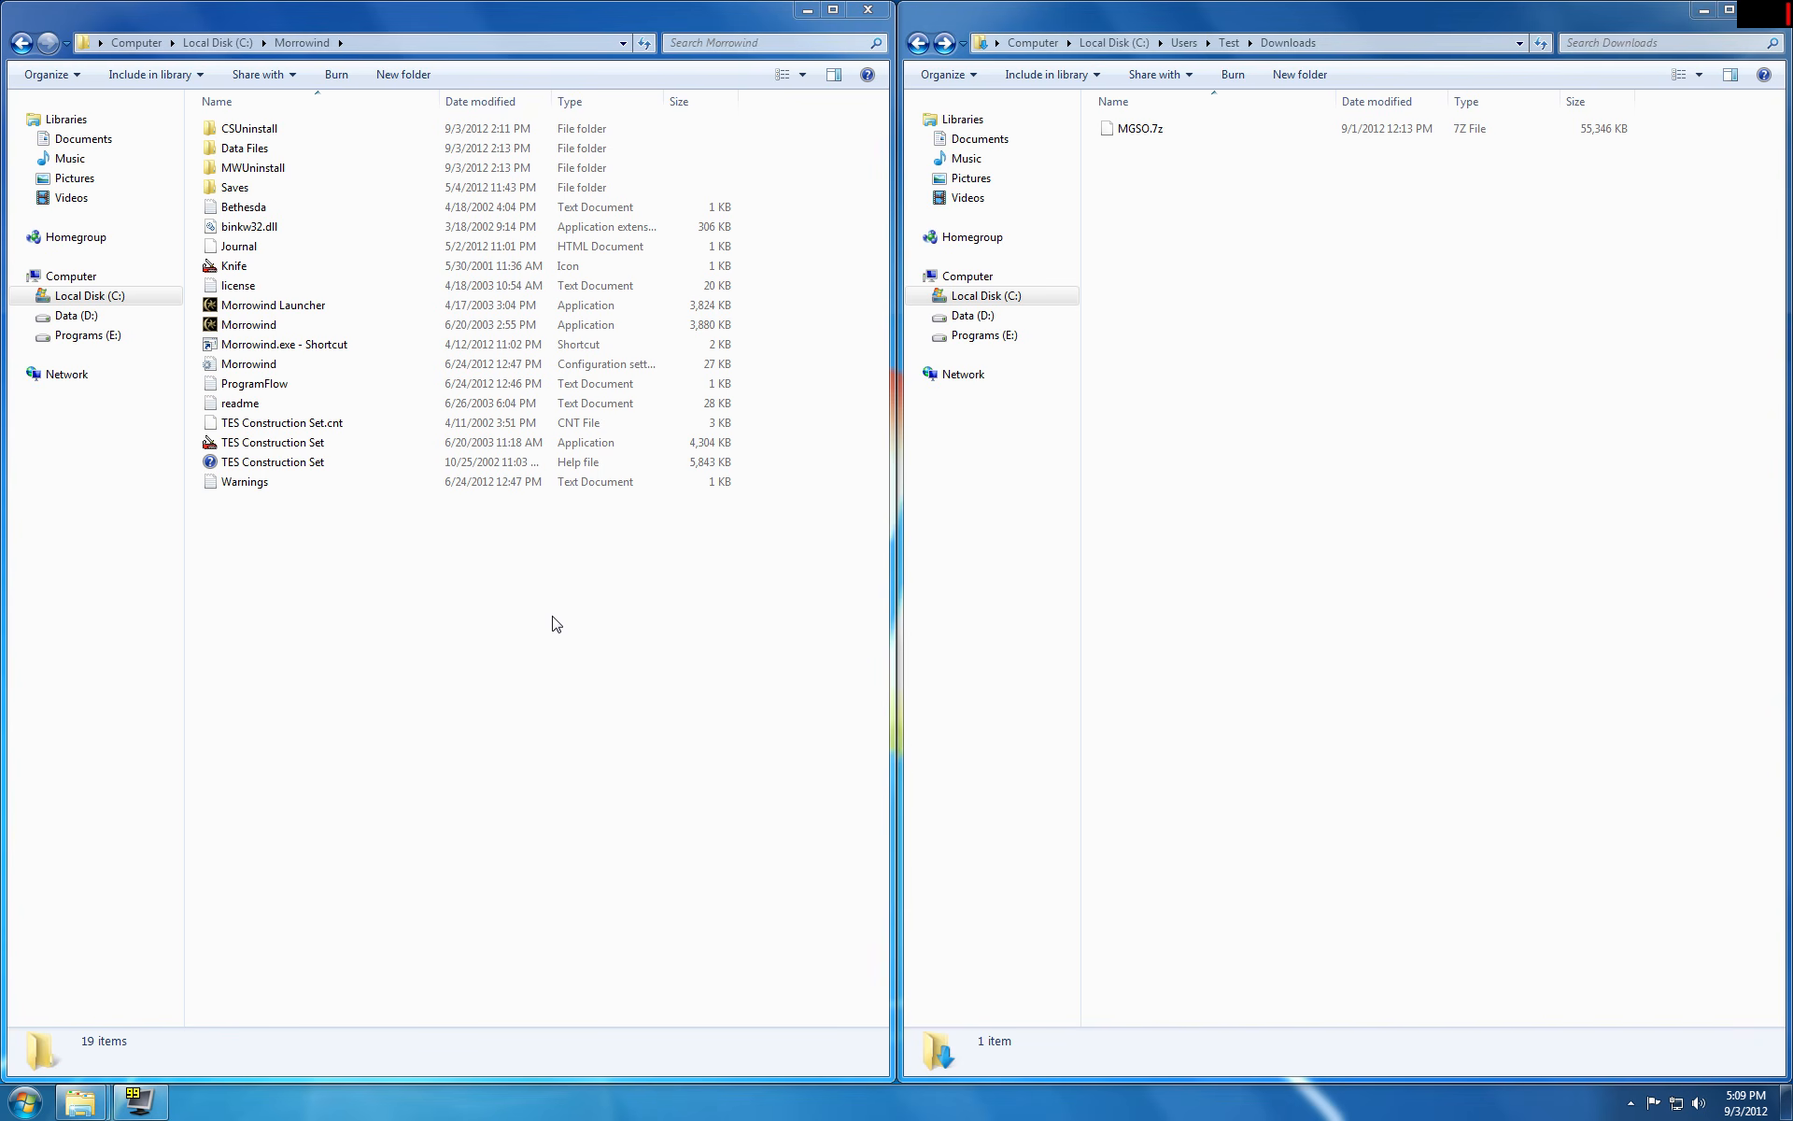
Step: Extract the MGSO.7z archive into C:\Morrowind using 7-Zip
{"action": "right_click", "coordinate": [1150, 130]}
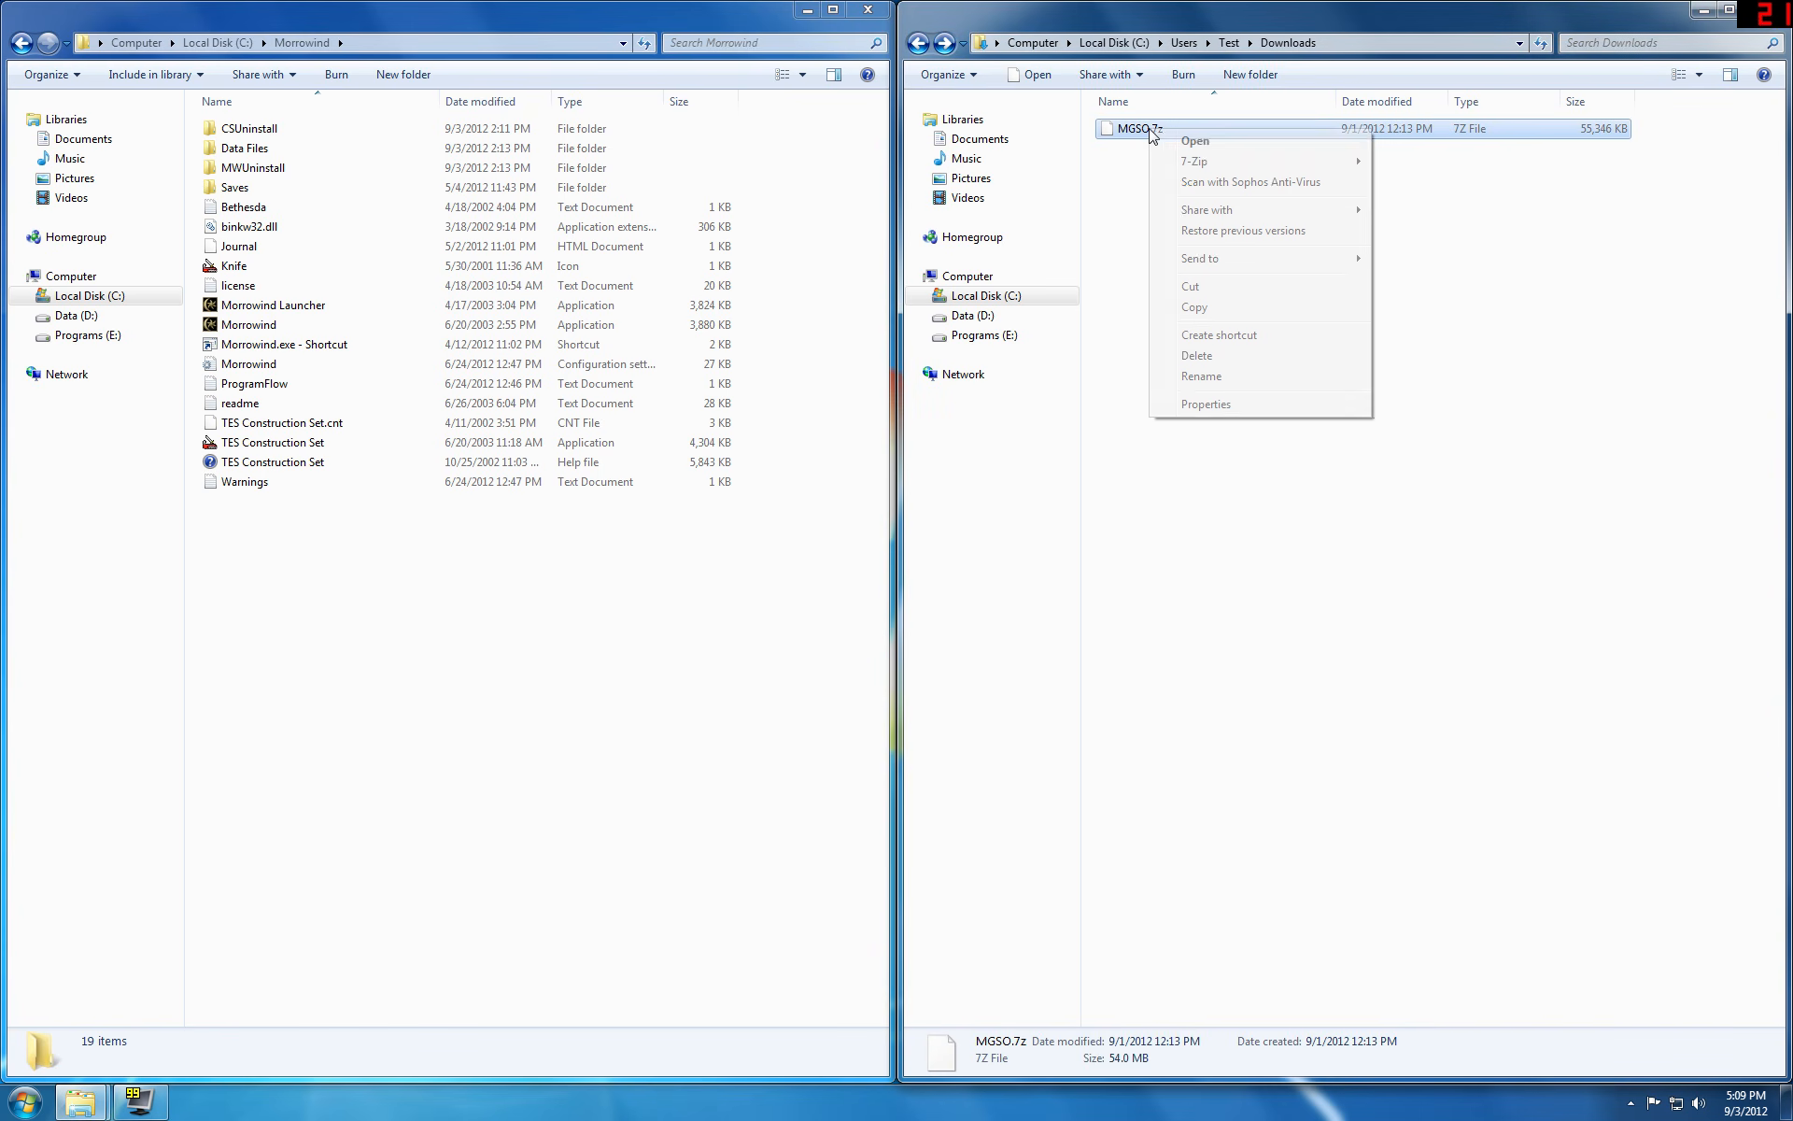
{"action": "mouse_move", "coordinate": [1196, 162]}
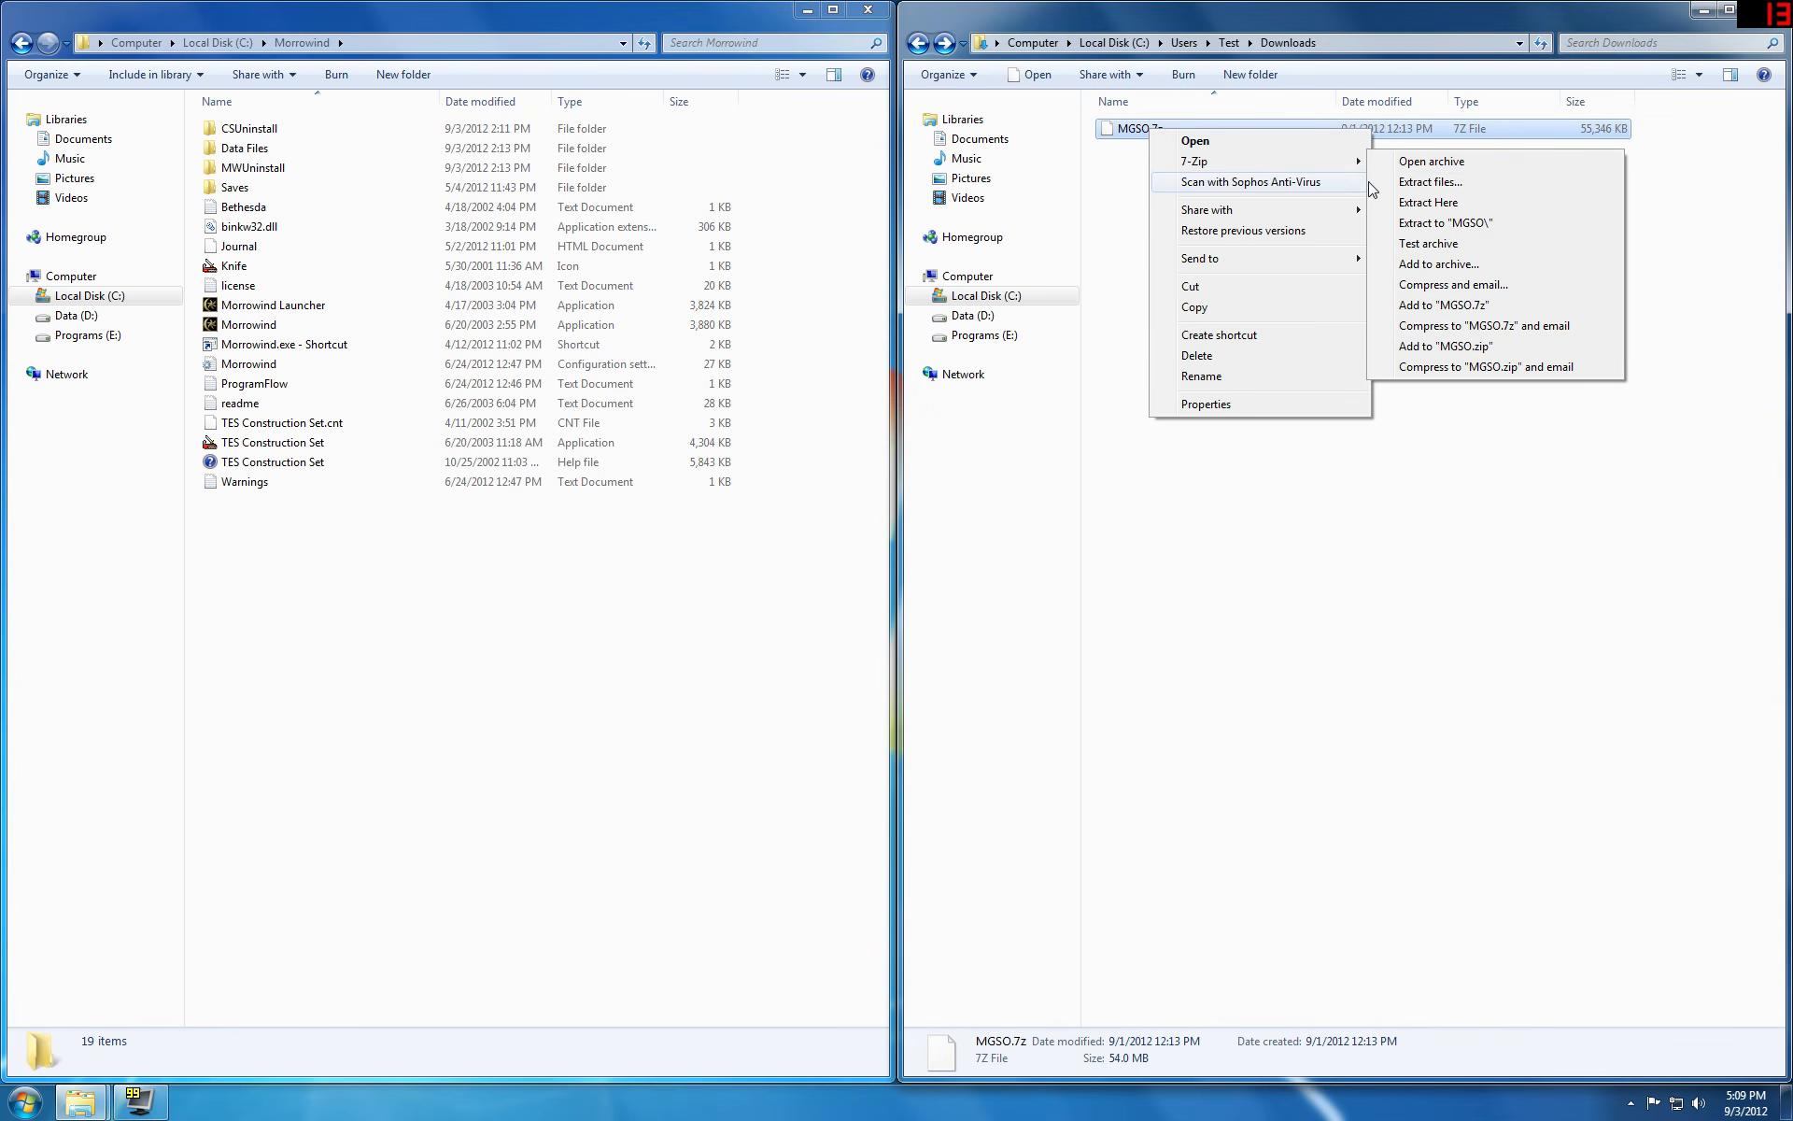
{"action": "left_click", "coordinate": [1422, 183]}
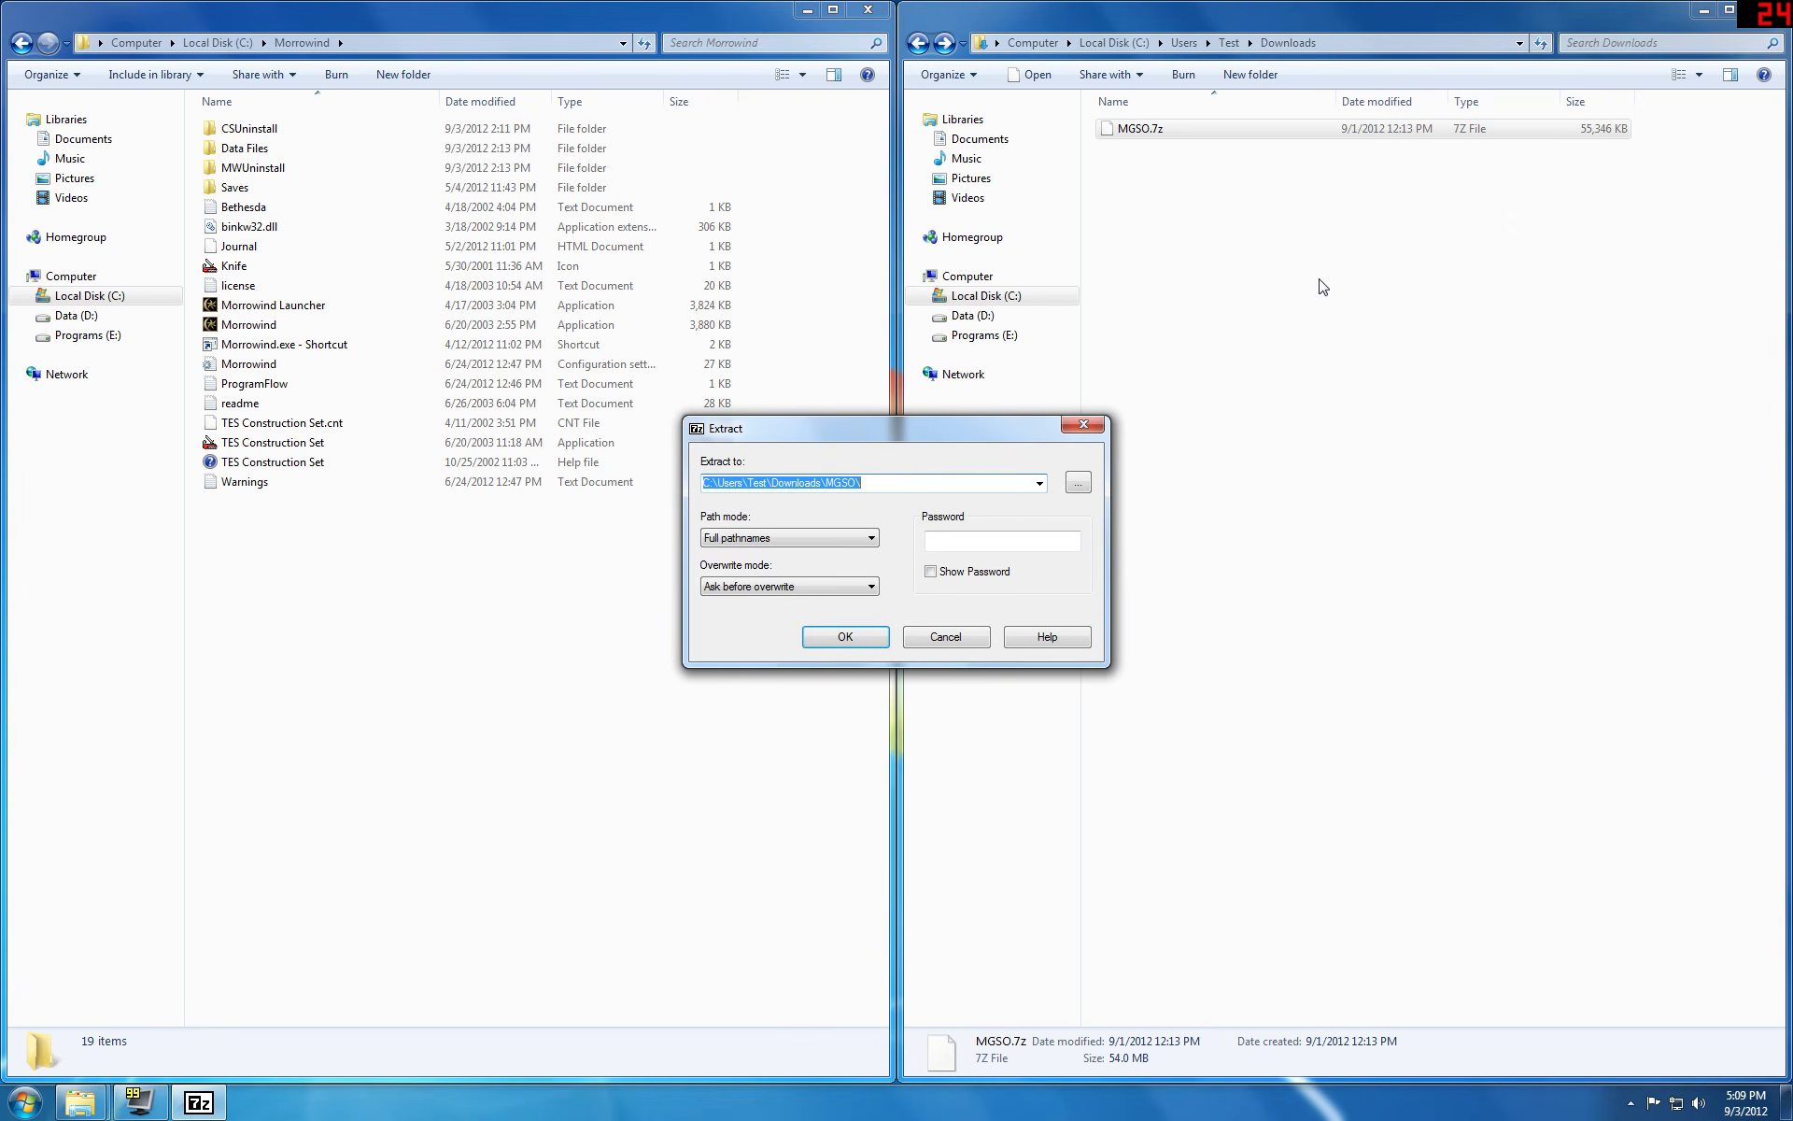
{"action": "left_click_drag", "start_coordinate": [861, 482], "coordinate": [717, 483]}
{"action": "type", "text": "Morrowind"}
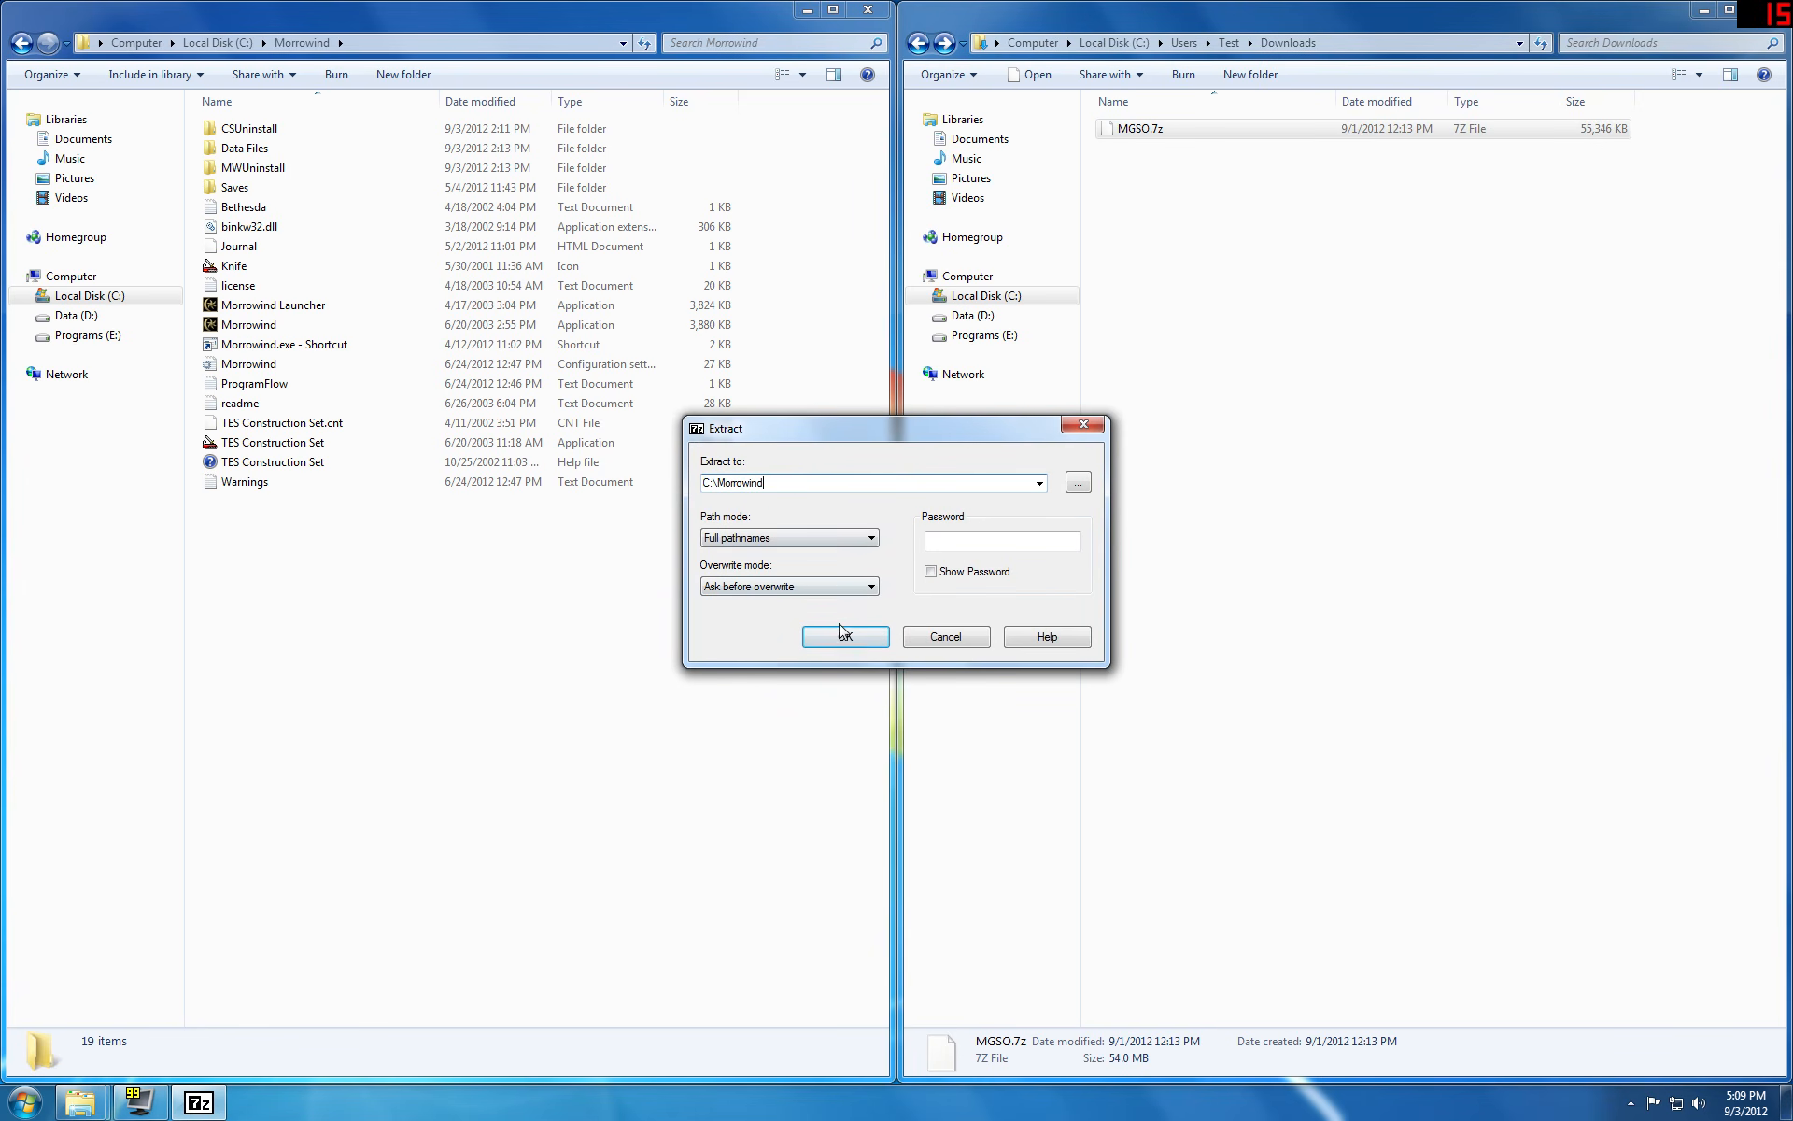
{"action": "left_click", "coordinate": [839, 636]}
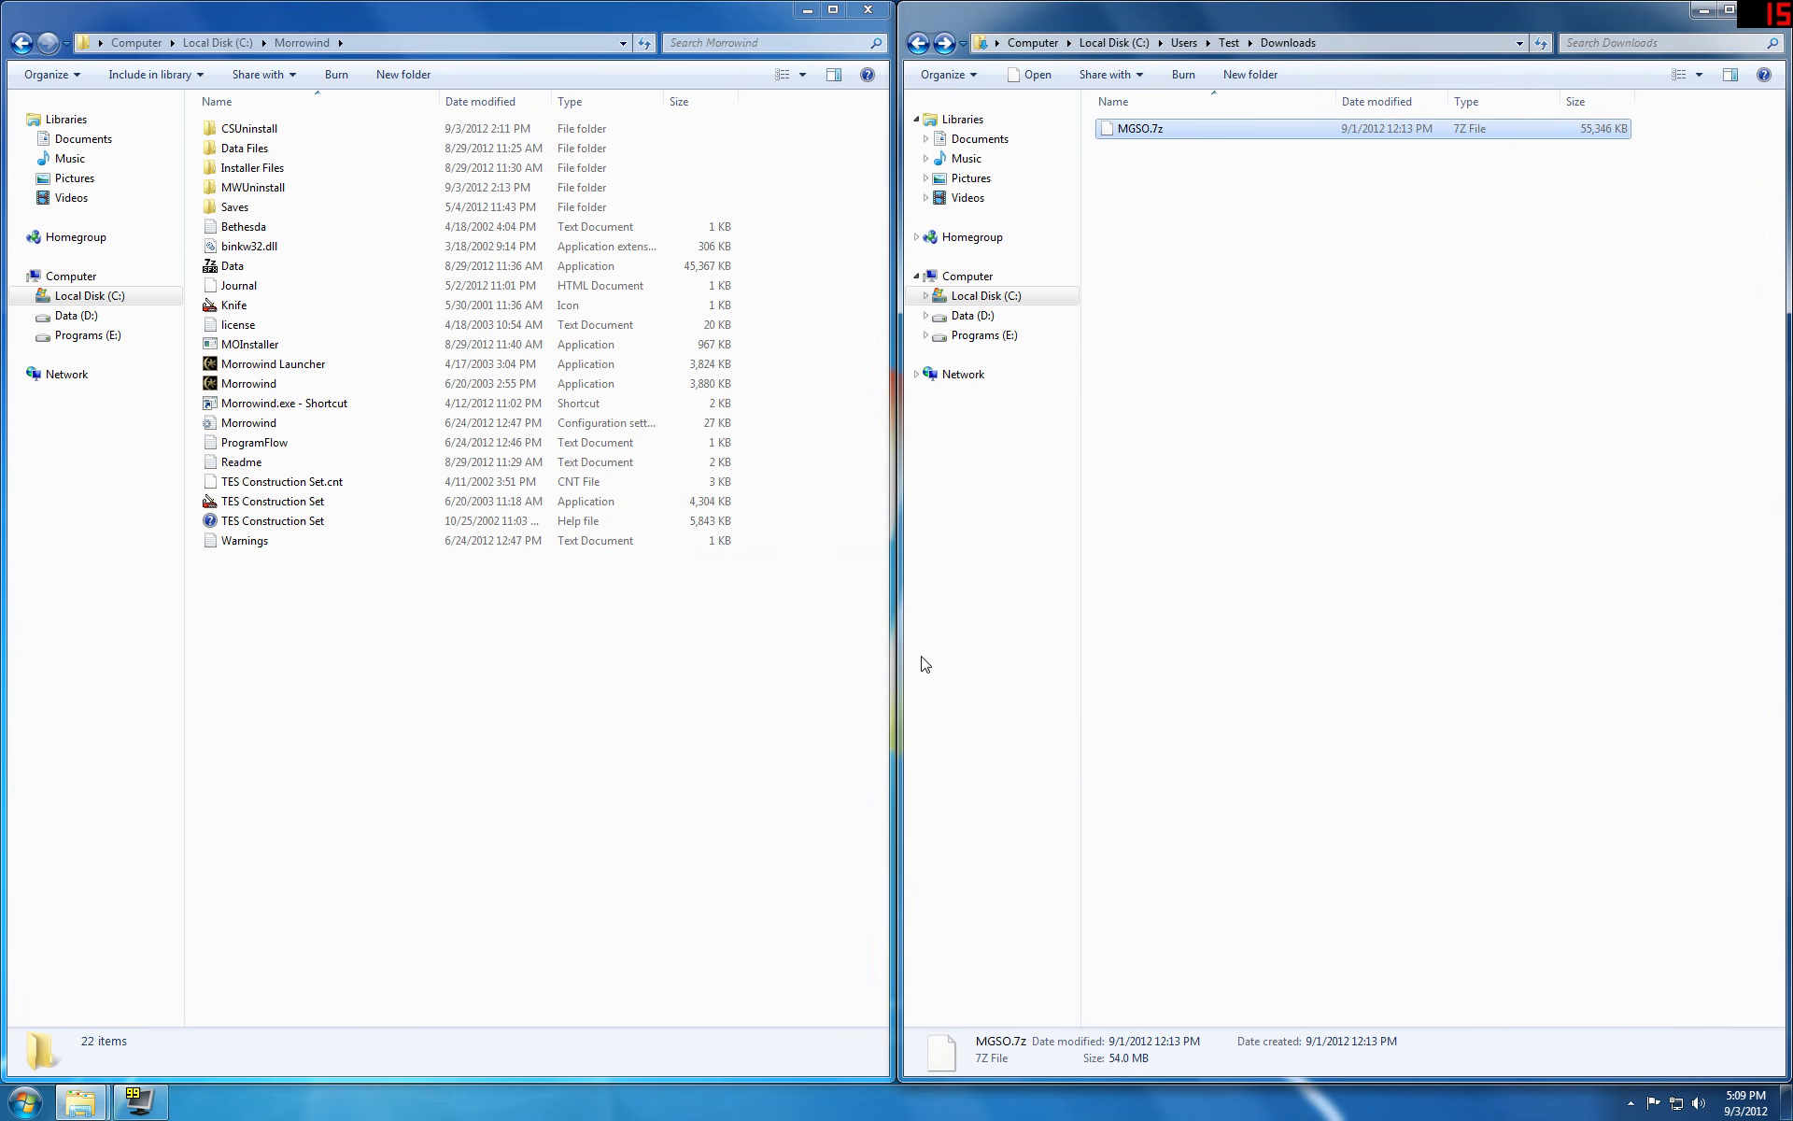
Step: Launch MOInstaller and proceed past the welcome, Morrowind directory and video card driver pages, choosing to continue with the current drivers
{"action": "left_click", "coordinate": [263, 350]}
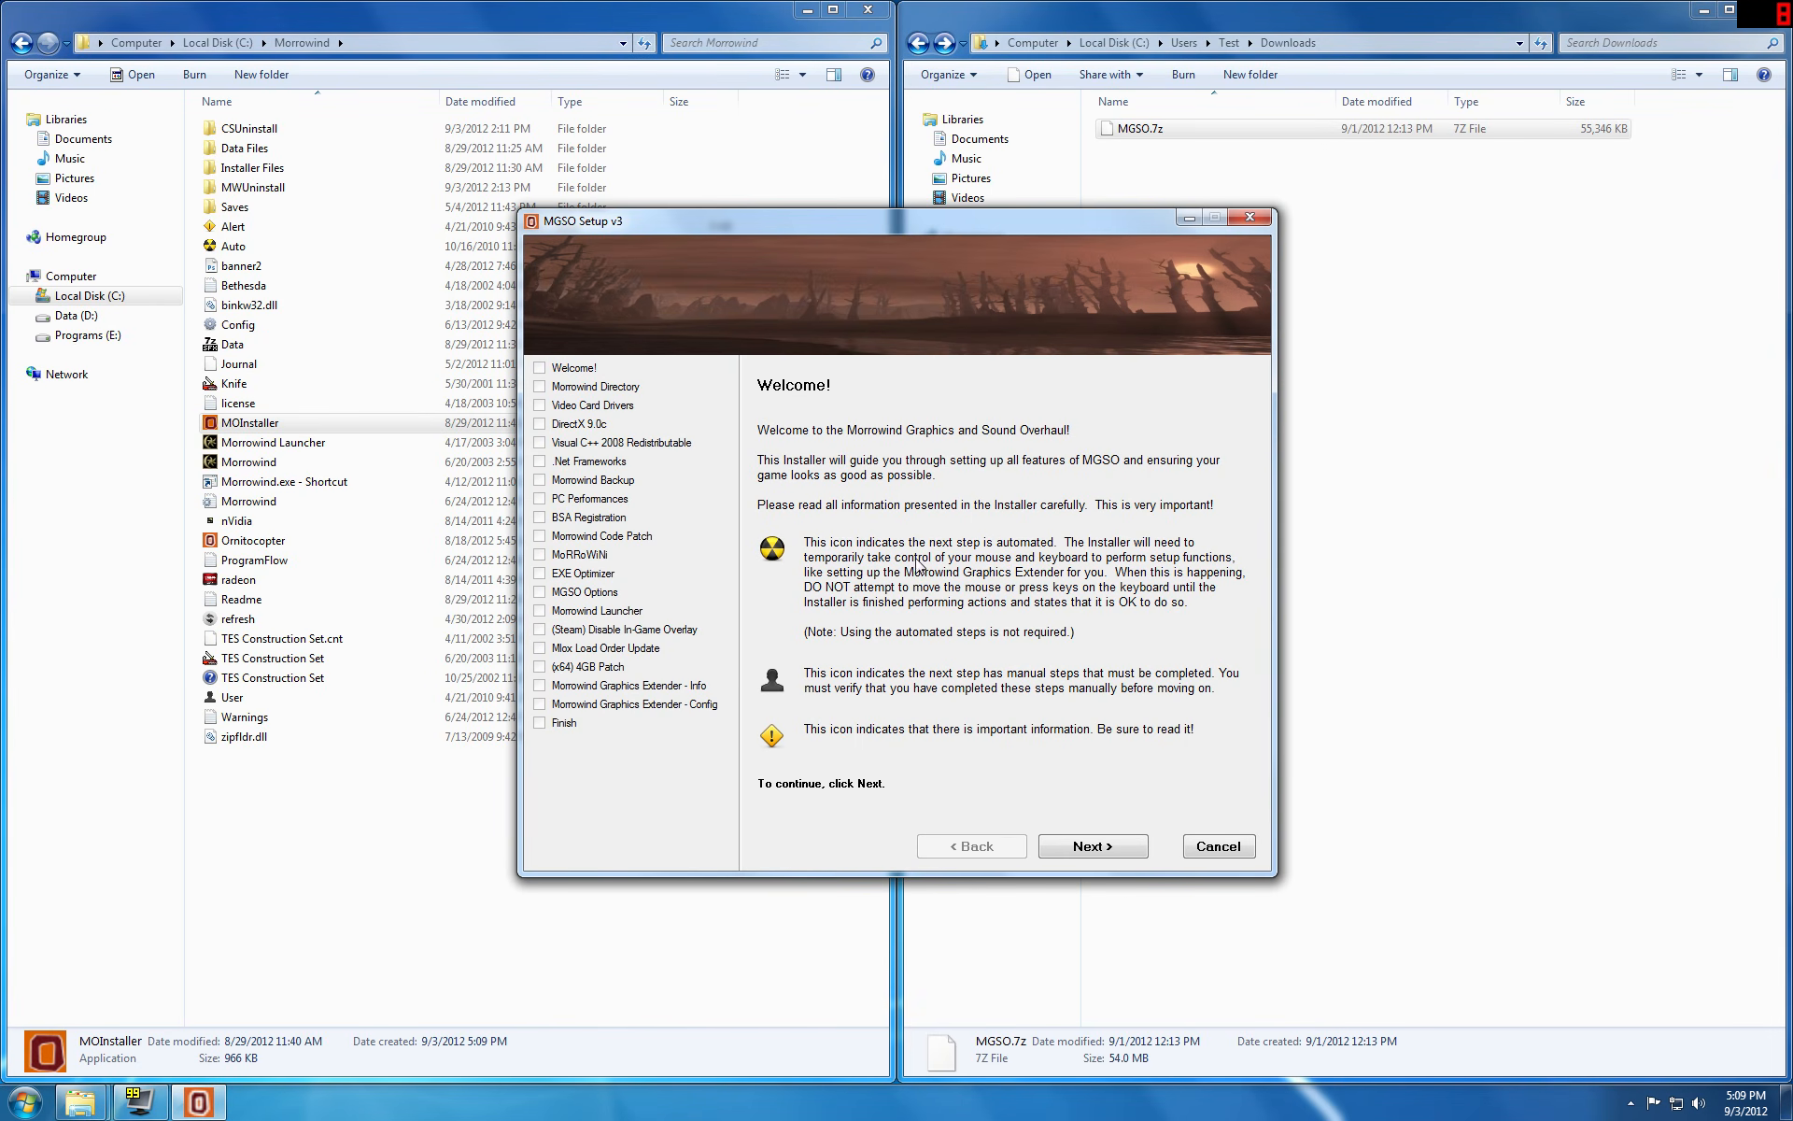
{"action": "left_click", "coordinate": [1086, 843]}
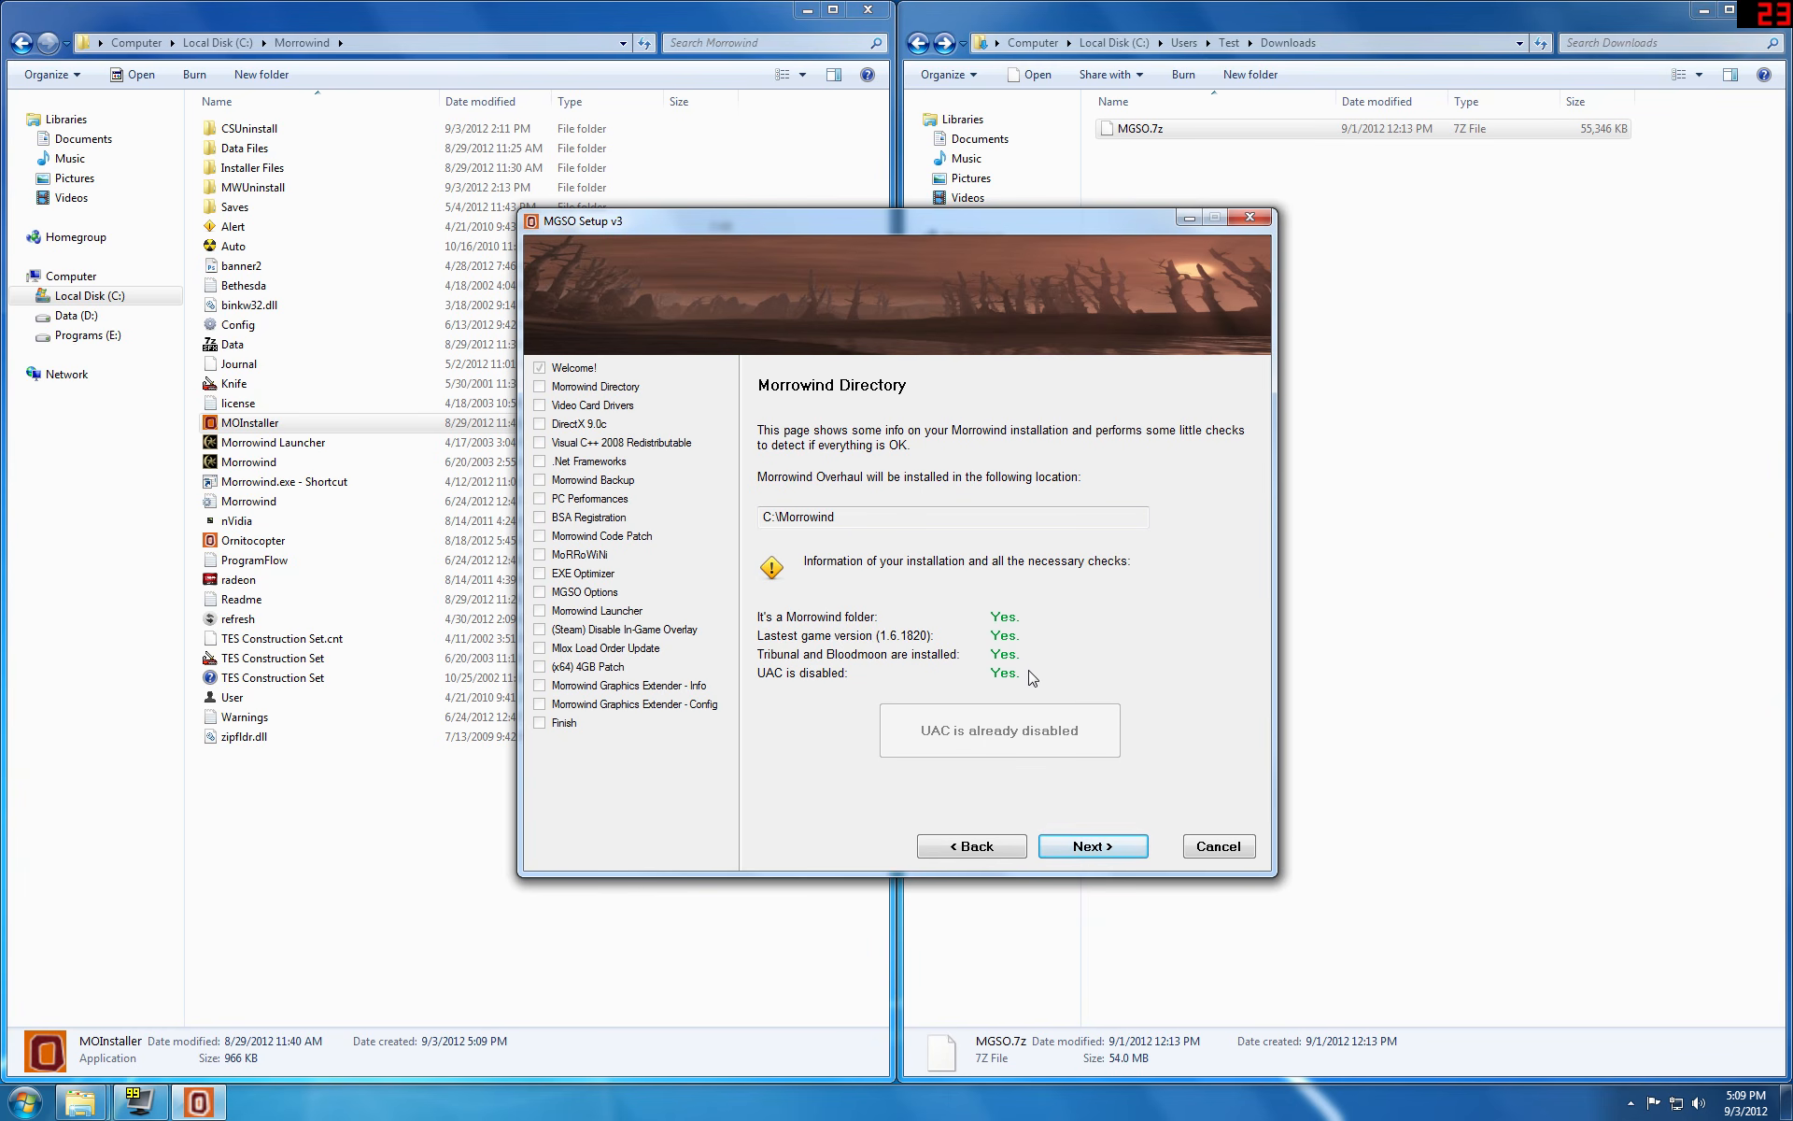
{"action": "left_click", "coordinate": [1089, 848]}
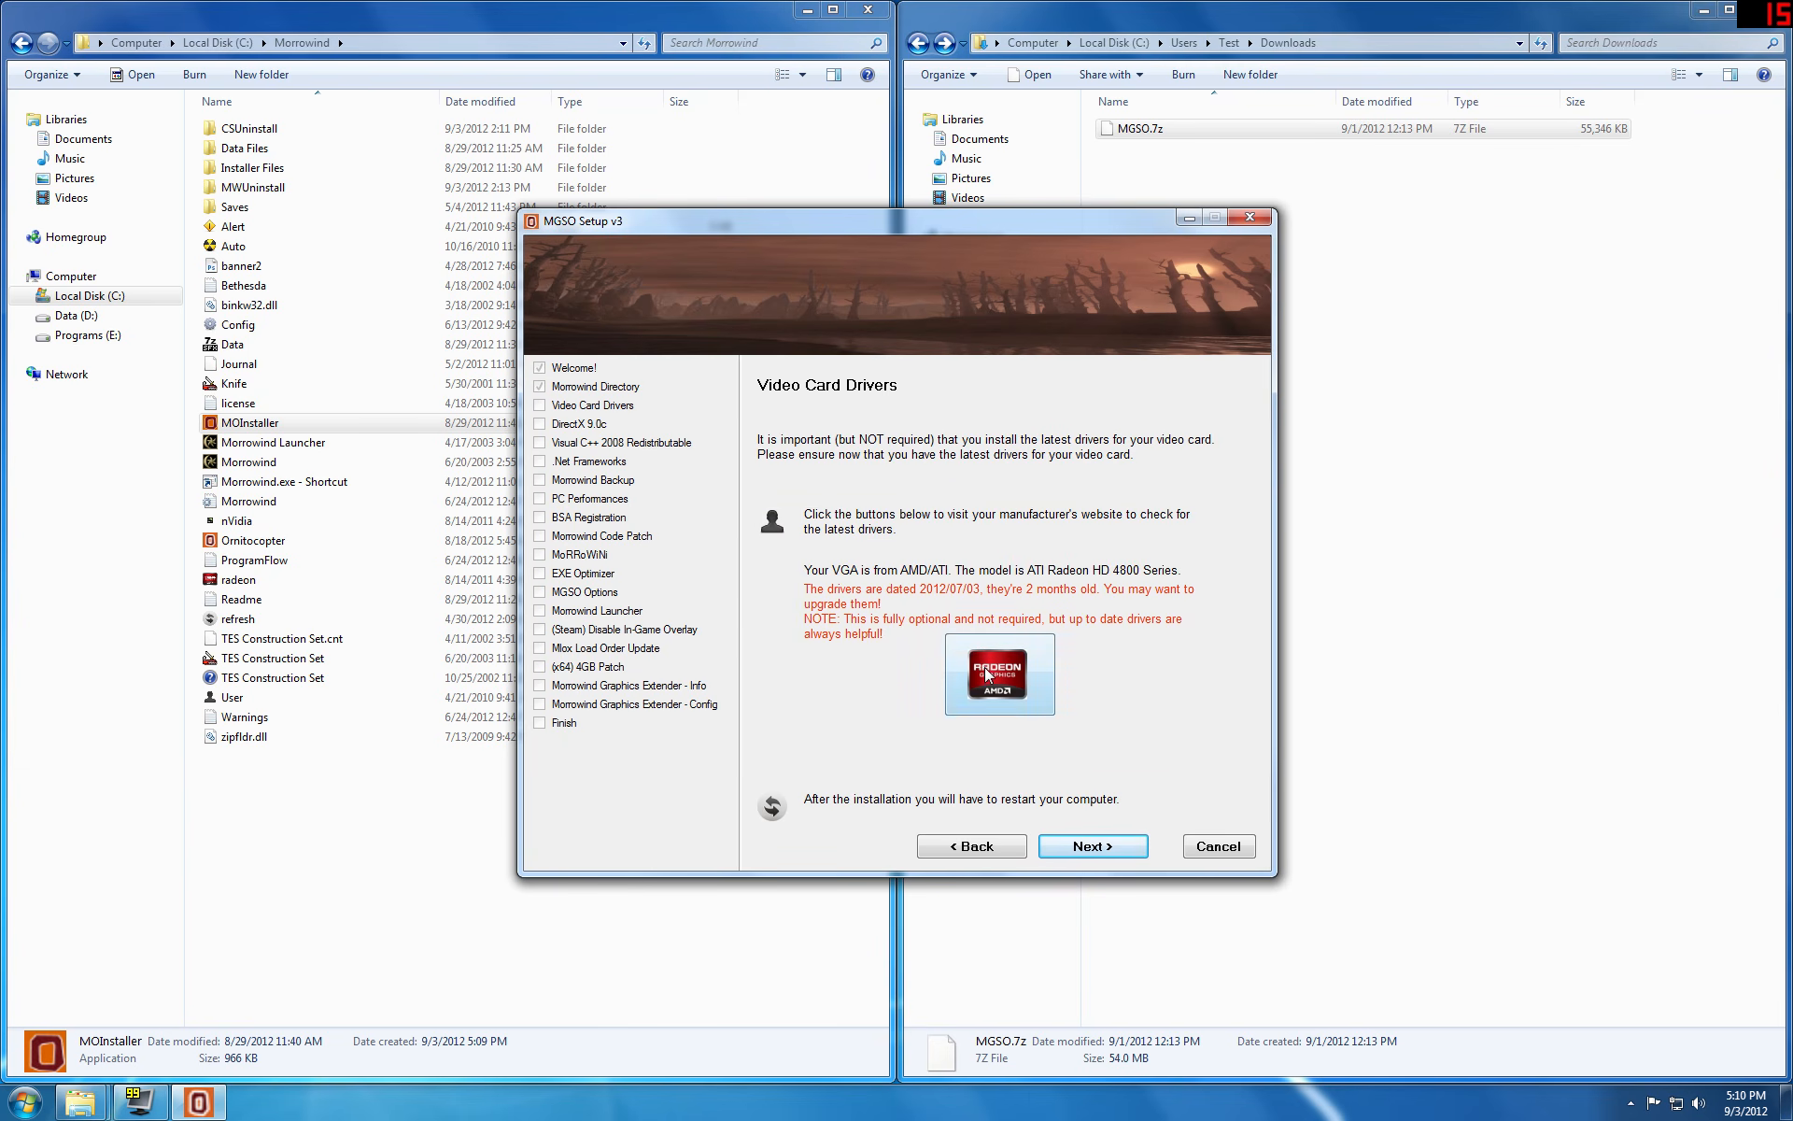
{"action": "left_click", "coordinate": [1095, 848]}
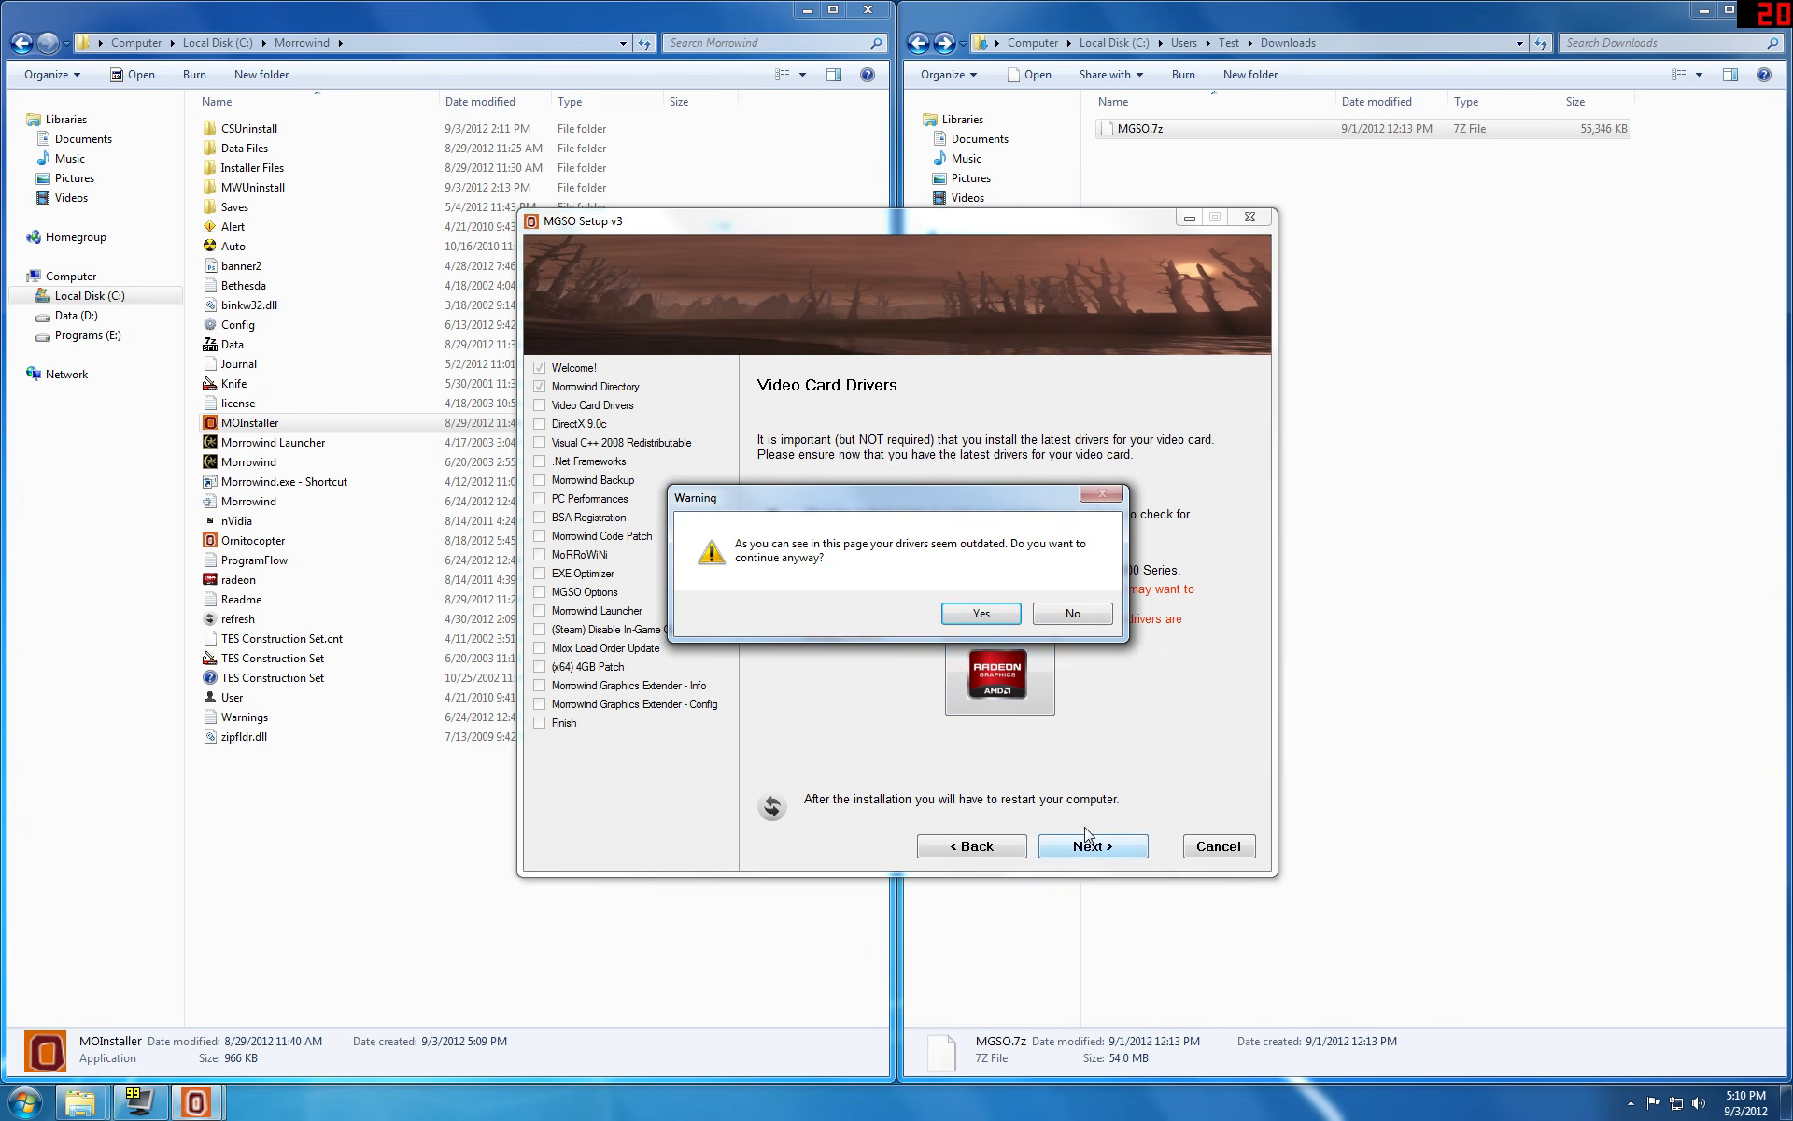
{"action": "left_click", "coordinate": [966, 615]}
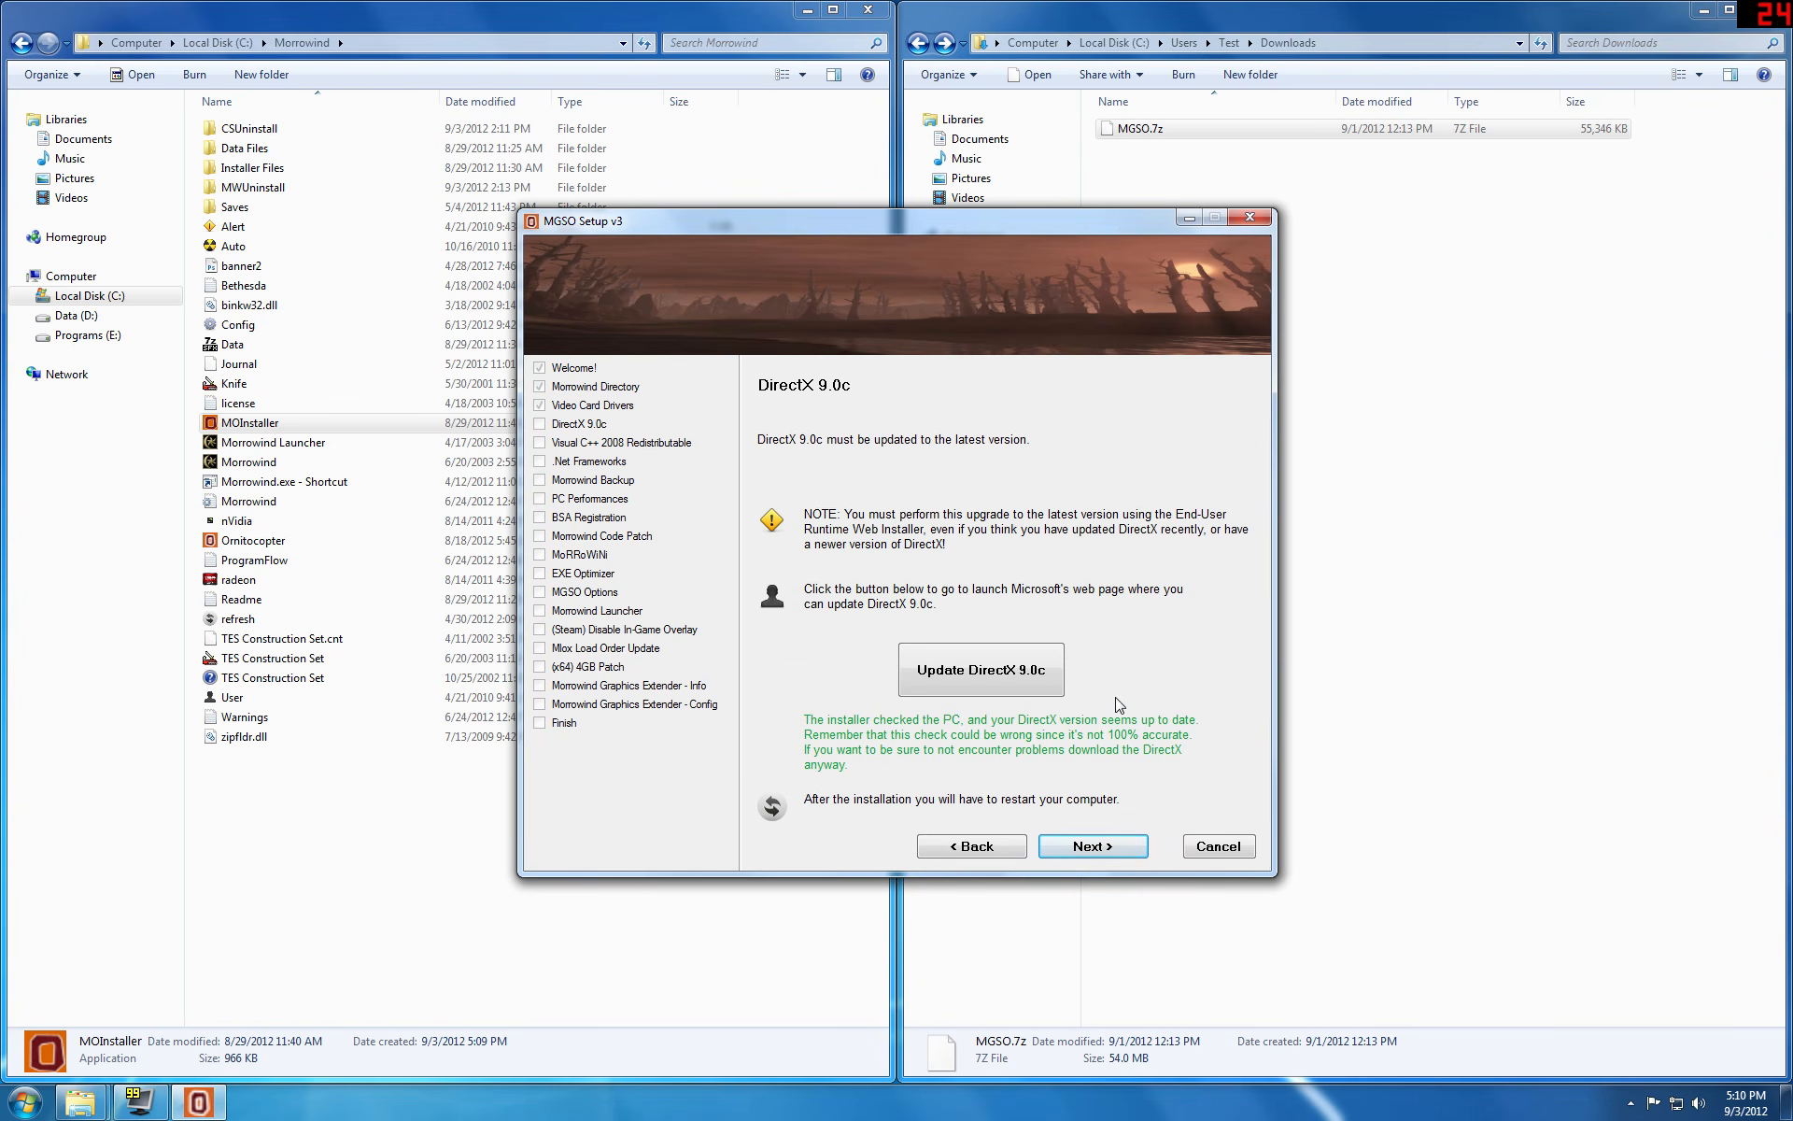
Step: Continue past the DirectX 9.0c, Visual C++ 2008 Redistributable and .Net Frameworks pages without downloading anything
{"action": "left_click", "coordinate": [1076, 850]}
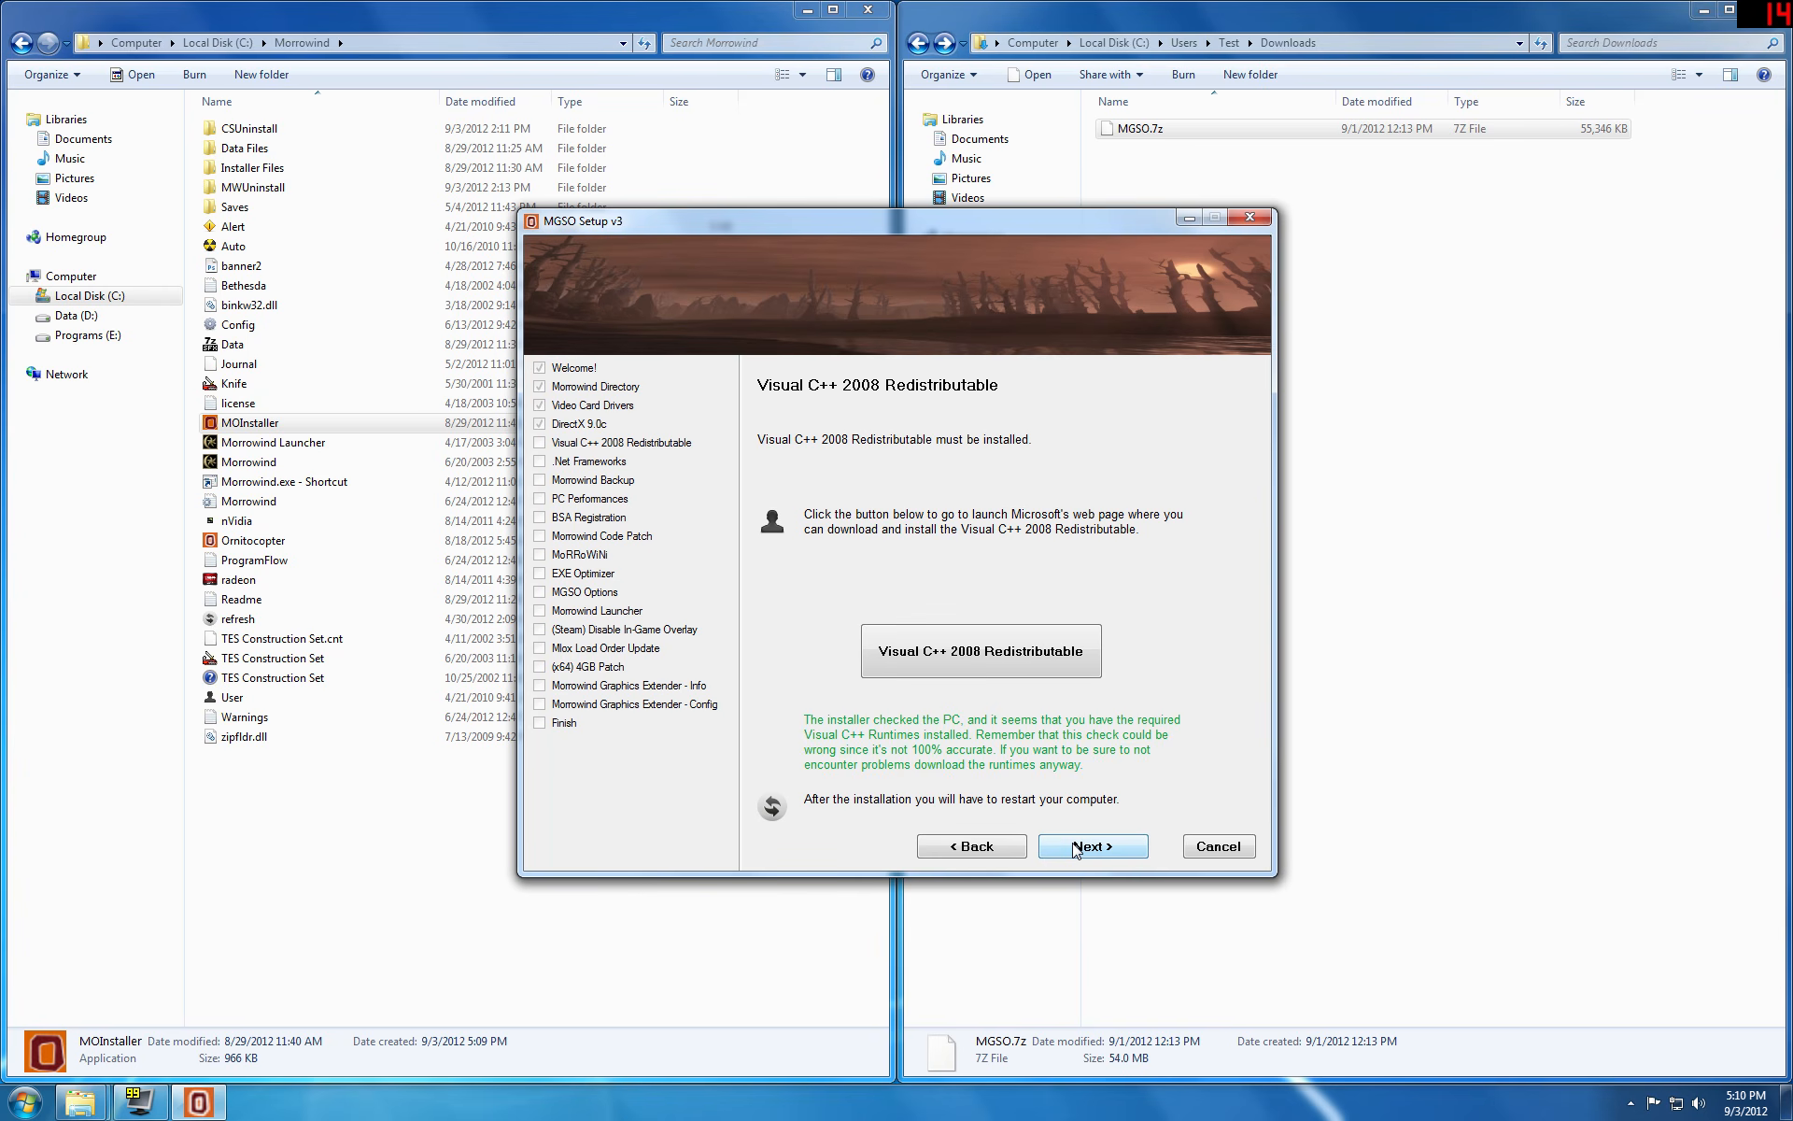
{"action": "left_click", "coordinate": [1076, 850]}
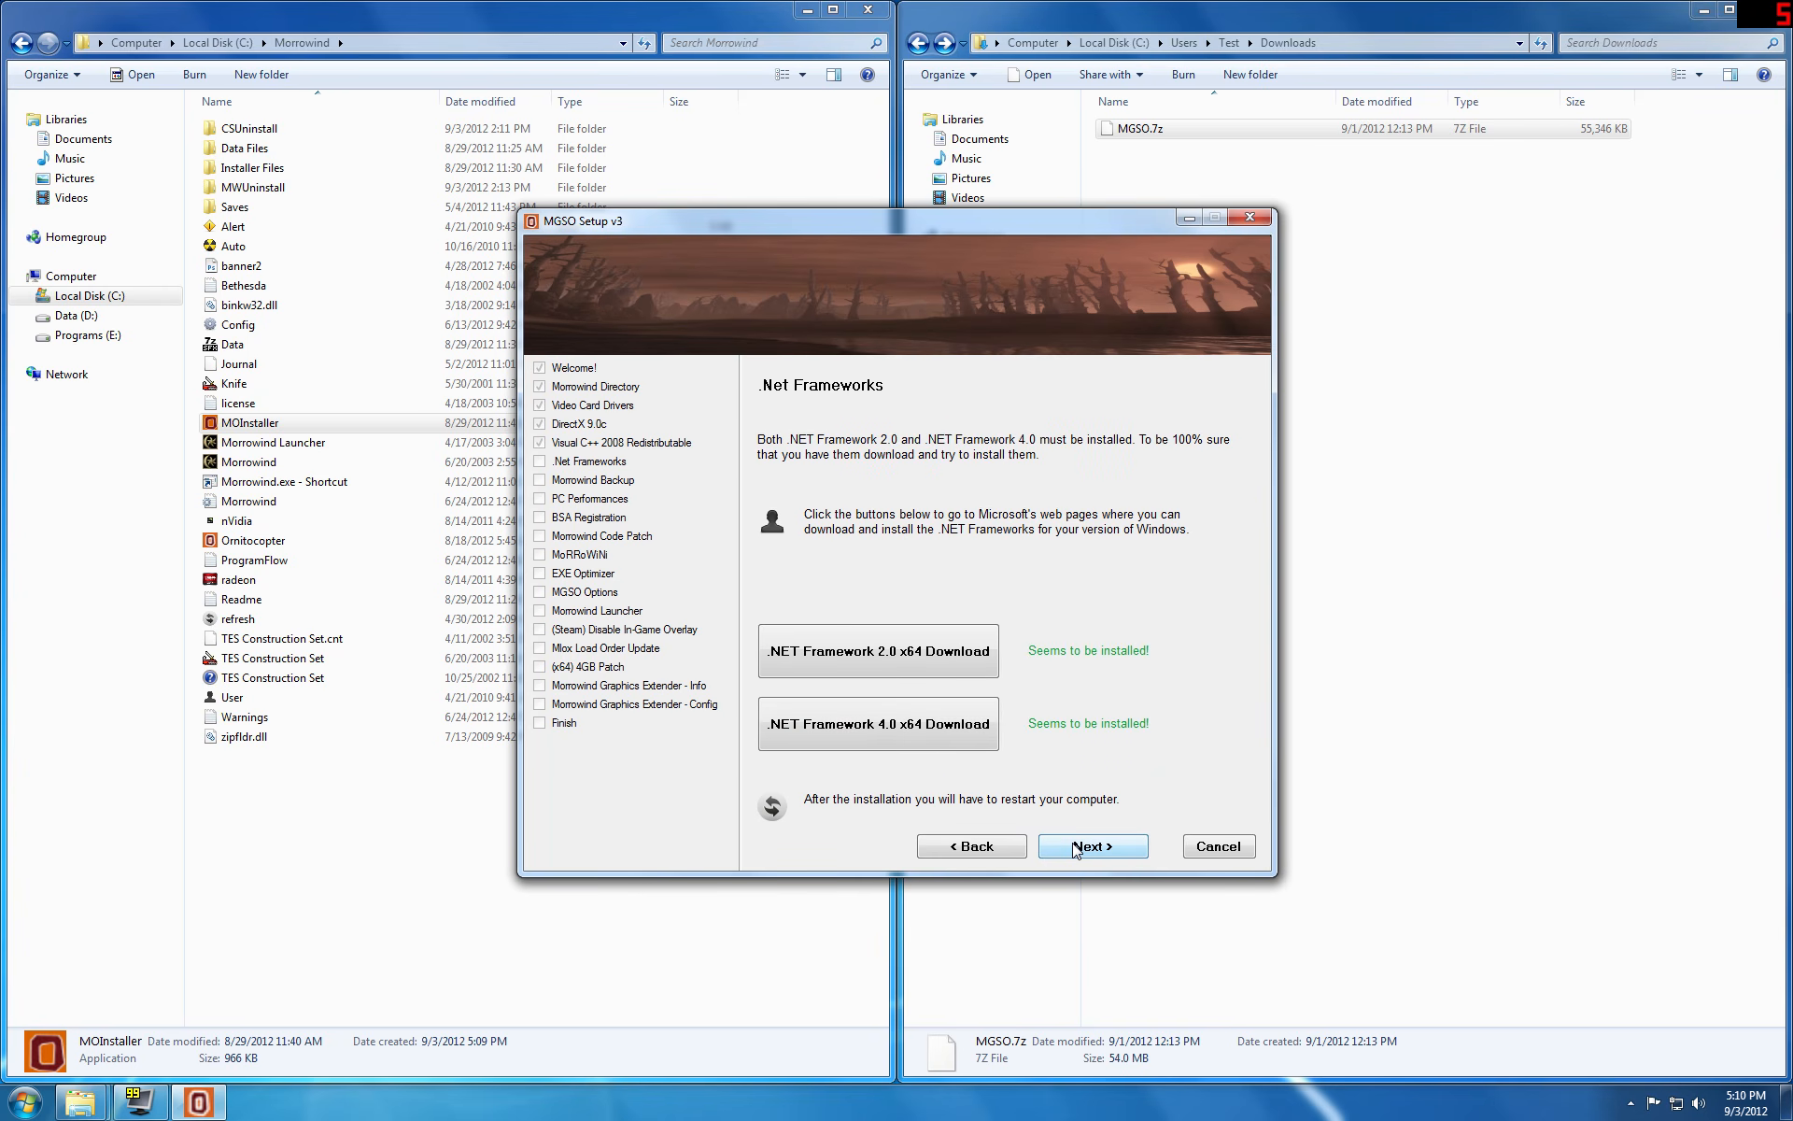
{"action": "left_click", "coordinate": [1074, 848]}
{"action": "left_click", "coordinate": [1074, 848]}
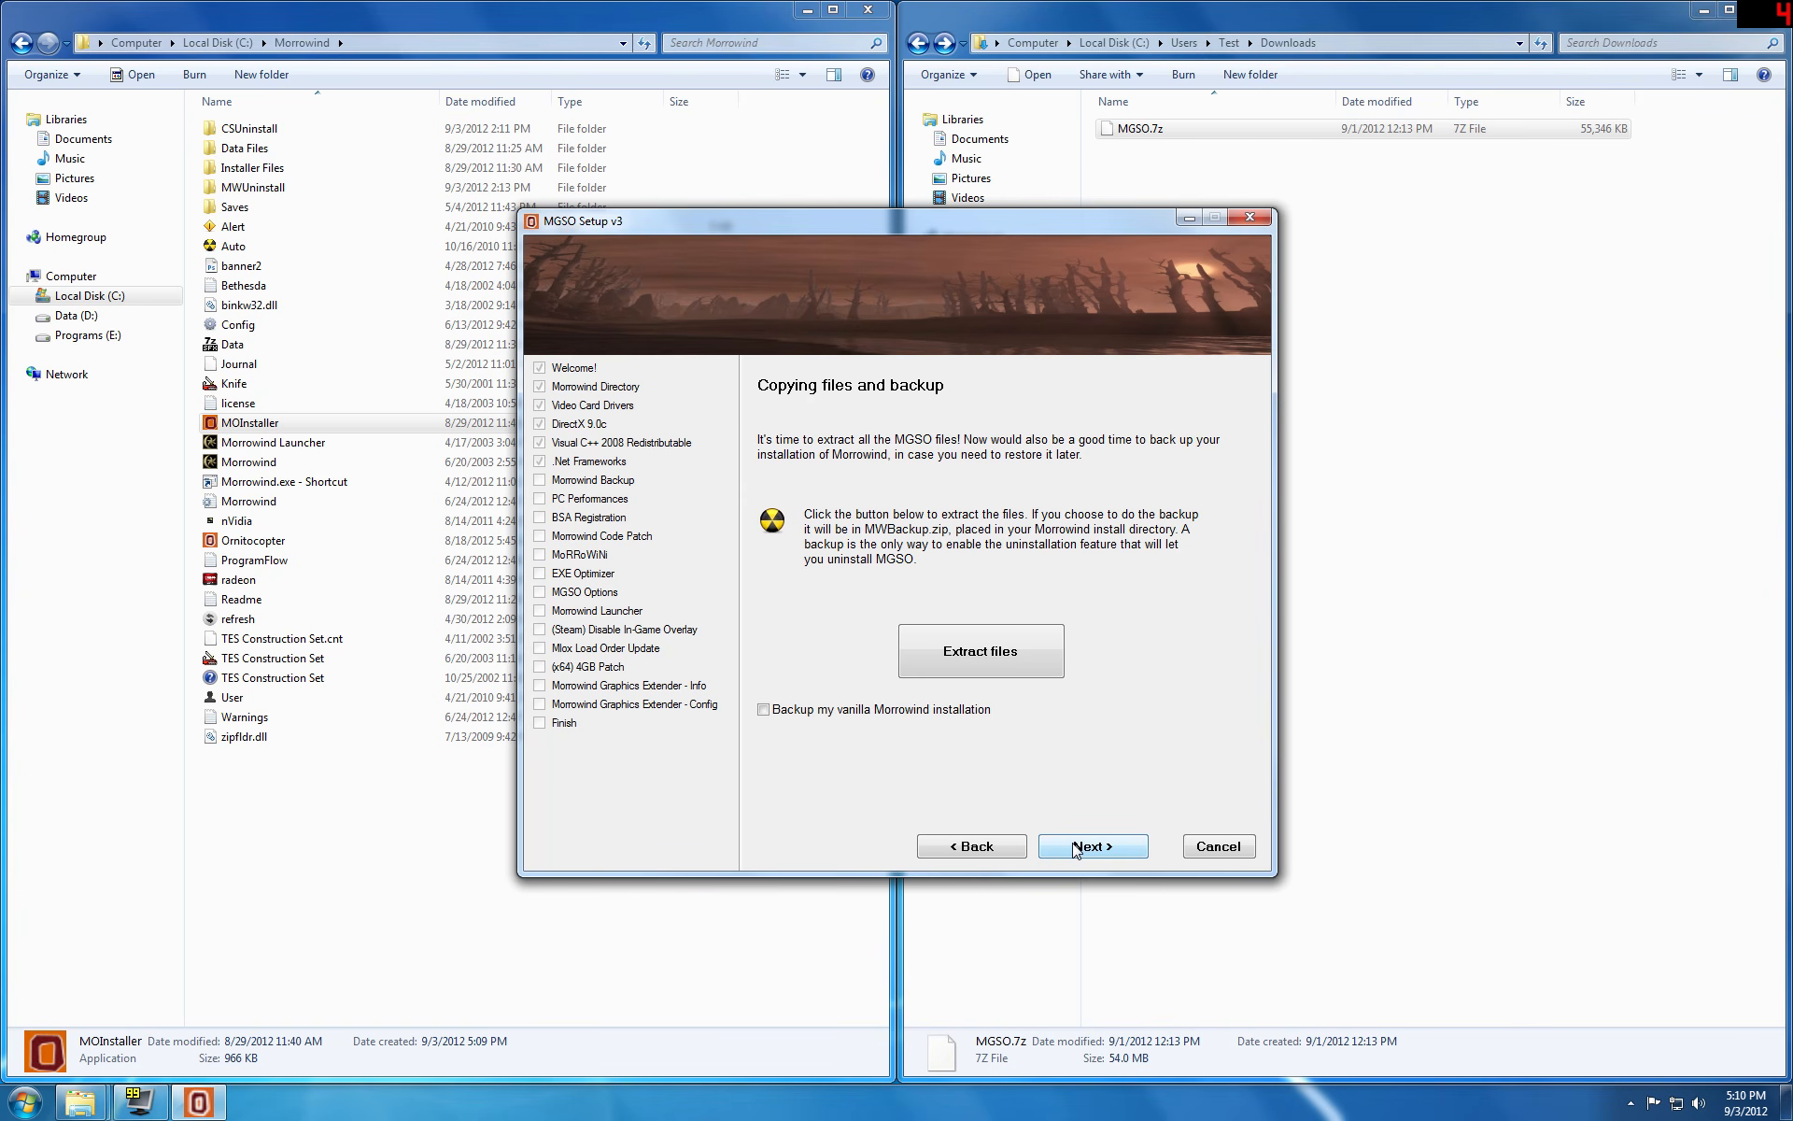
Step: Enable the vanilla Morrowind installation backup and extract the MGSO files, agreeing to the backup and the data extraction
{"action": "left_click", "coordinate": [763, 709]}
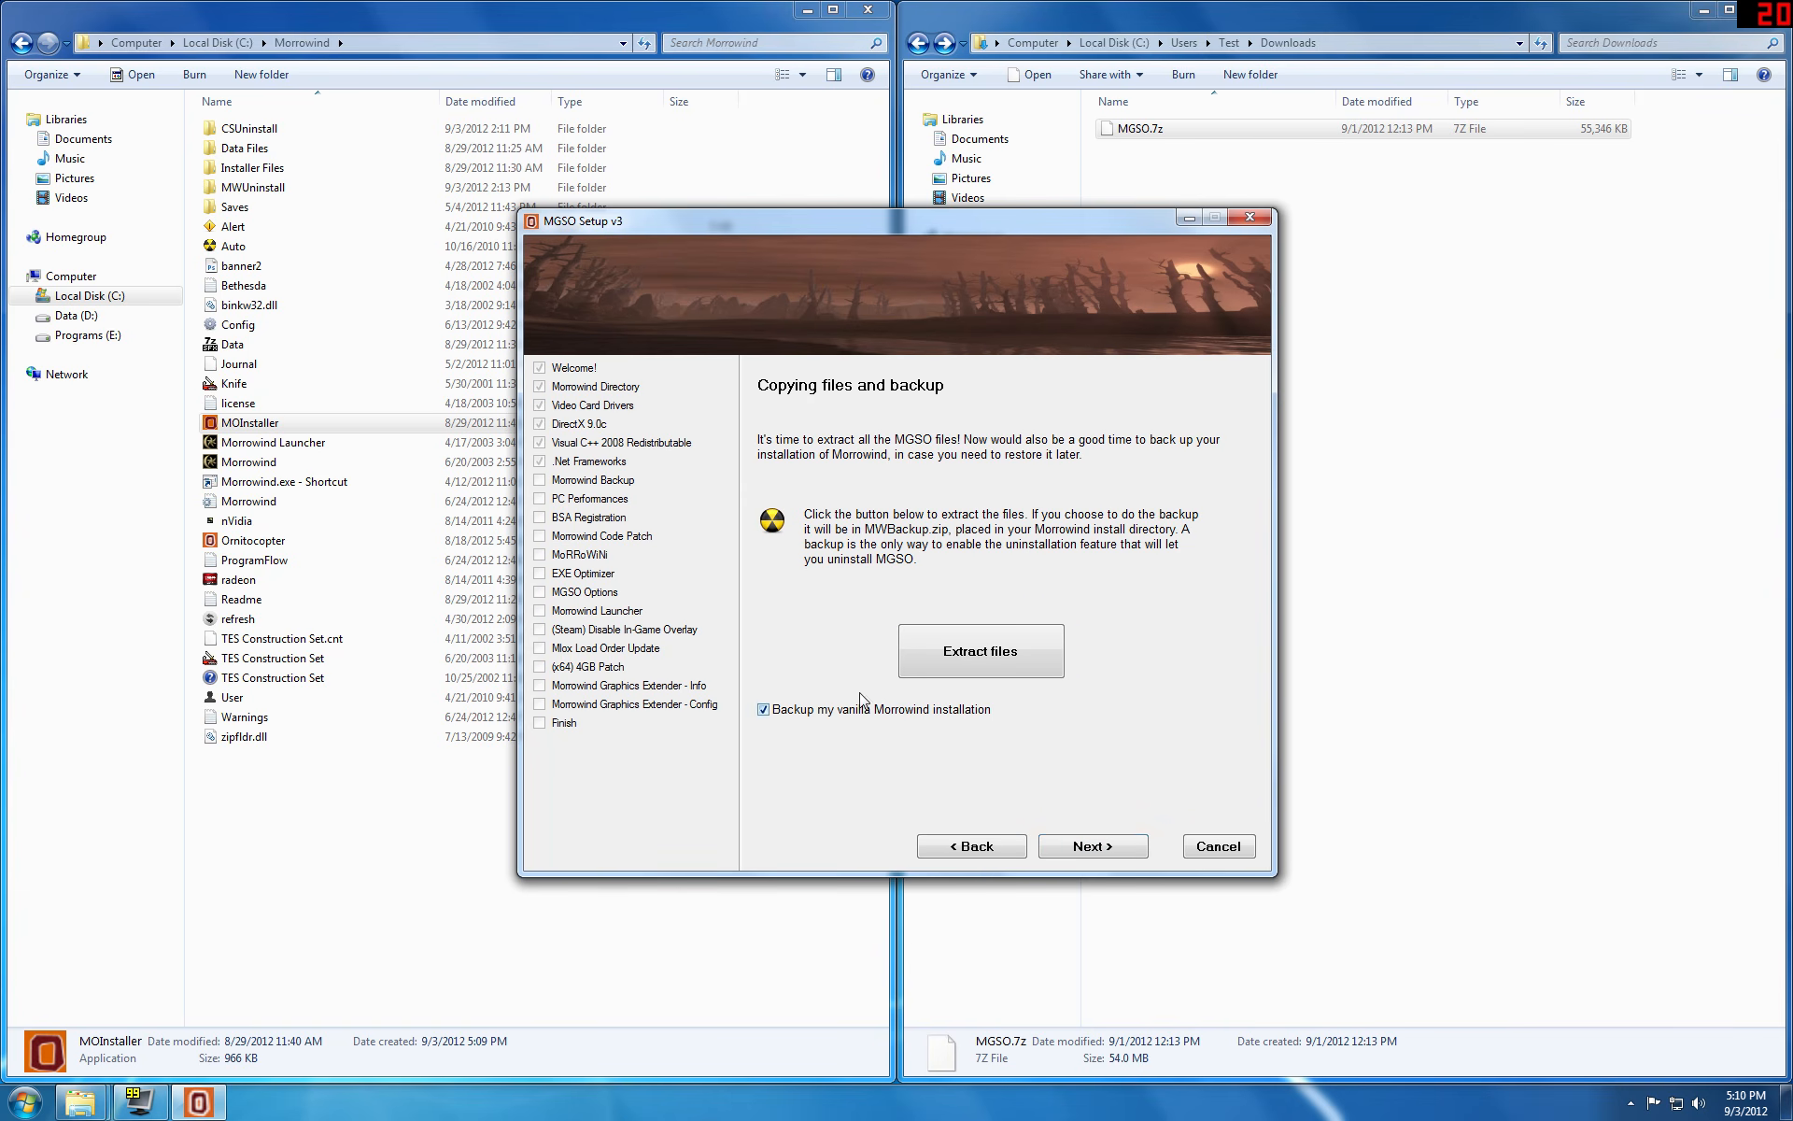
{"action": "left_click", "coordinate": [956, 658]}
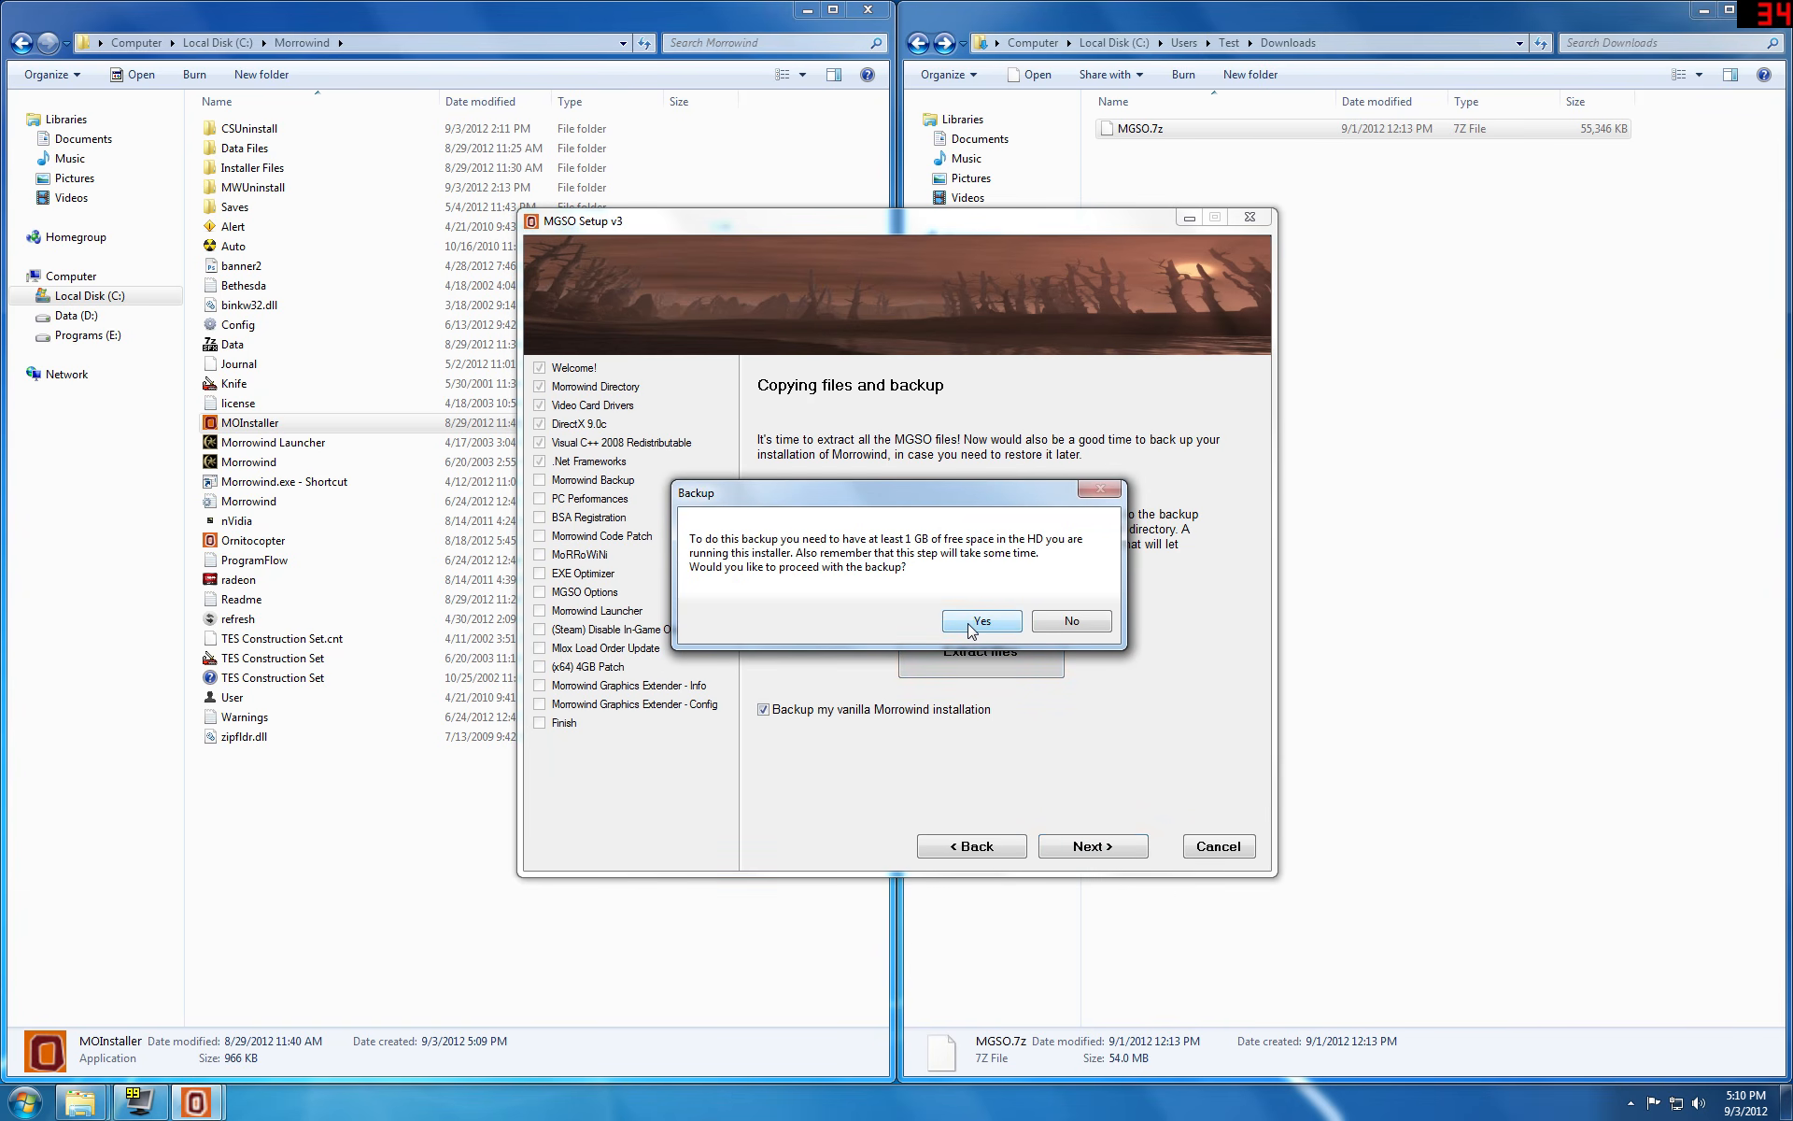
{"action": "left_click", "coordinate": [977, 624]}
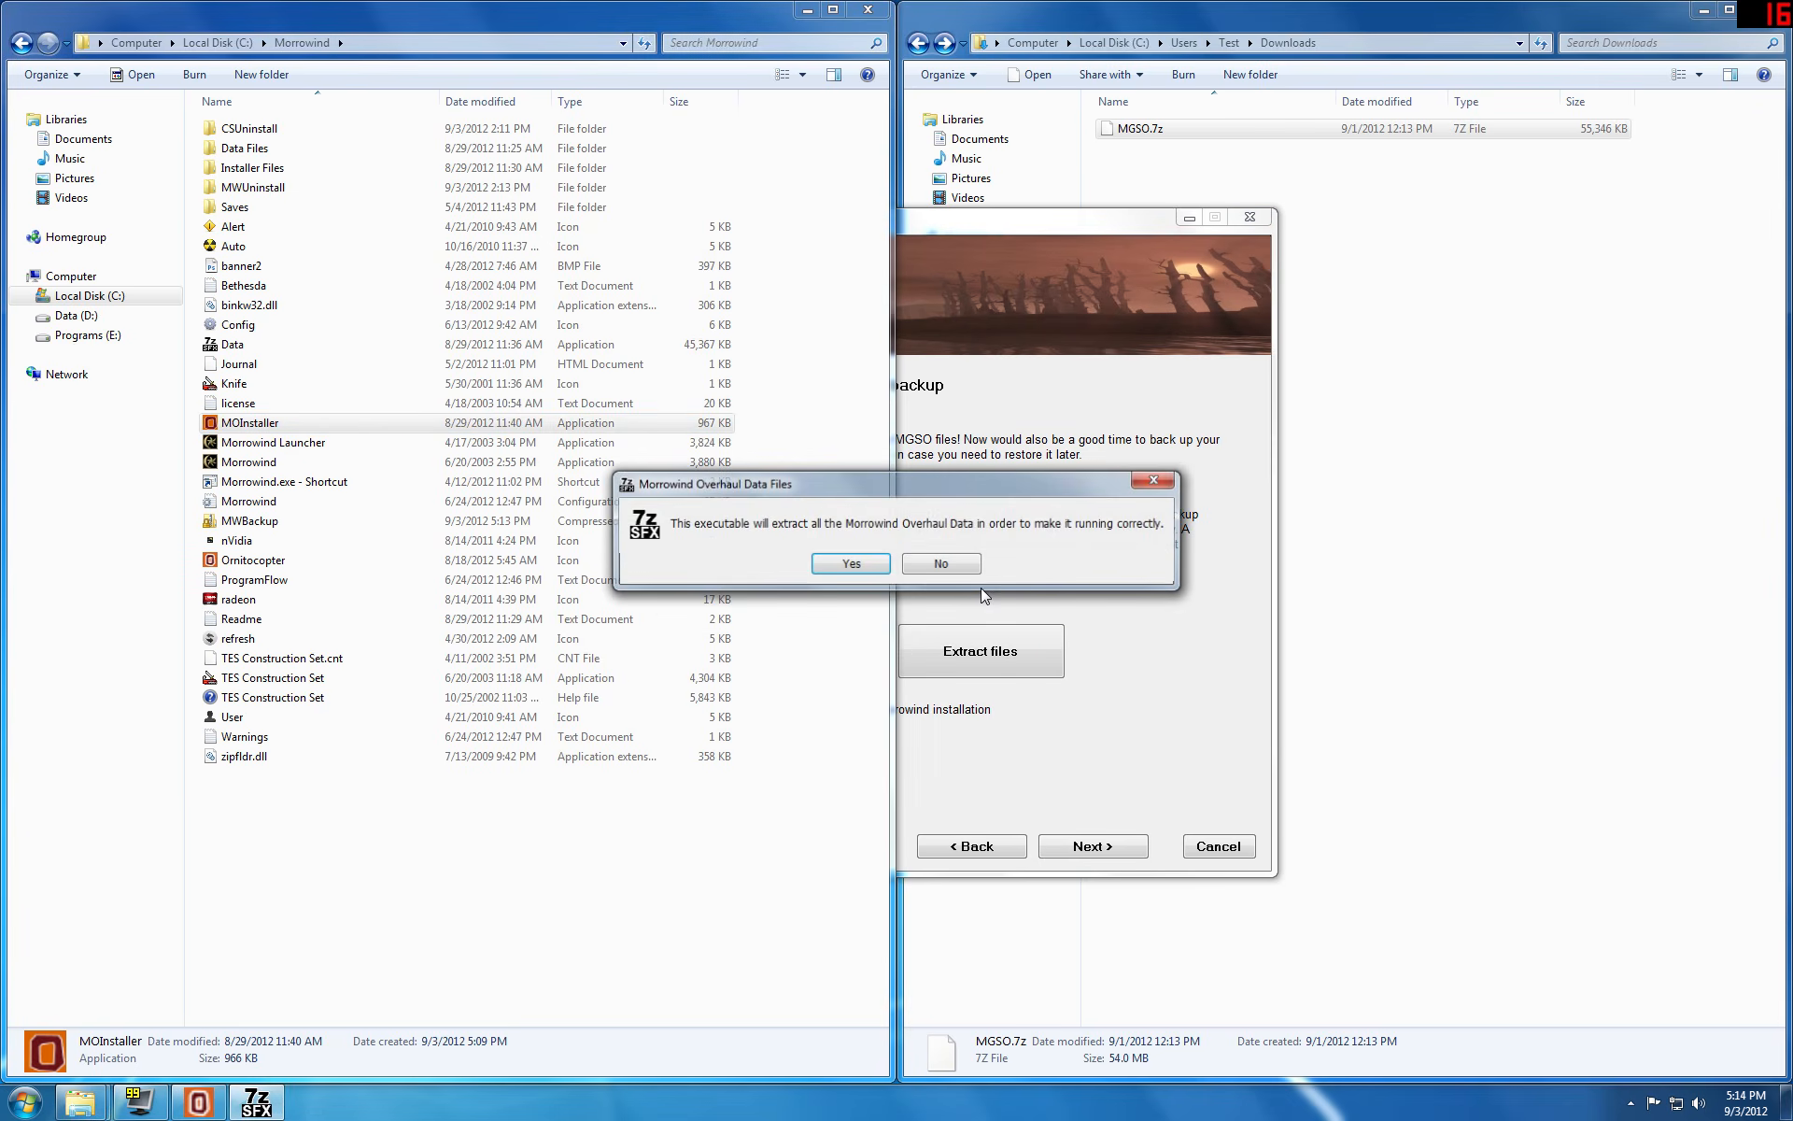
{"action": "key", "text": "Return"}
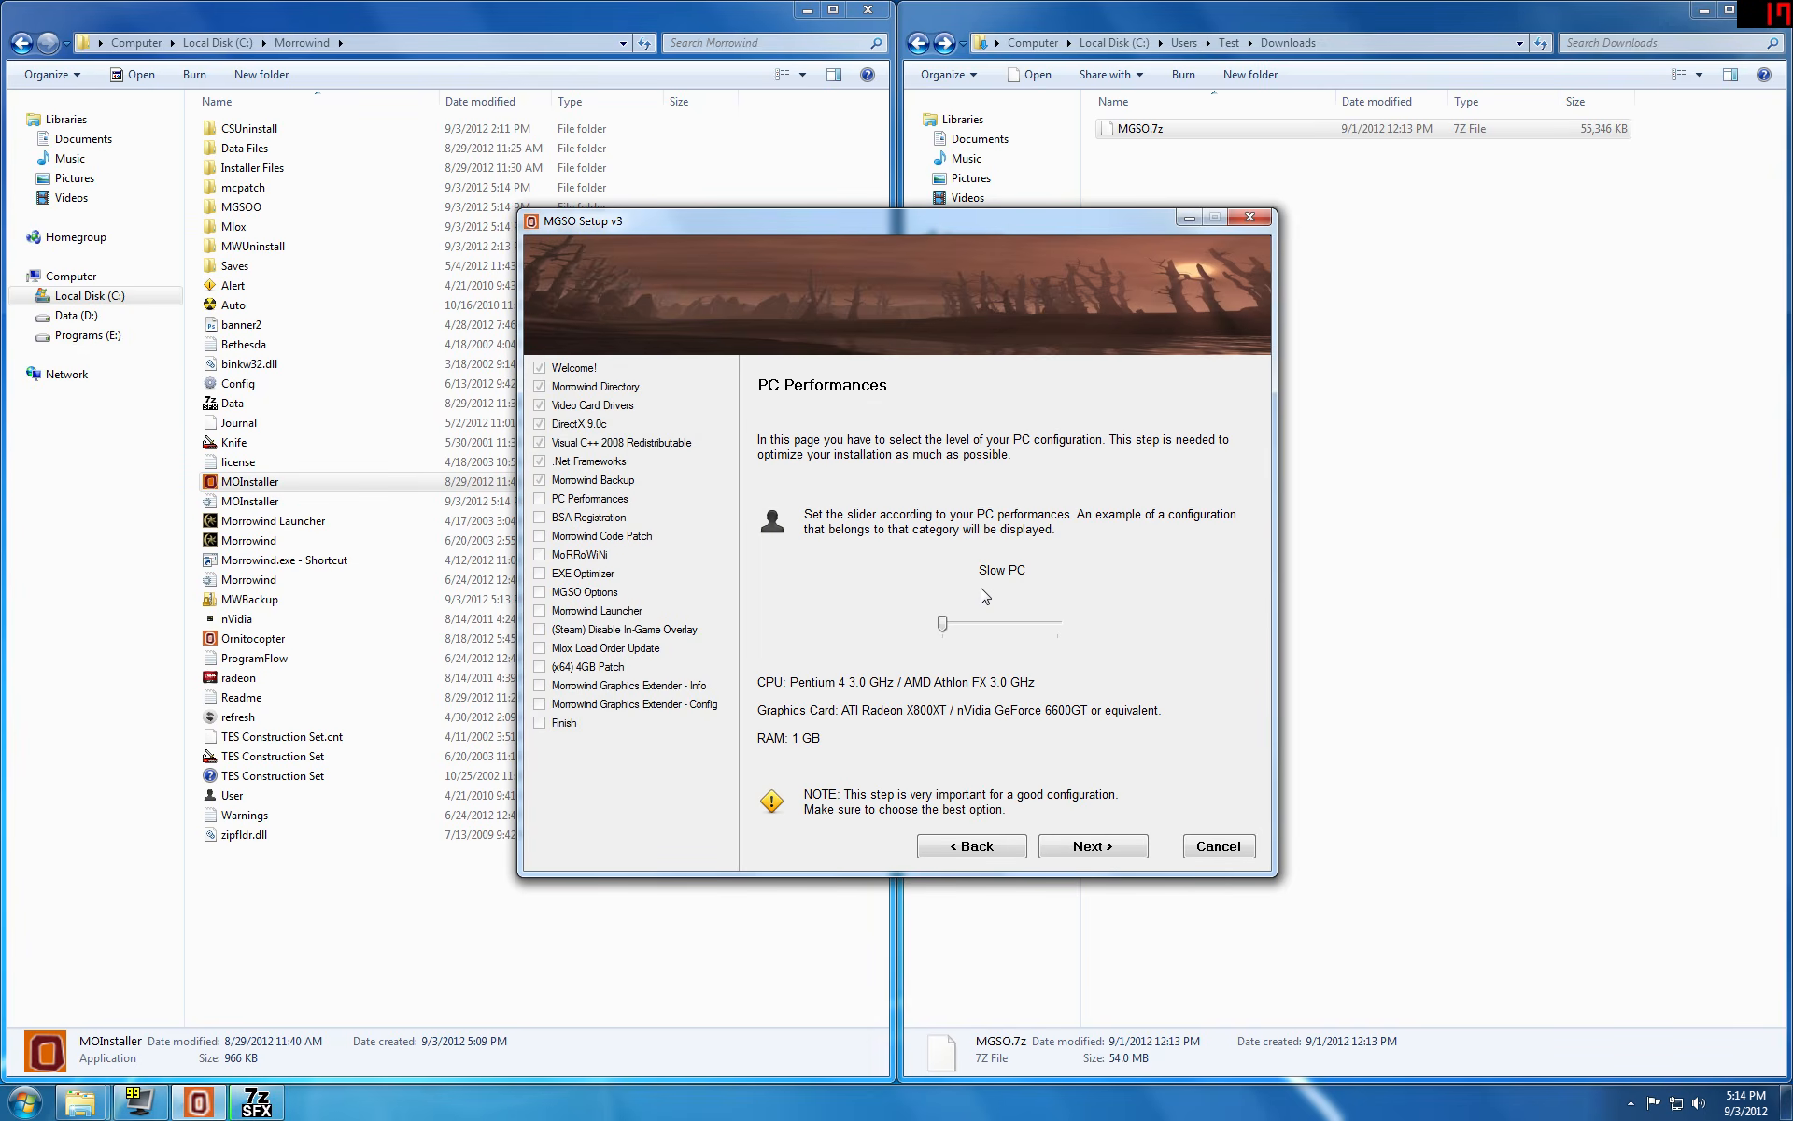
Step: Set the PC performance level to Fast PC and continue past BSA Registration to the Morrowind Code Patch page
{"action": "left_click", "coordinate": [942, 623]}
{"action": "left_click_drag", "start_coordinate": [942, 623], "coordinate": [1031, 624]}
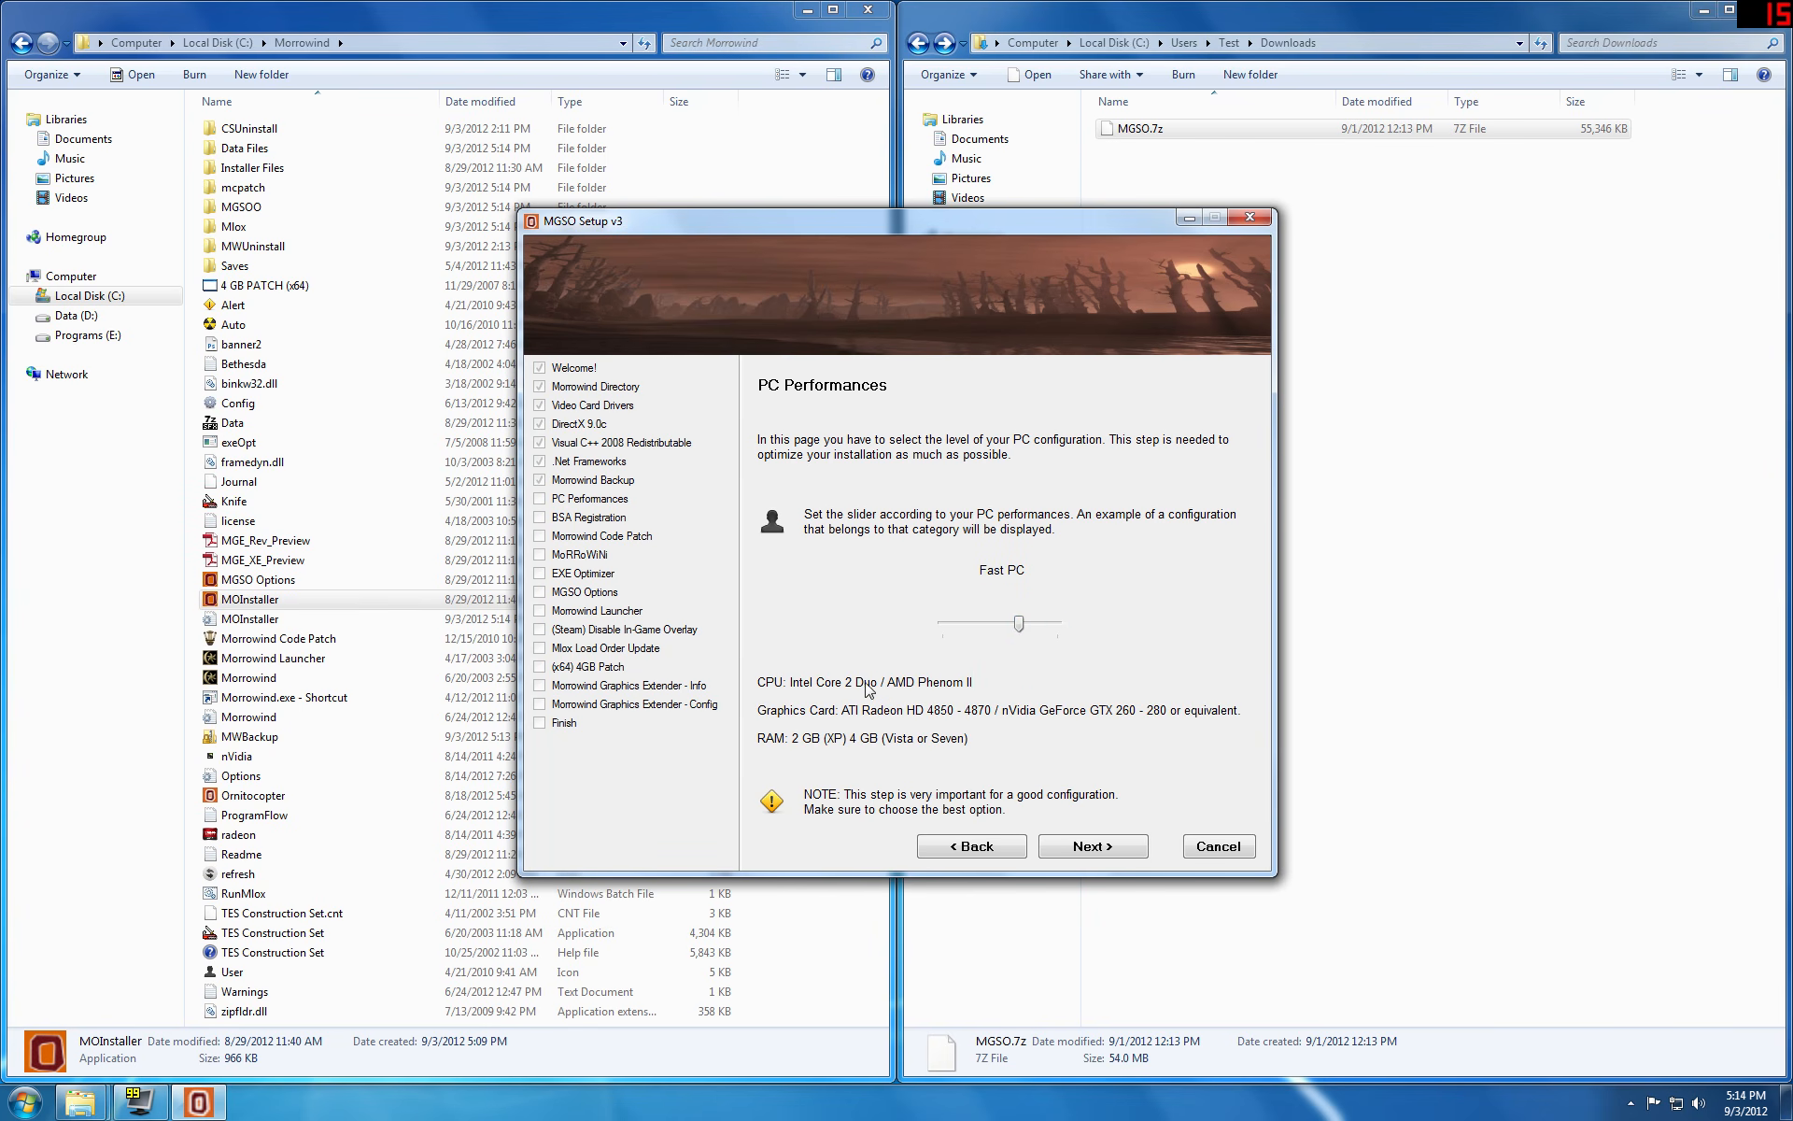
{"action": "left_click", "coordinate": [1079, 850]}
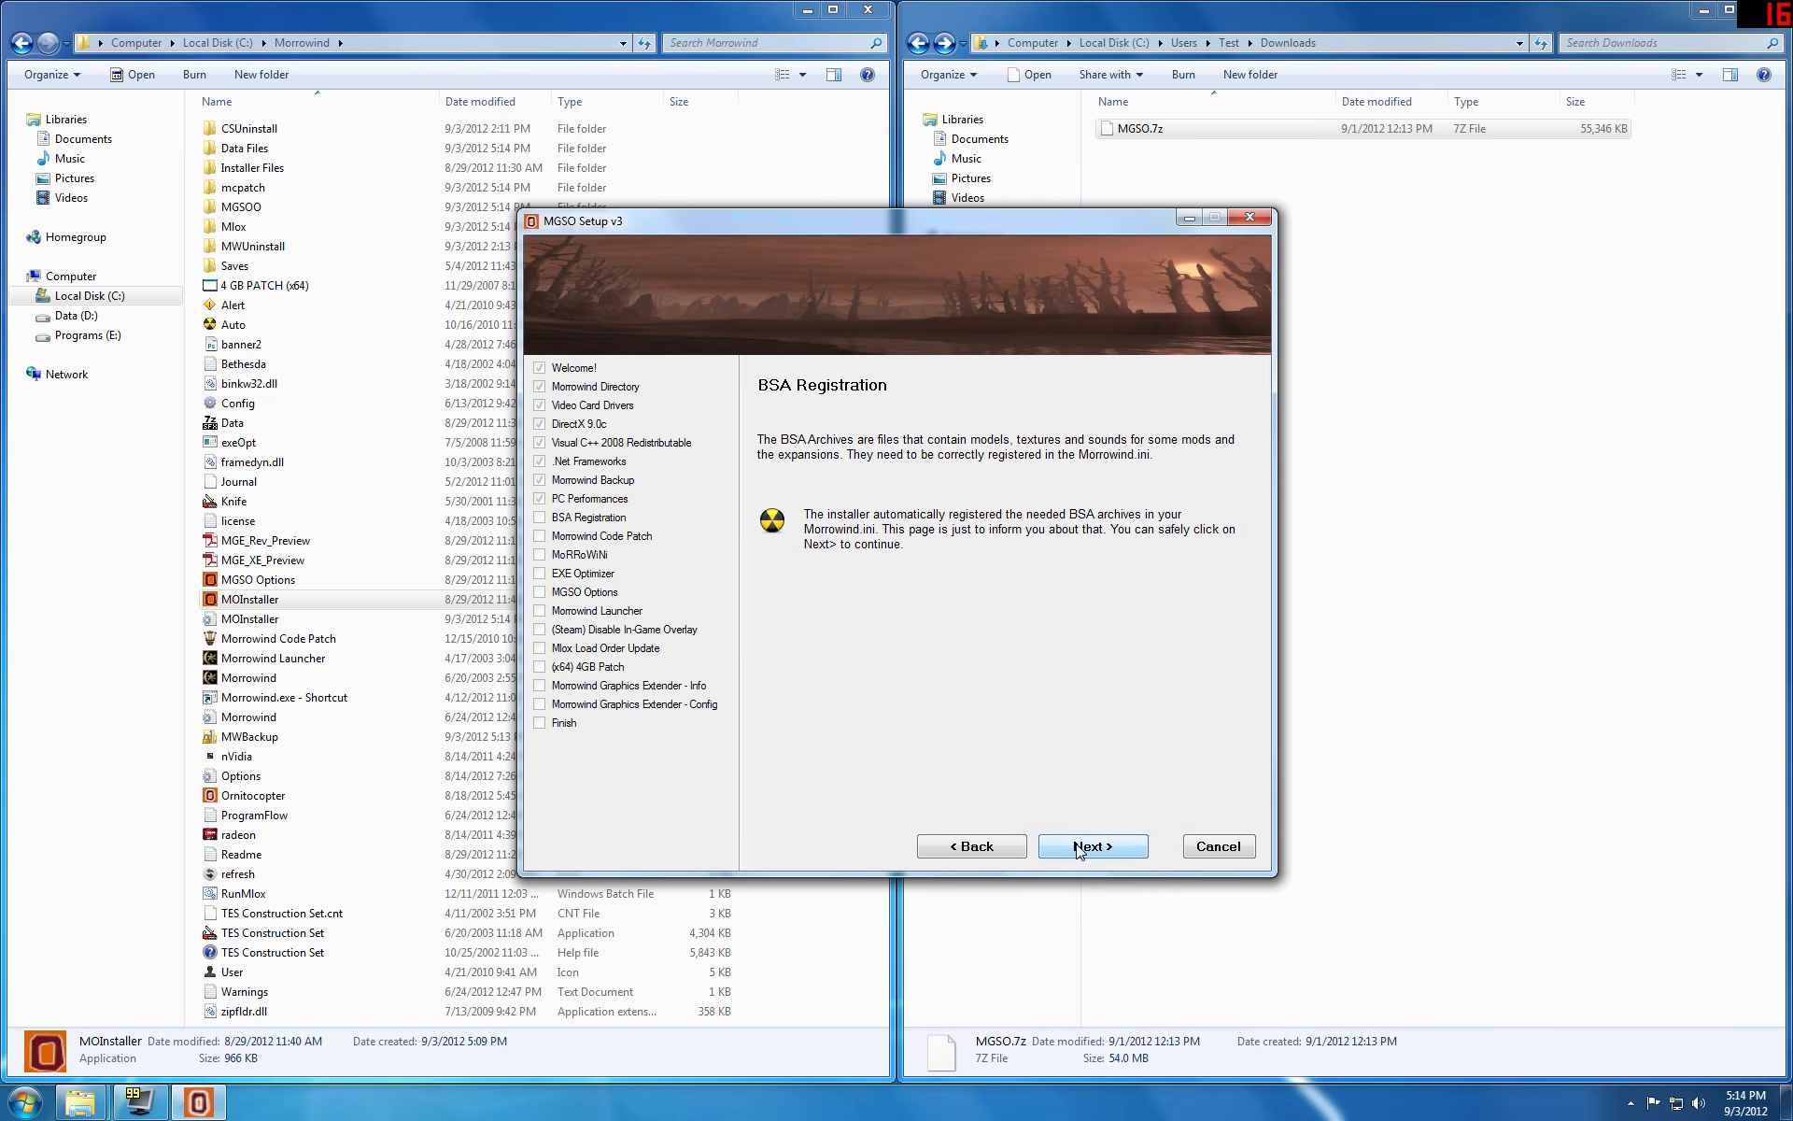
{"action": "left_click", "coordinate": [1079, 848]}
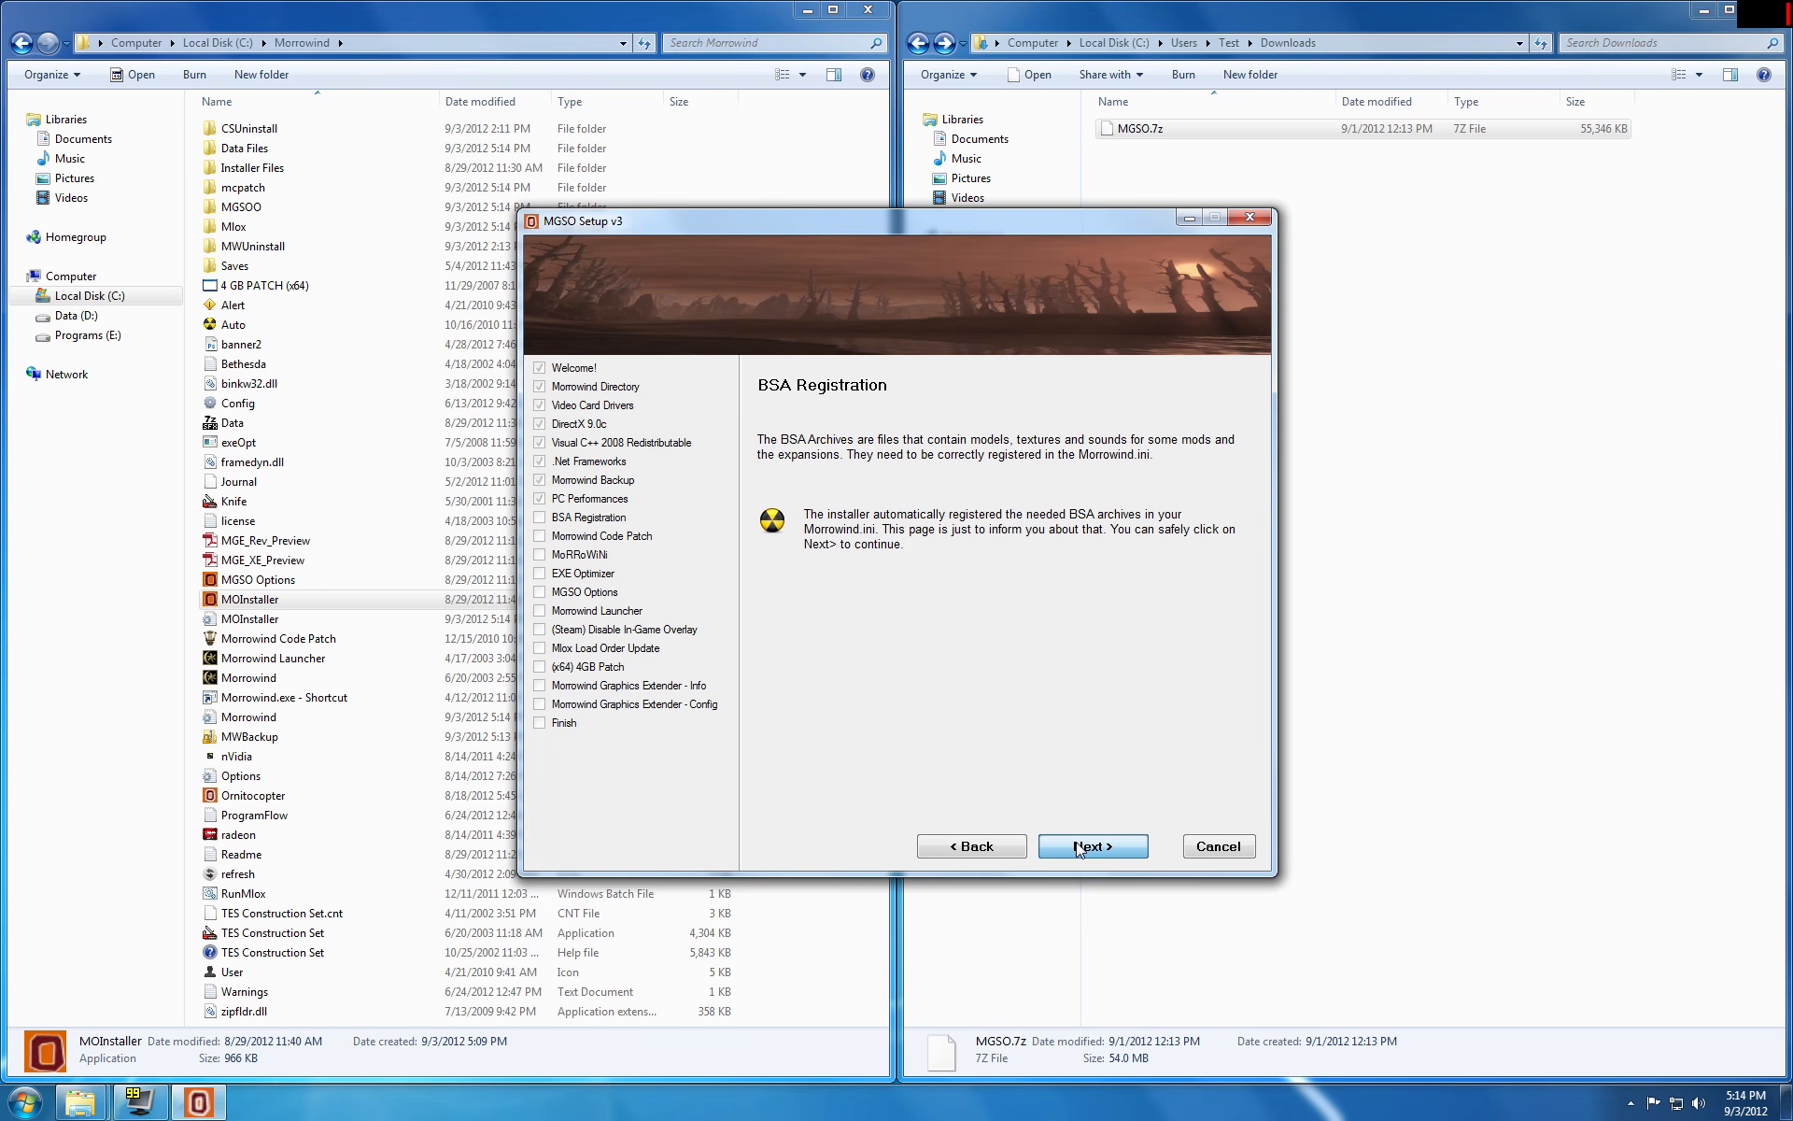
{"action": "left_click", "coordinate": [1079, 848]}
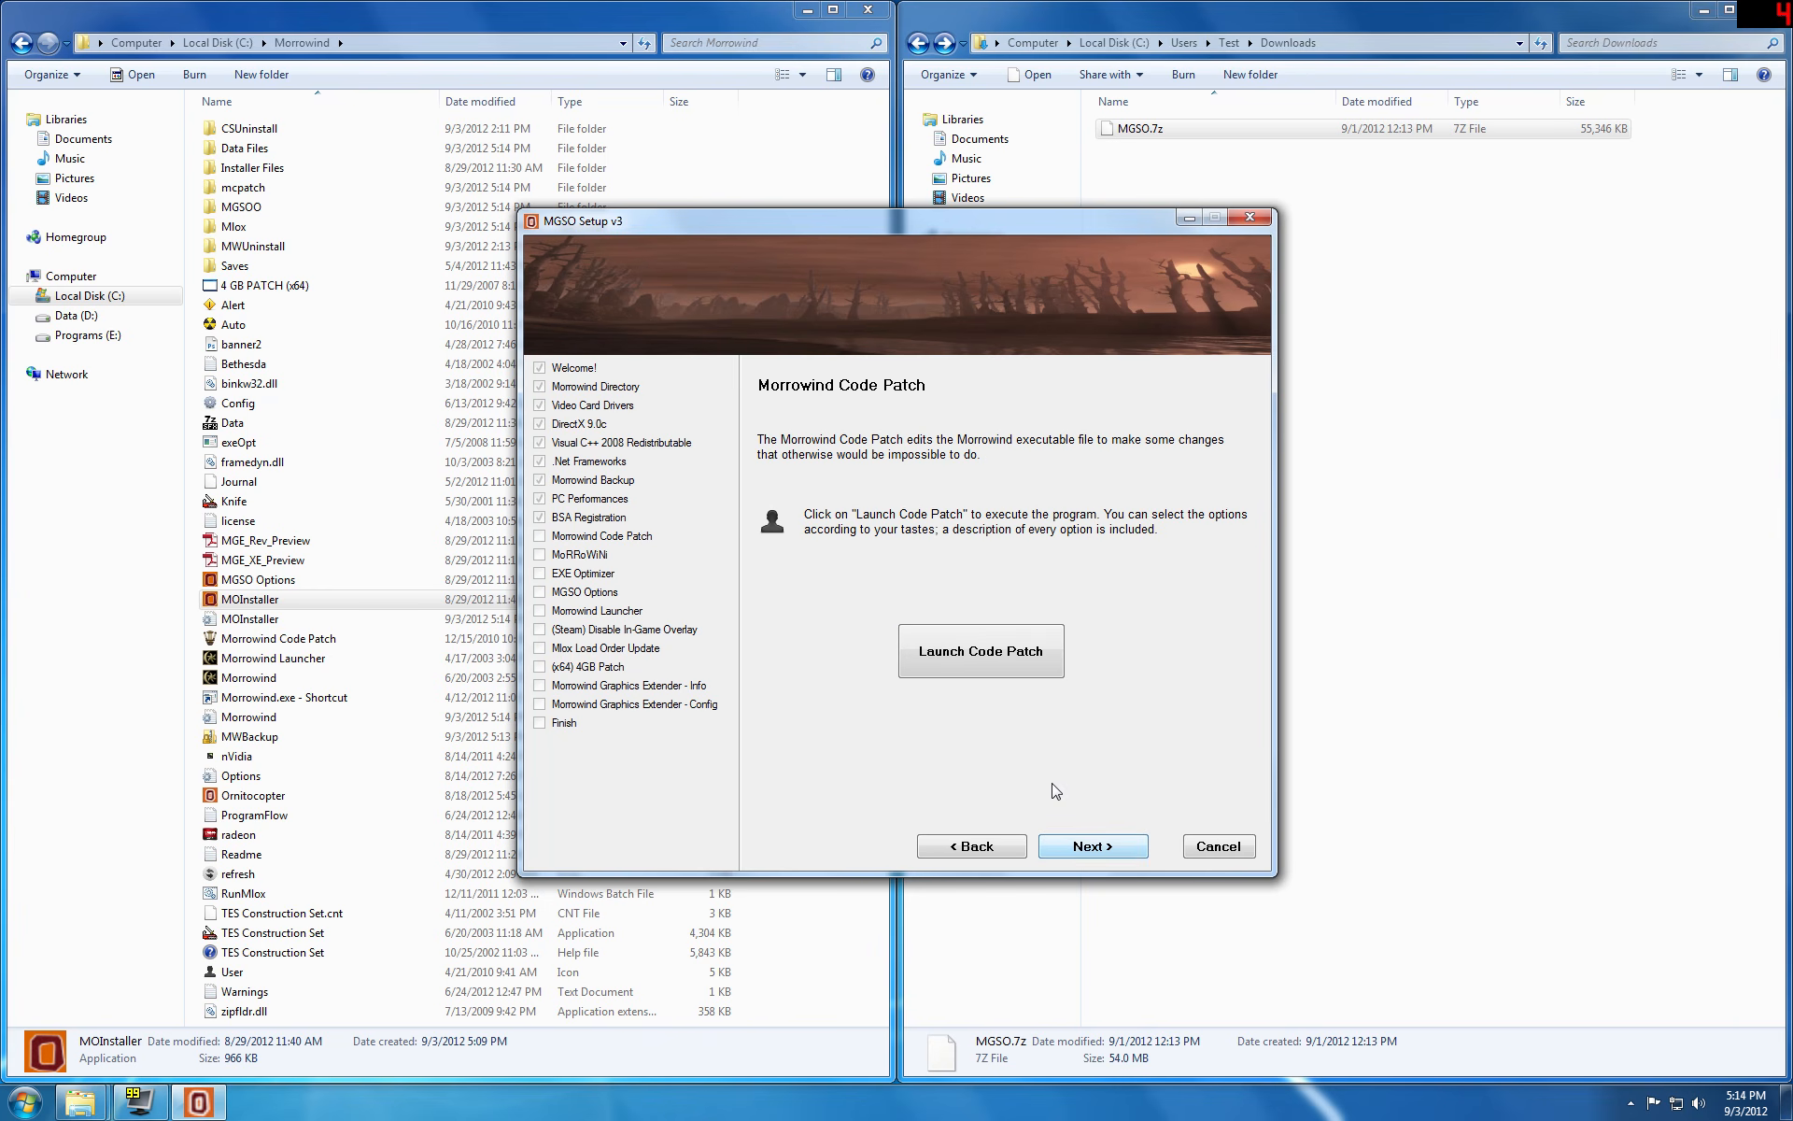
Step: Launch the Morrowind Code Patch, review the preselected patches and apply them
{"action": "left_click", "coordinate": [998, 658]}
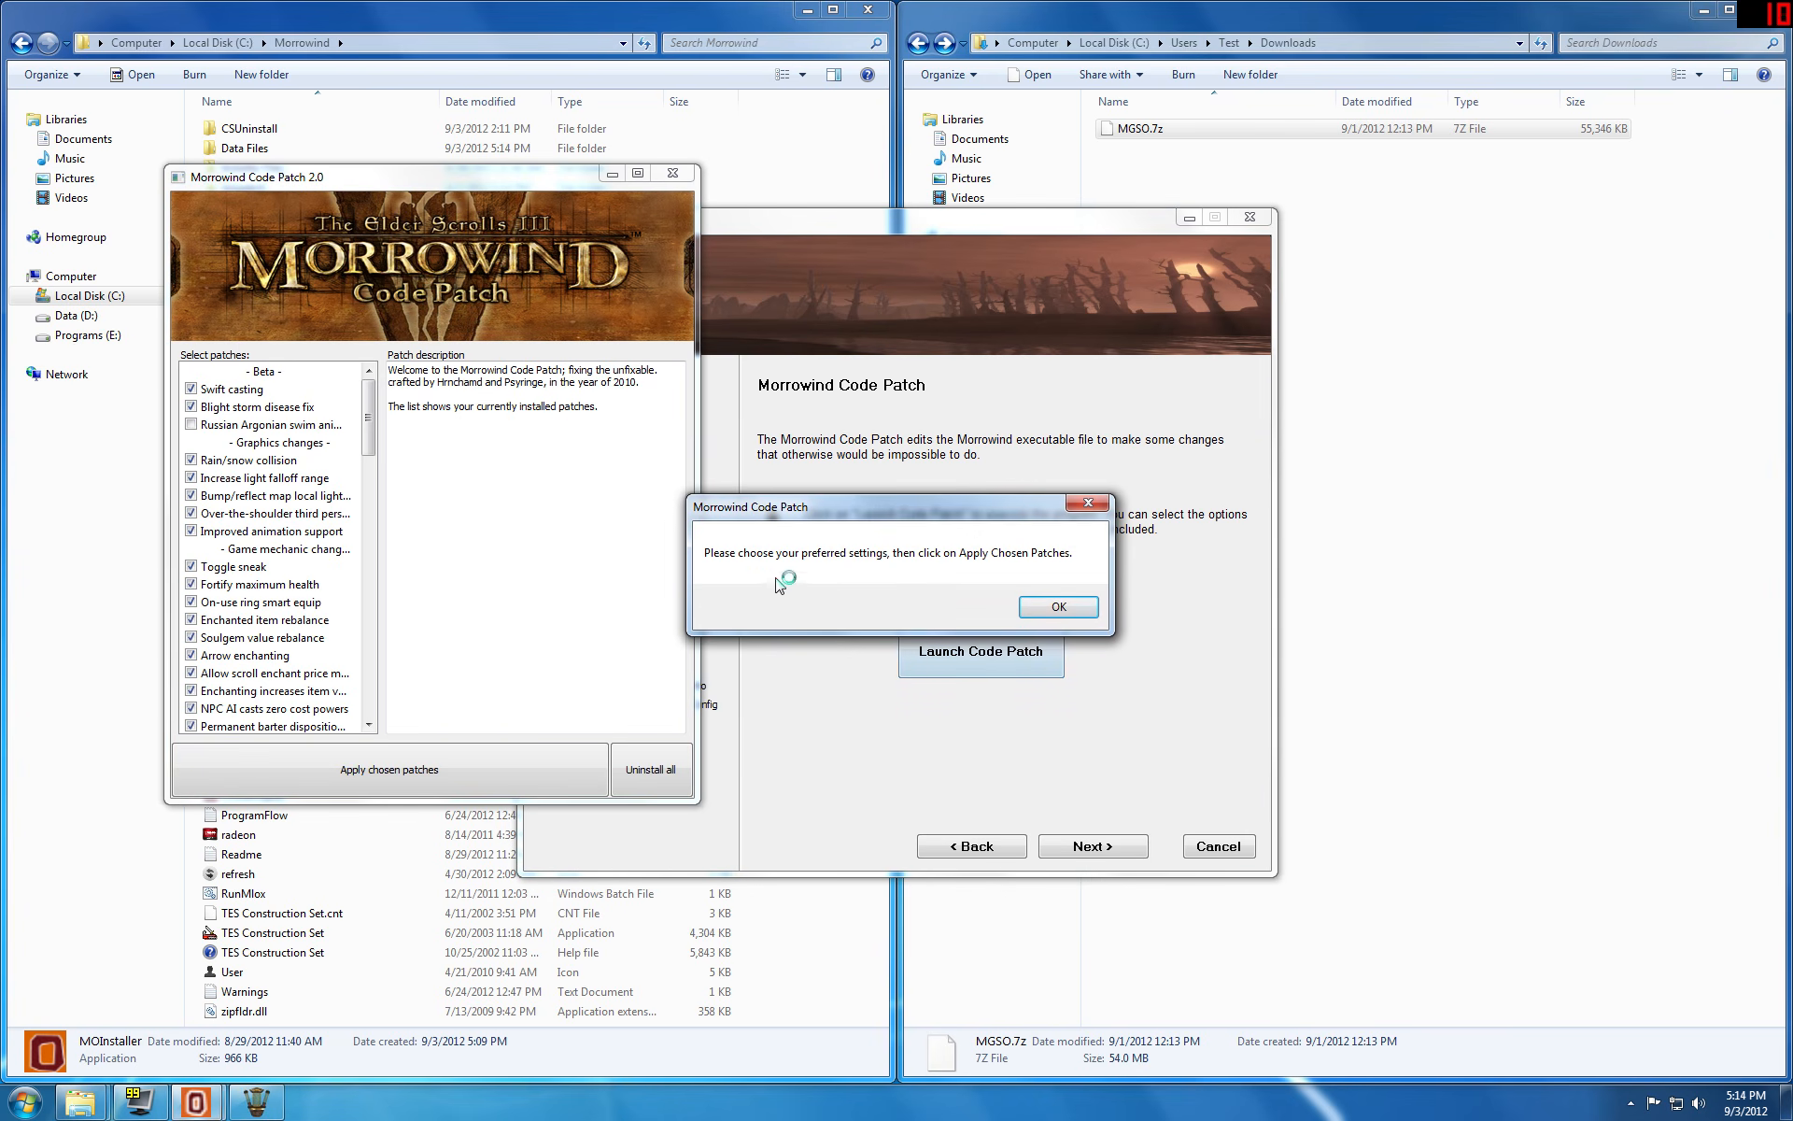
{"action": "left_click", "coordinate": [1056, 607]}
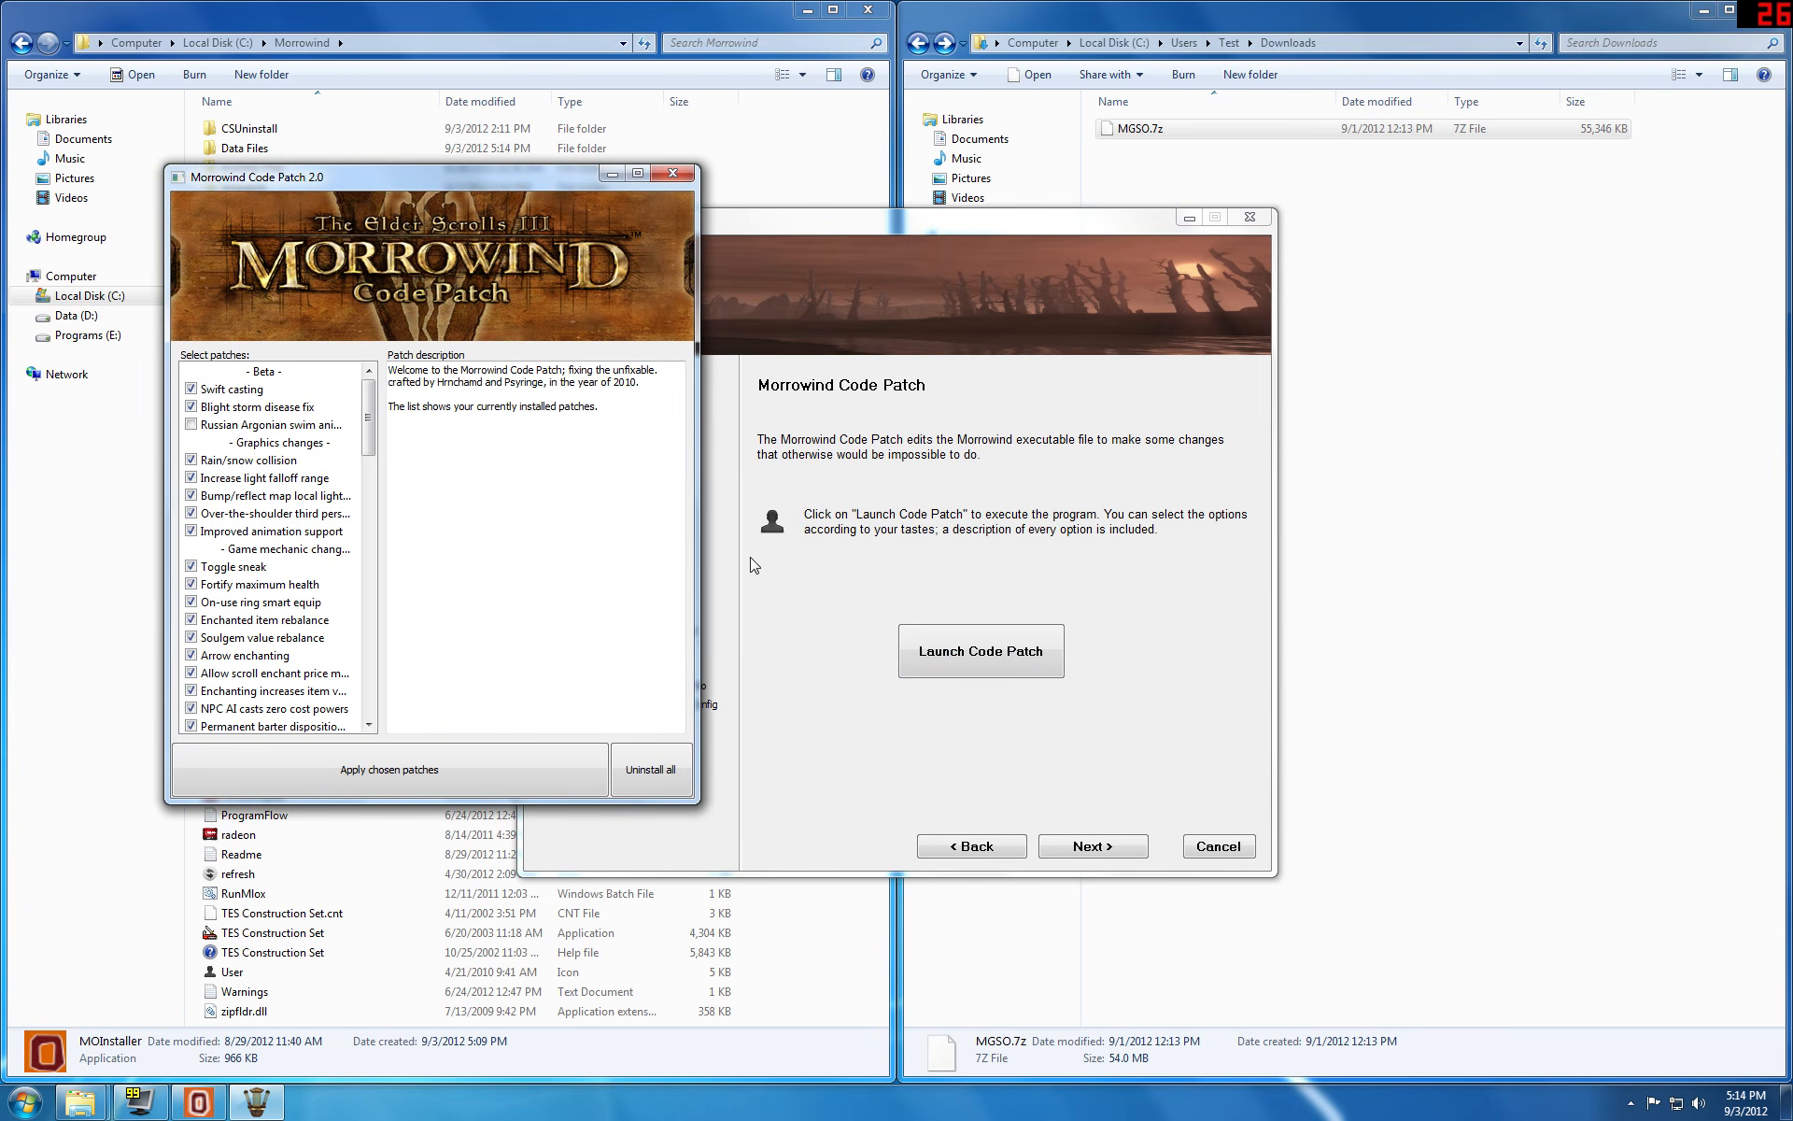
{"action": "left_click_drag", "start_coordinate": [365, 432], "coordinate": [342, 510]}
{"action": "left_click_drag", "start_coordinate": [367, 665], "coordinate": [368, 695]}
{"action": "left_click", "coordinate": [424, 770]}
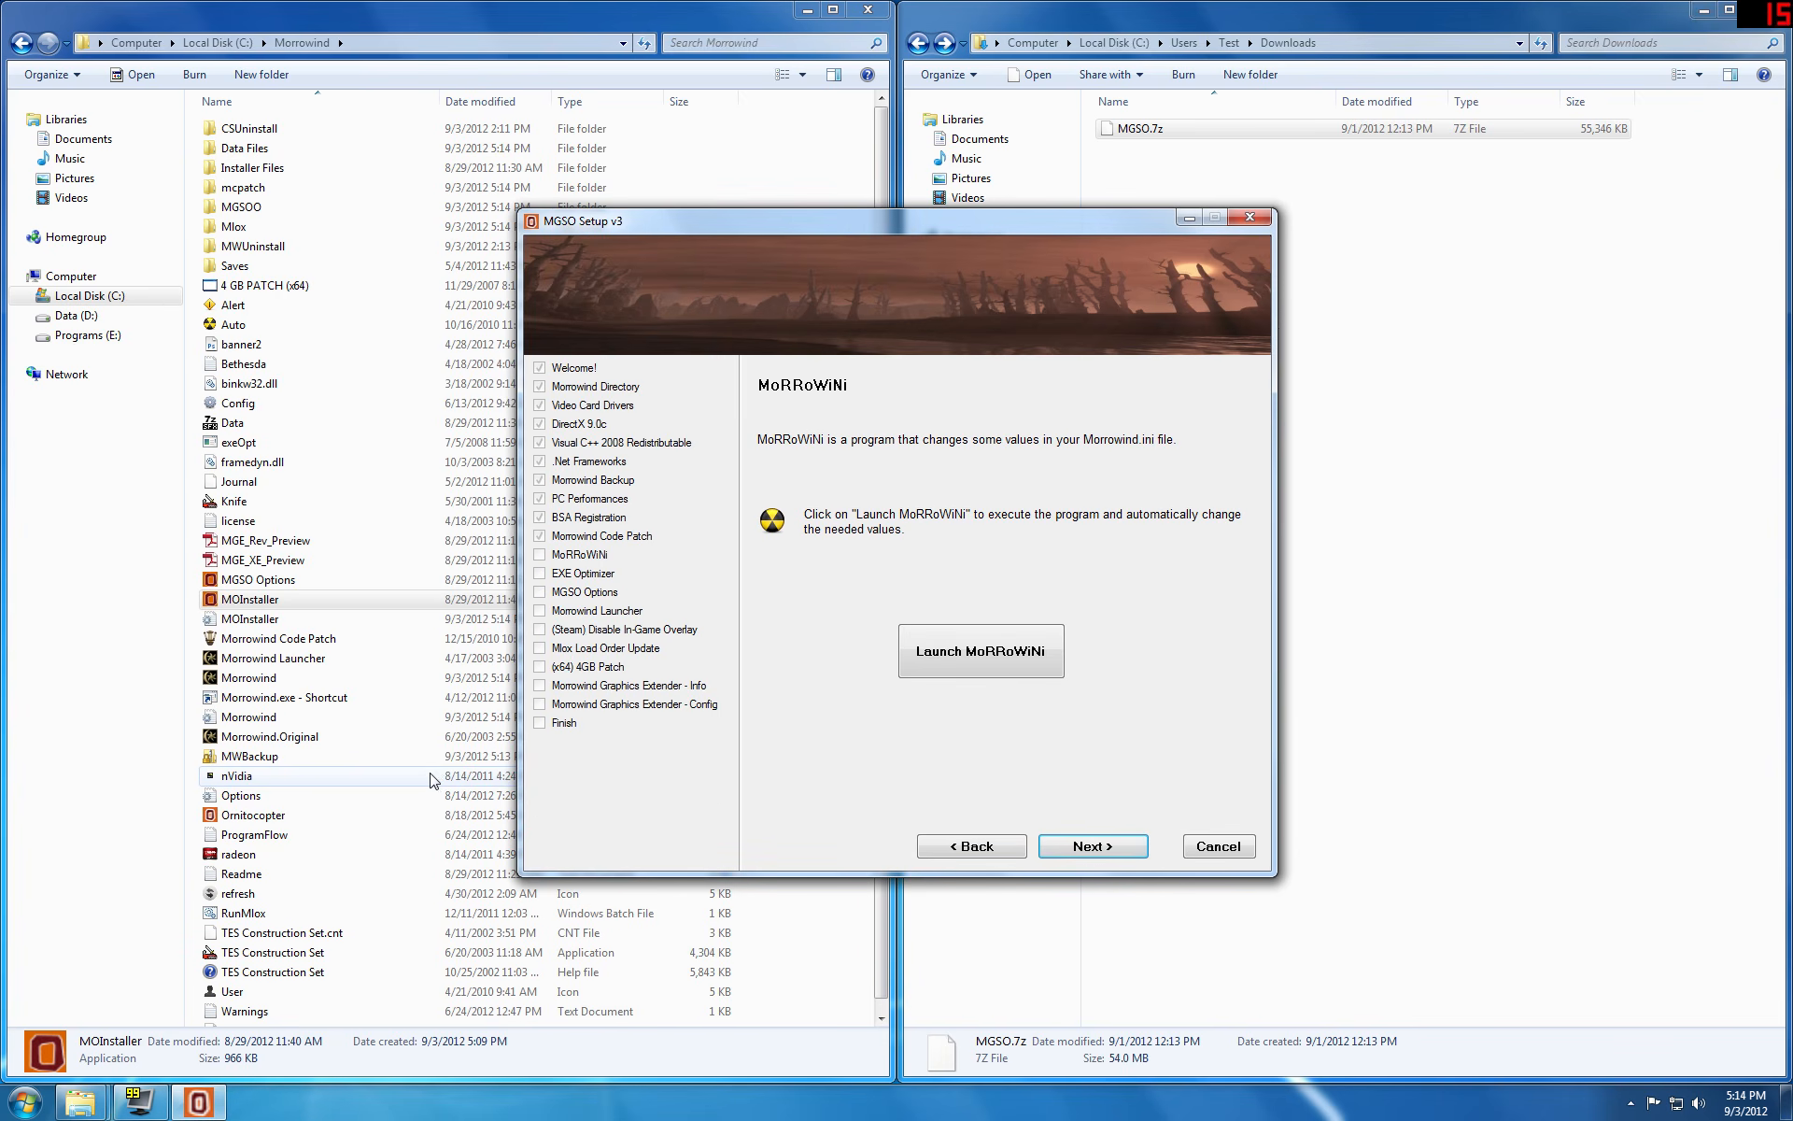
Step: Run MoRRoWiNi with the Morrowind Graphics Overhaul - Install package on C:\Morrowind
{"action": "left_click", "coordinate": [956, 658]}
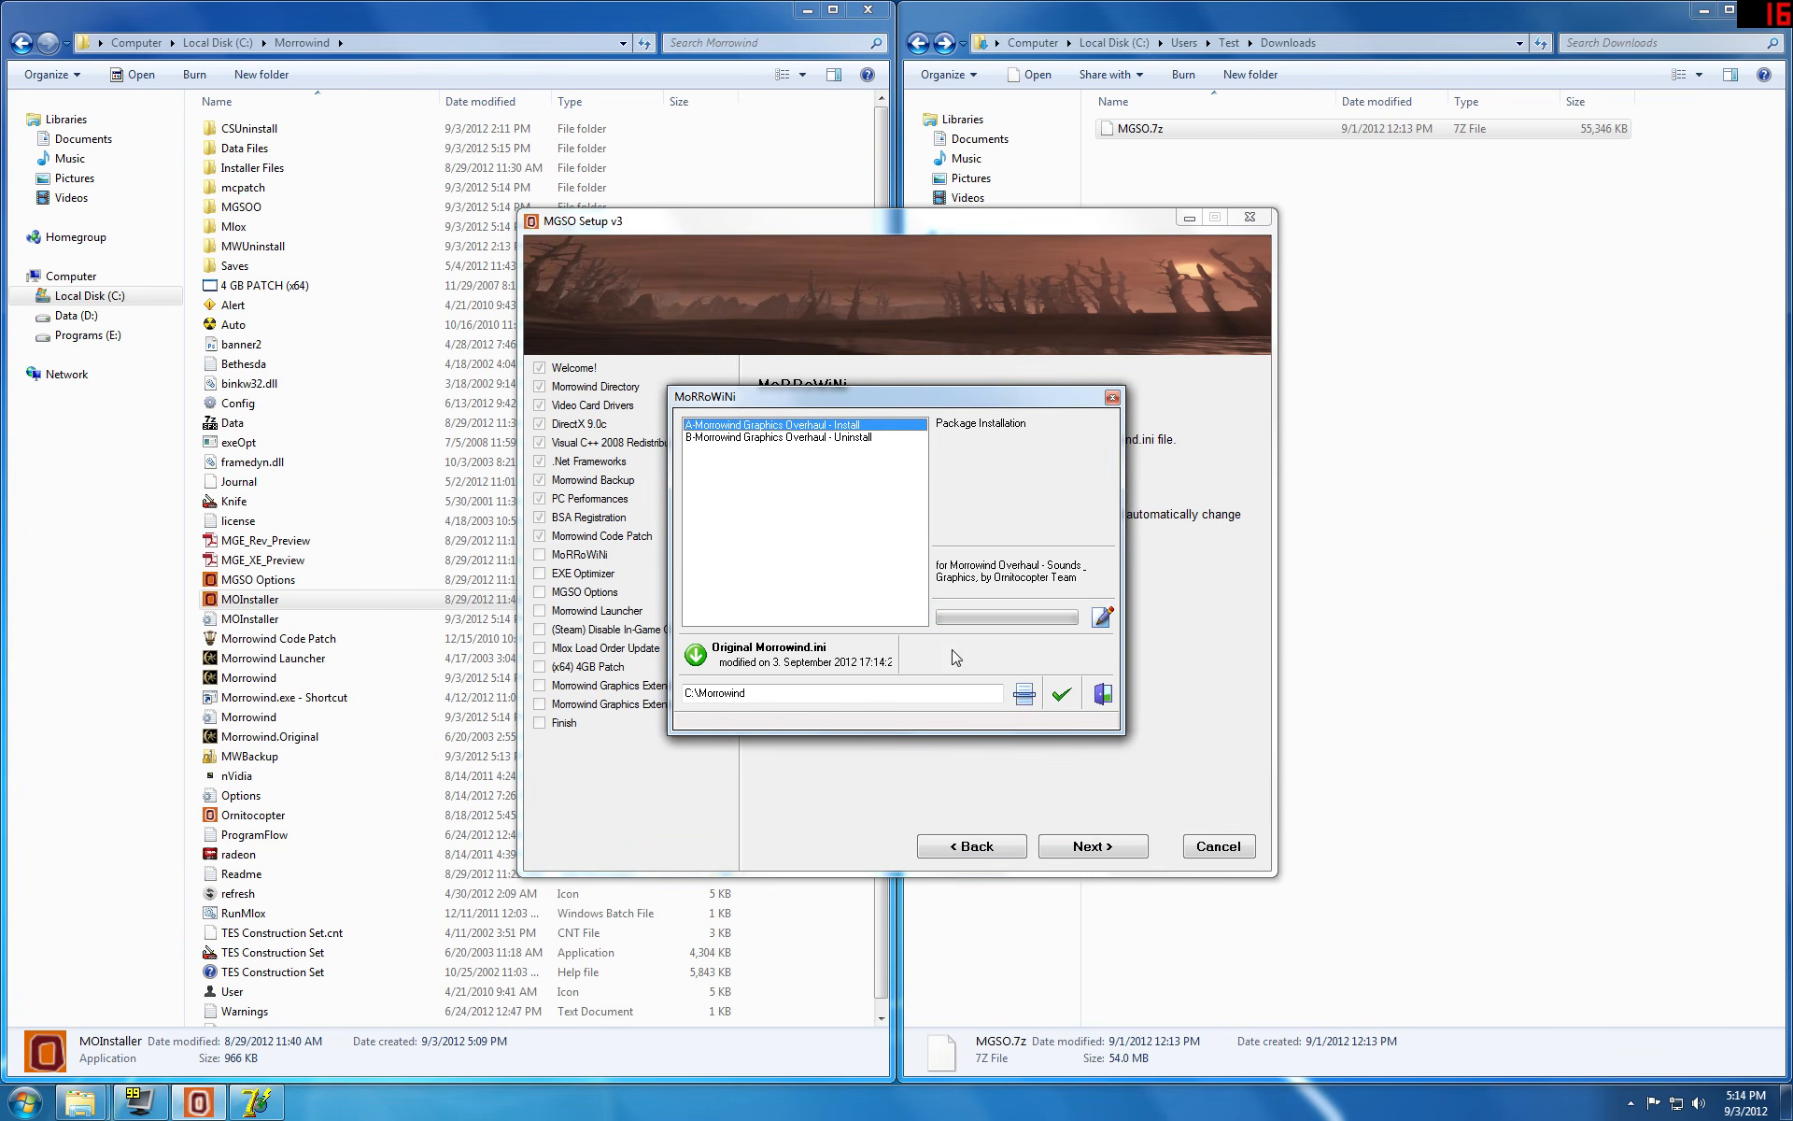
{"action": "left_click", "coordinate": [1102, 617]}
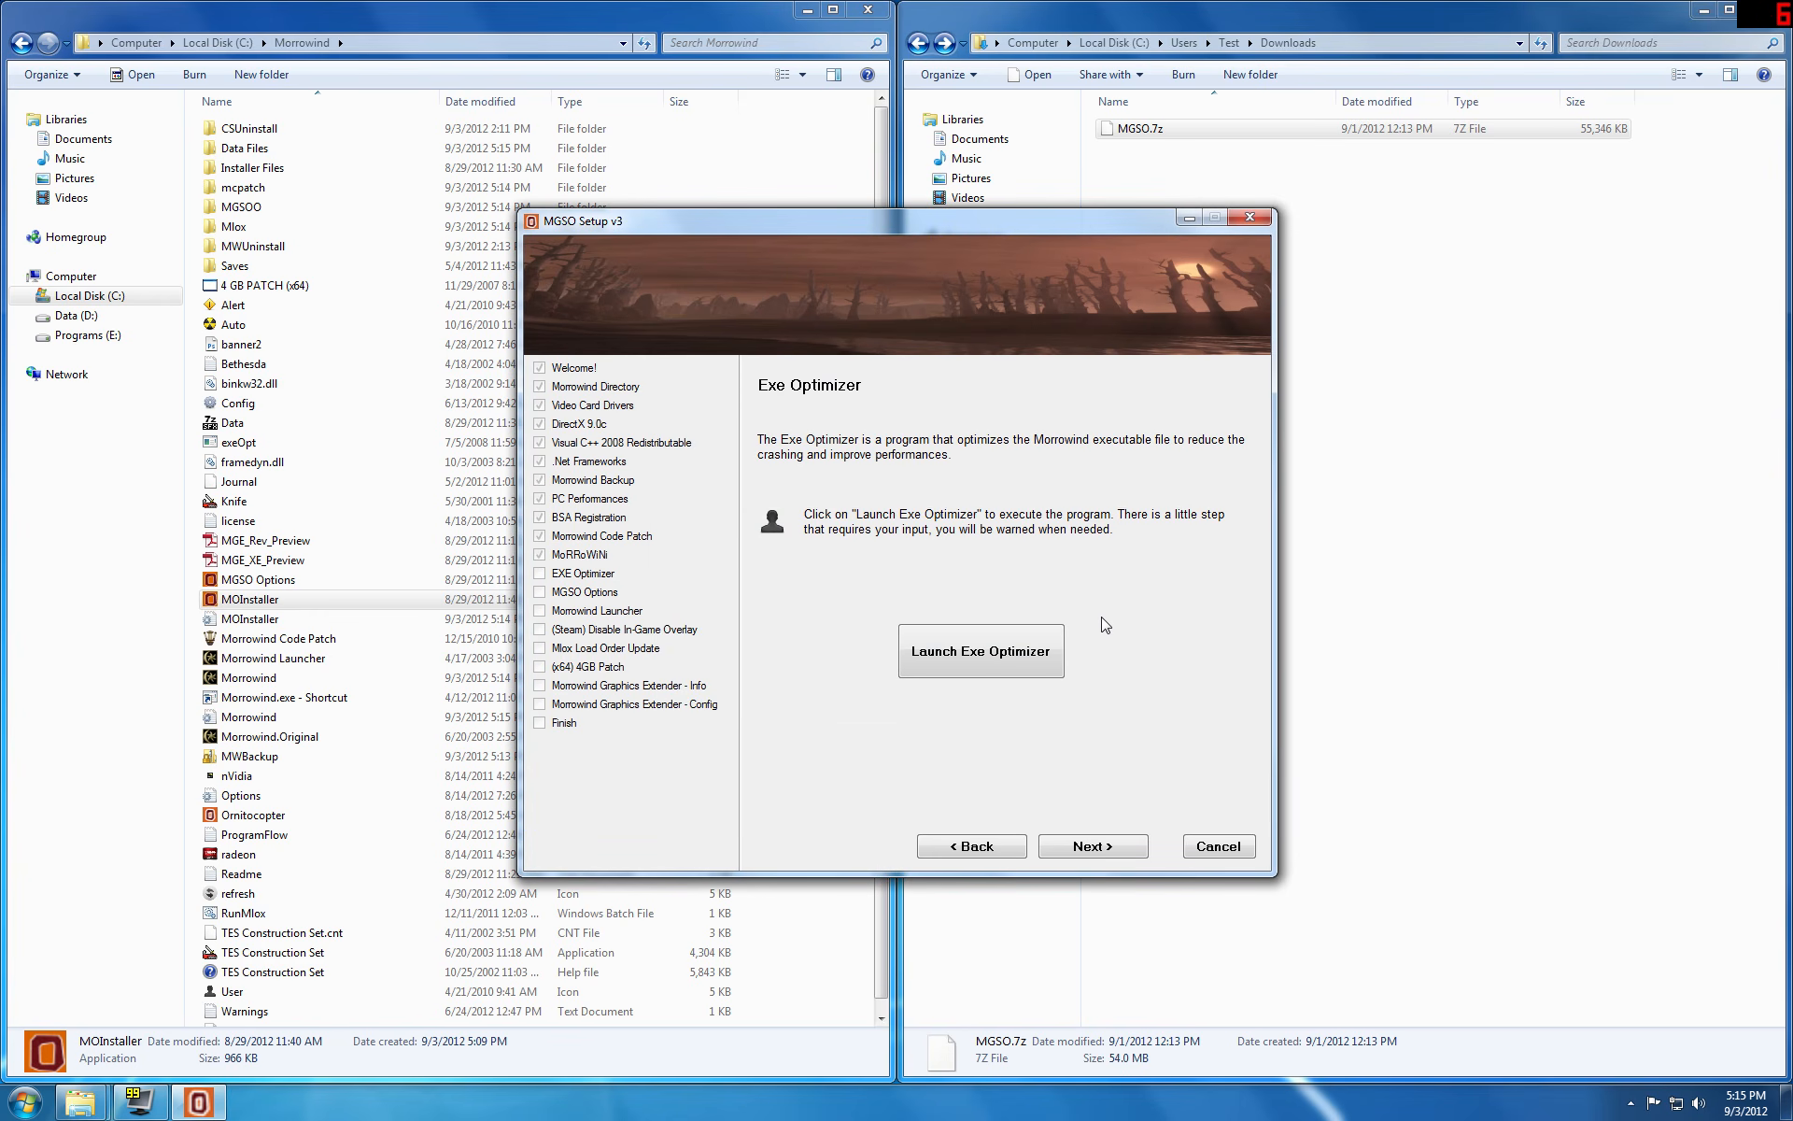
Step: Launch the Exe Optimizer and patch the game, selecting the Morrowind folder on Local Disk (C:) as the installation folder
{"action": "left_click", "coordinate": [1018, 653]}
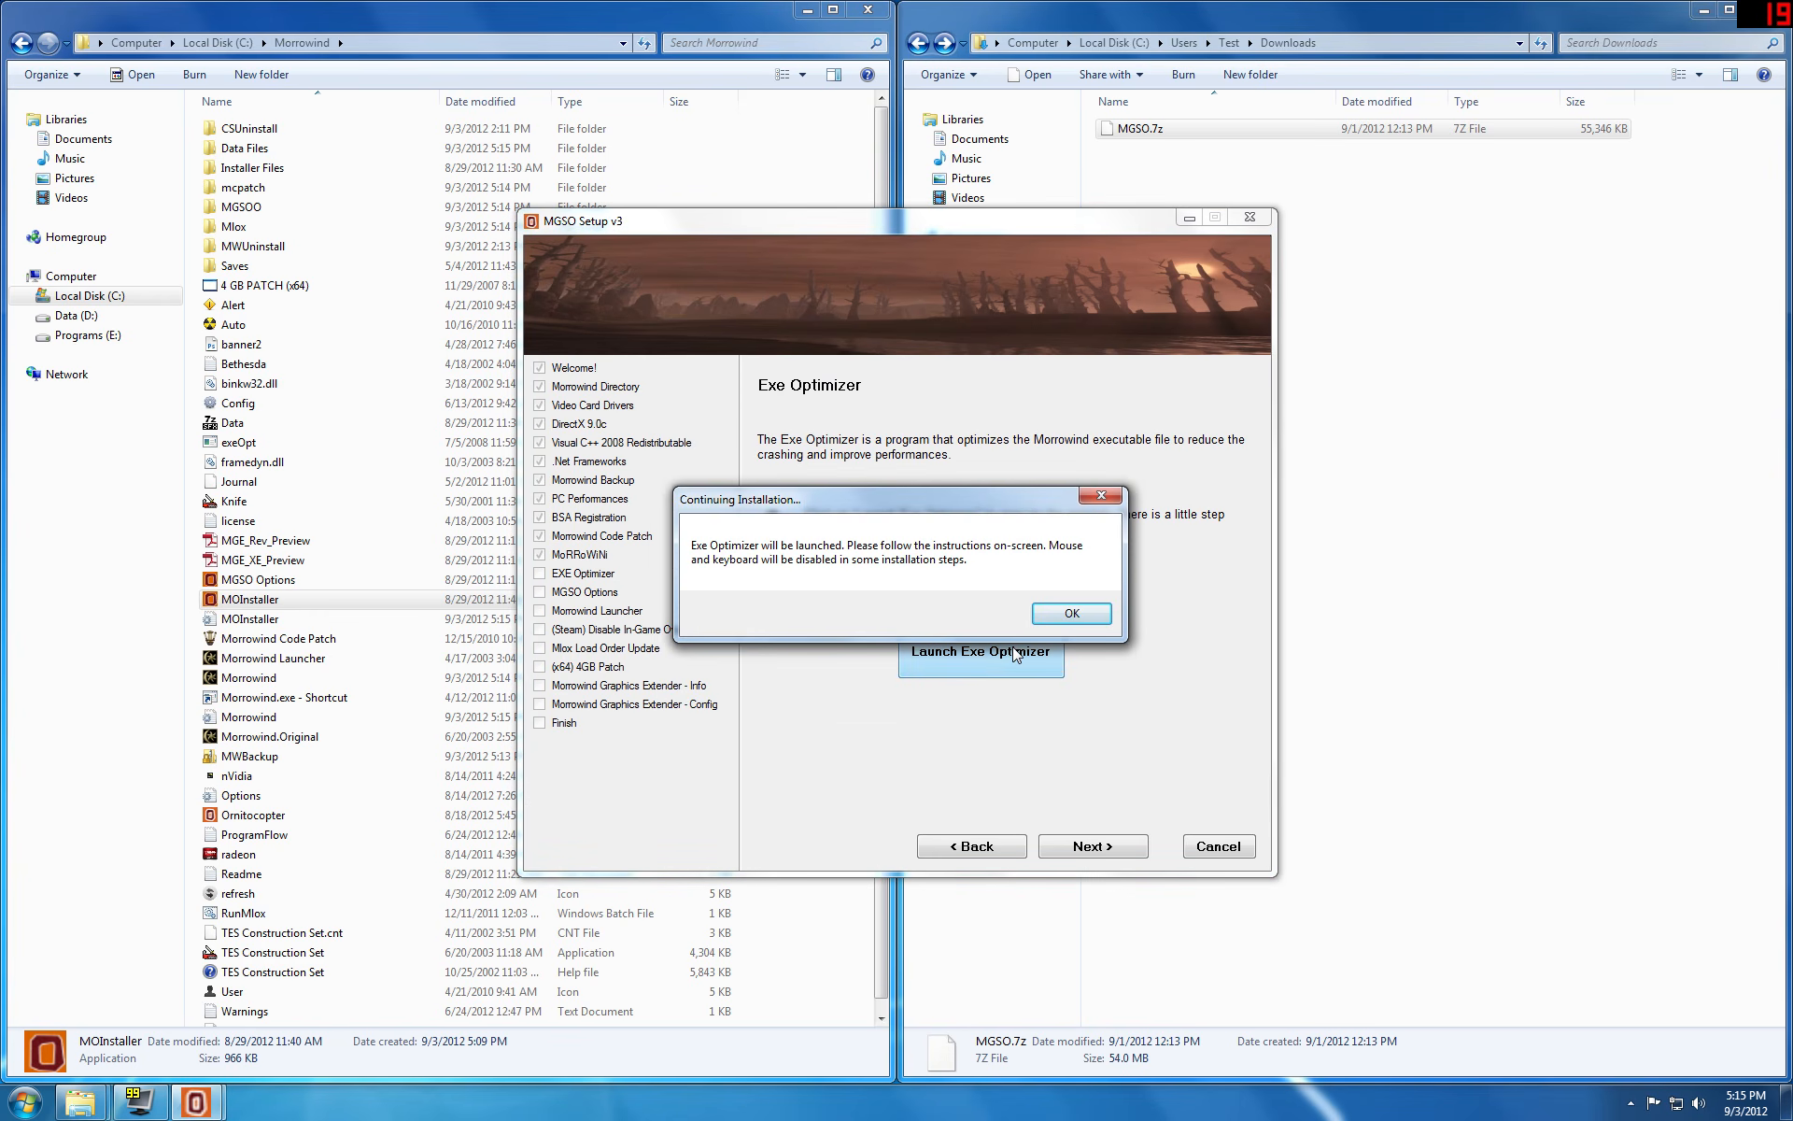
{"action": "left_click", "coordinate": [1069, 613]}
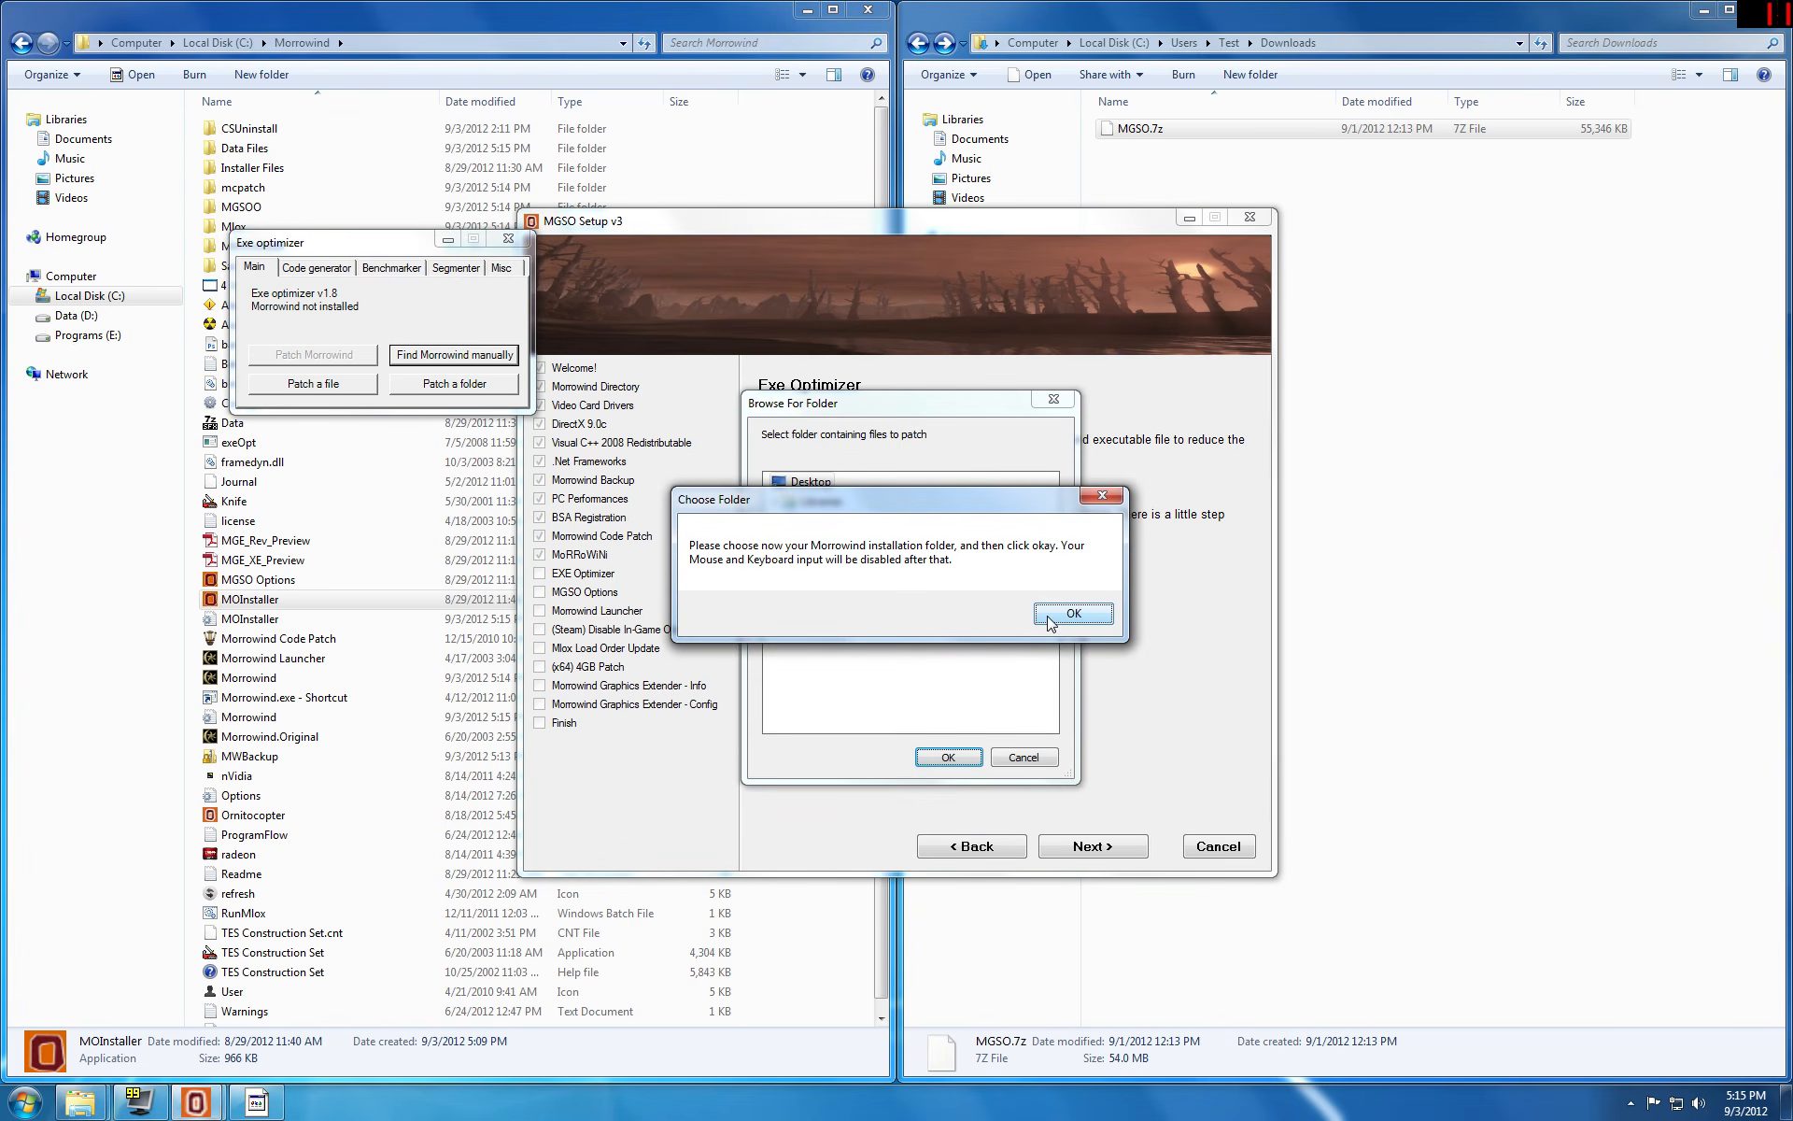
{"action": "left_click", "coordinate": [1053, 616]}
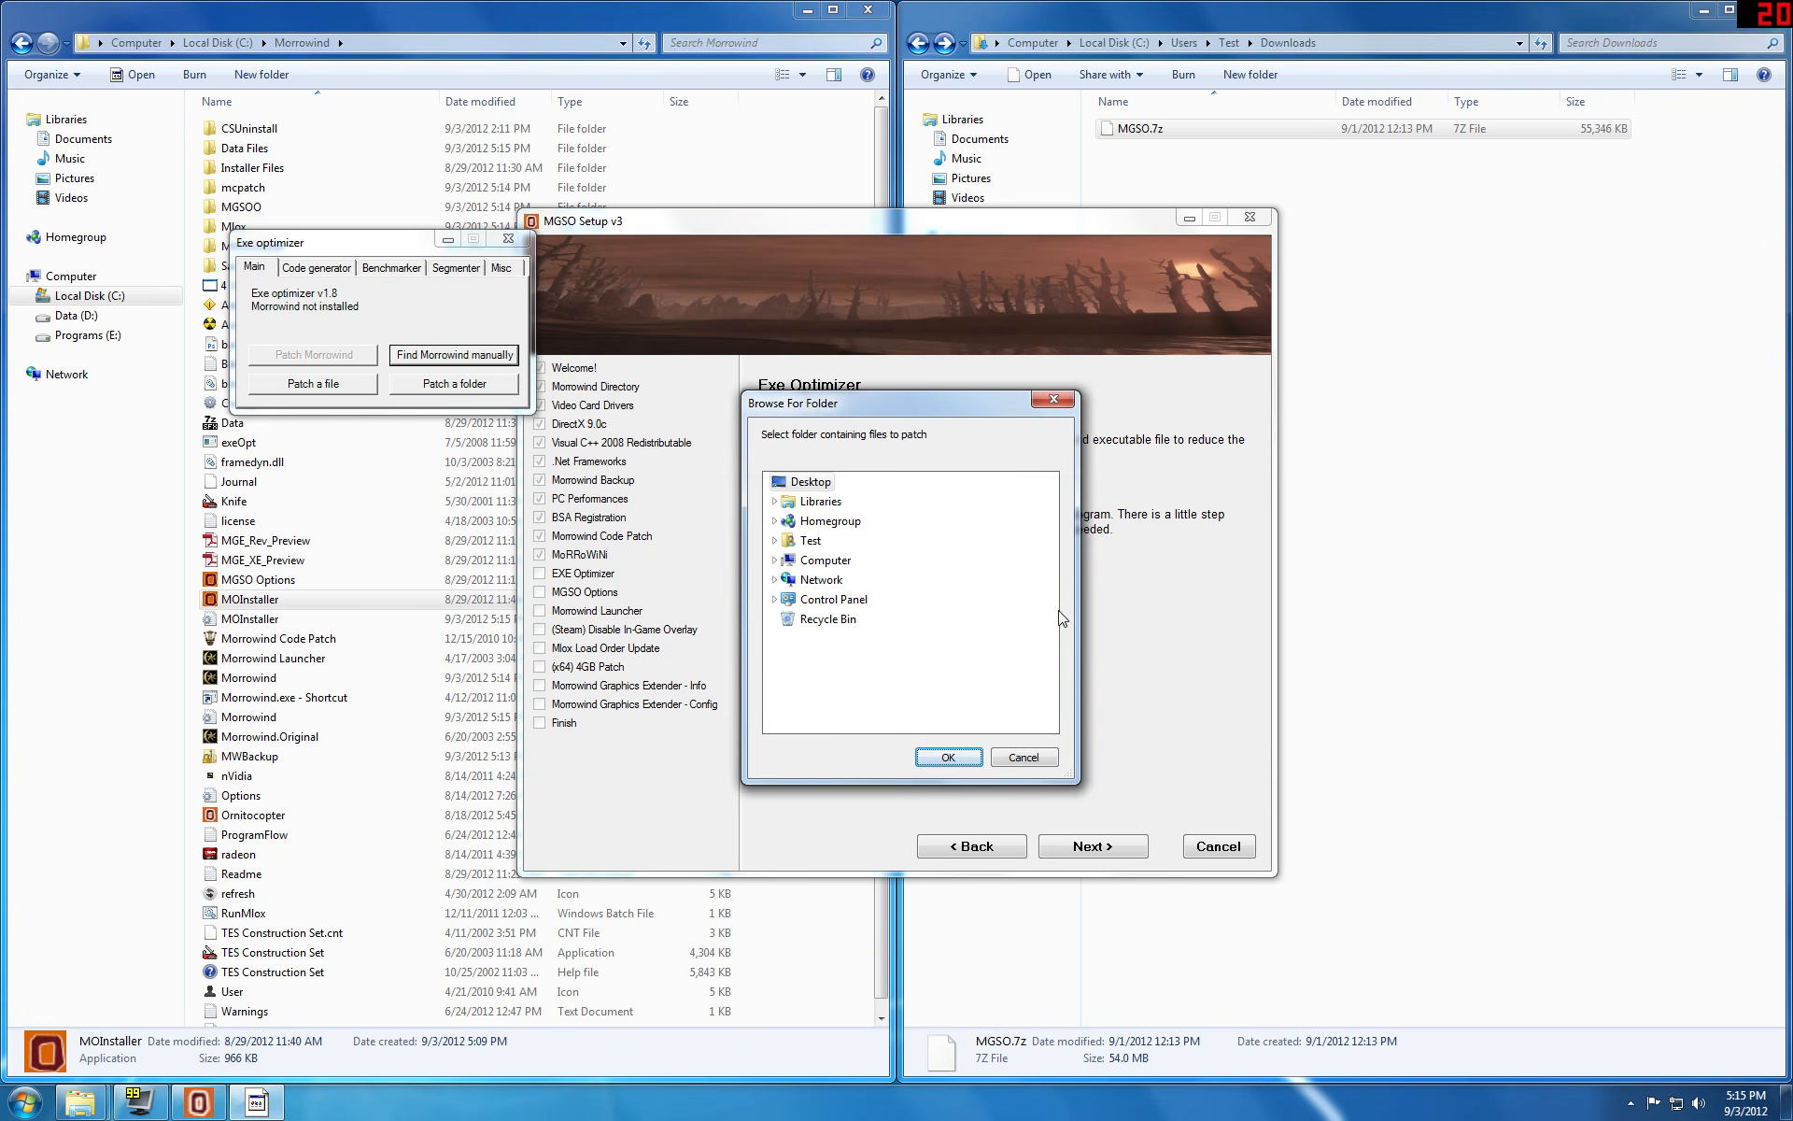
{"action": "left_click", "coordinate": [775, 561]}
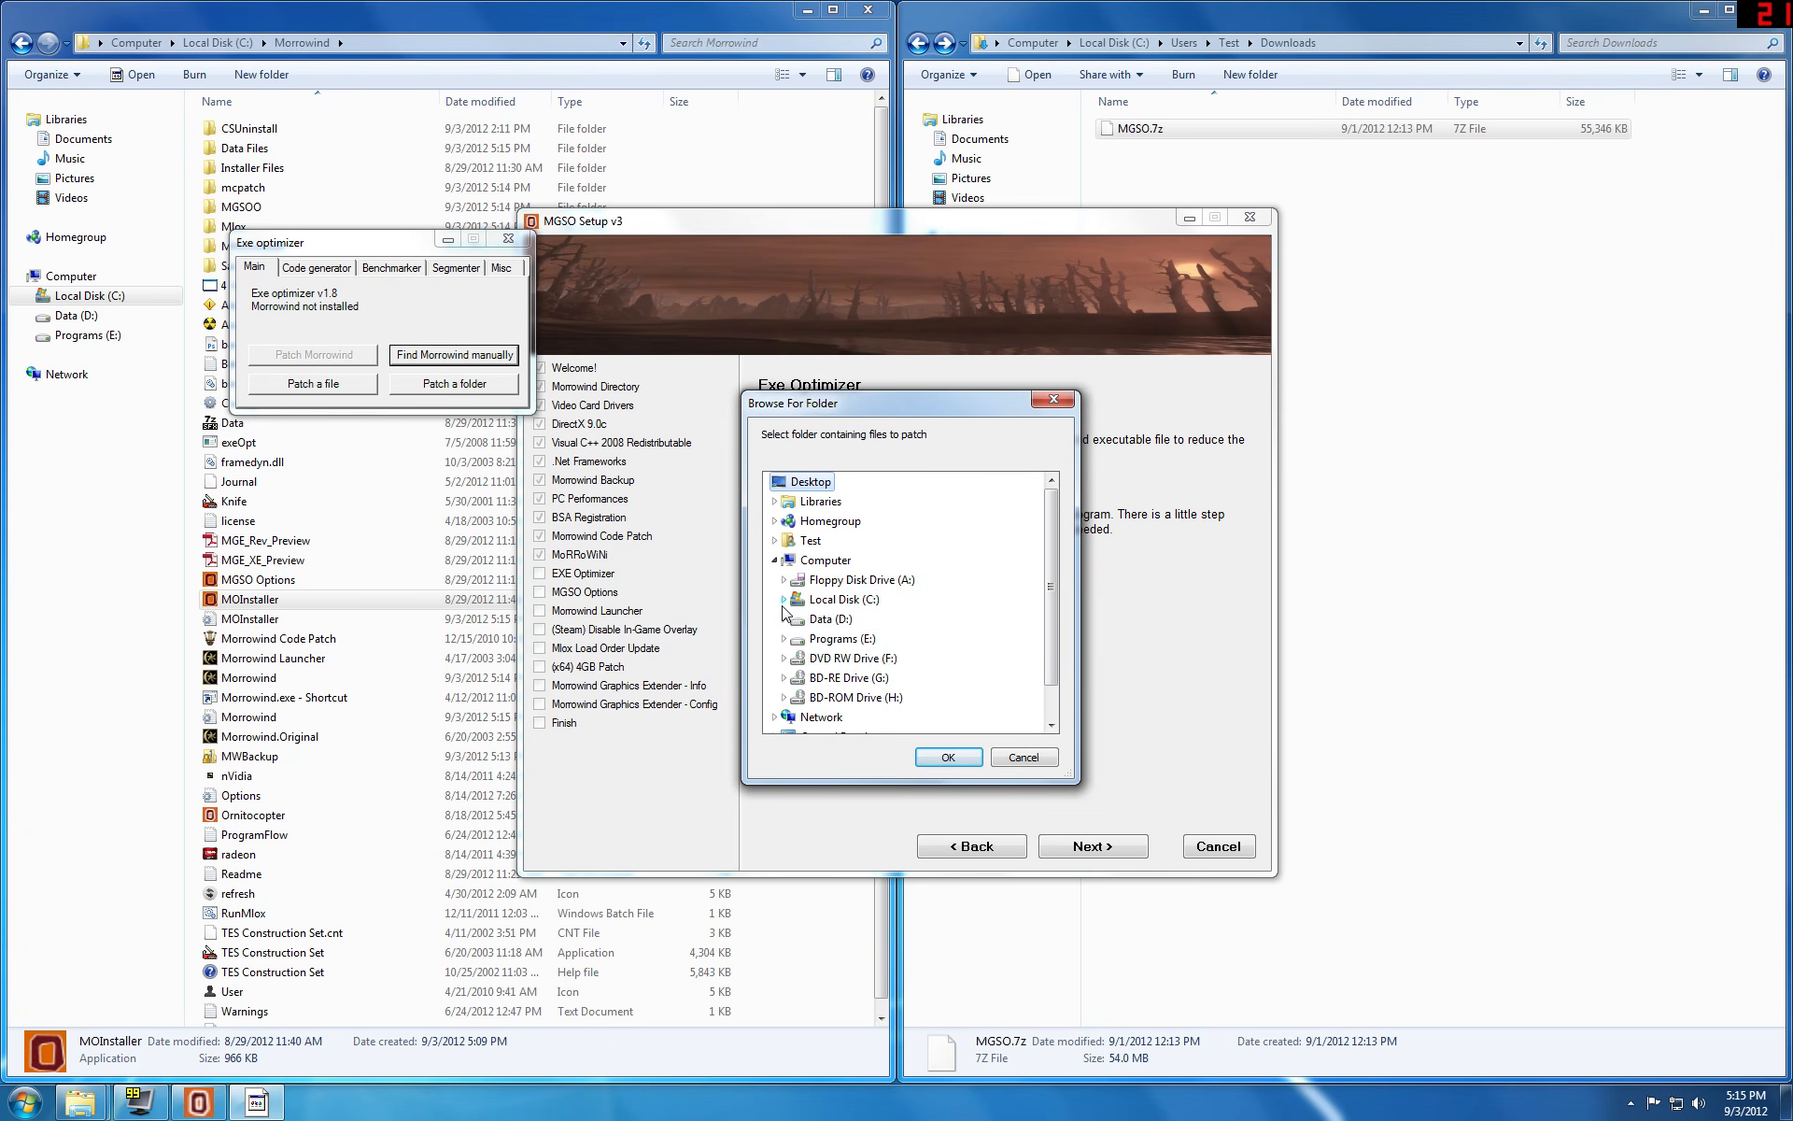
{"action": "left_click", "coordinate": [783, 599]}
{"action": "left_click", "coordinate": [797, 620]}
{"action": "left_click", "coordinate": [845, 561]}
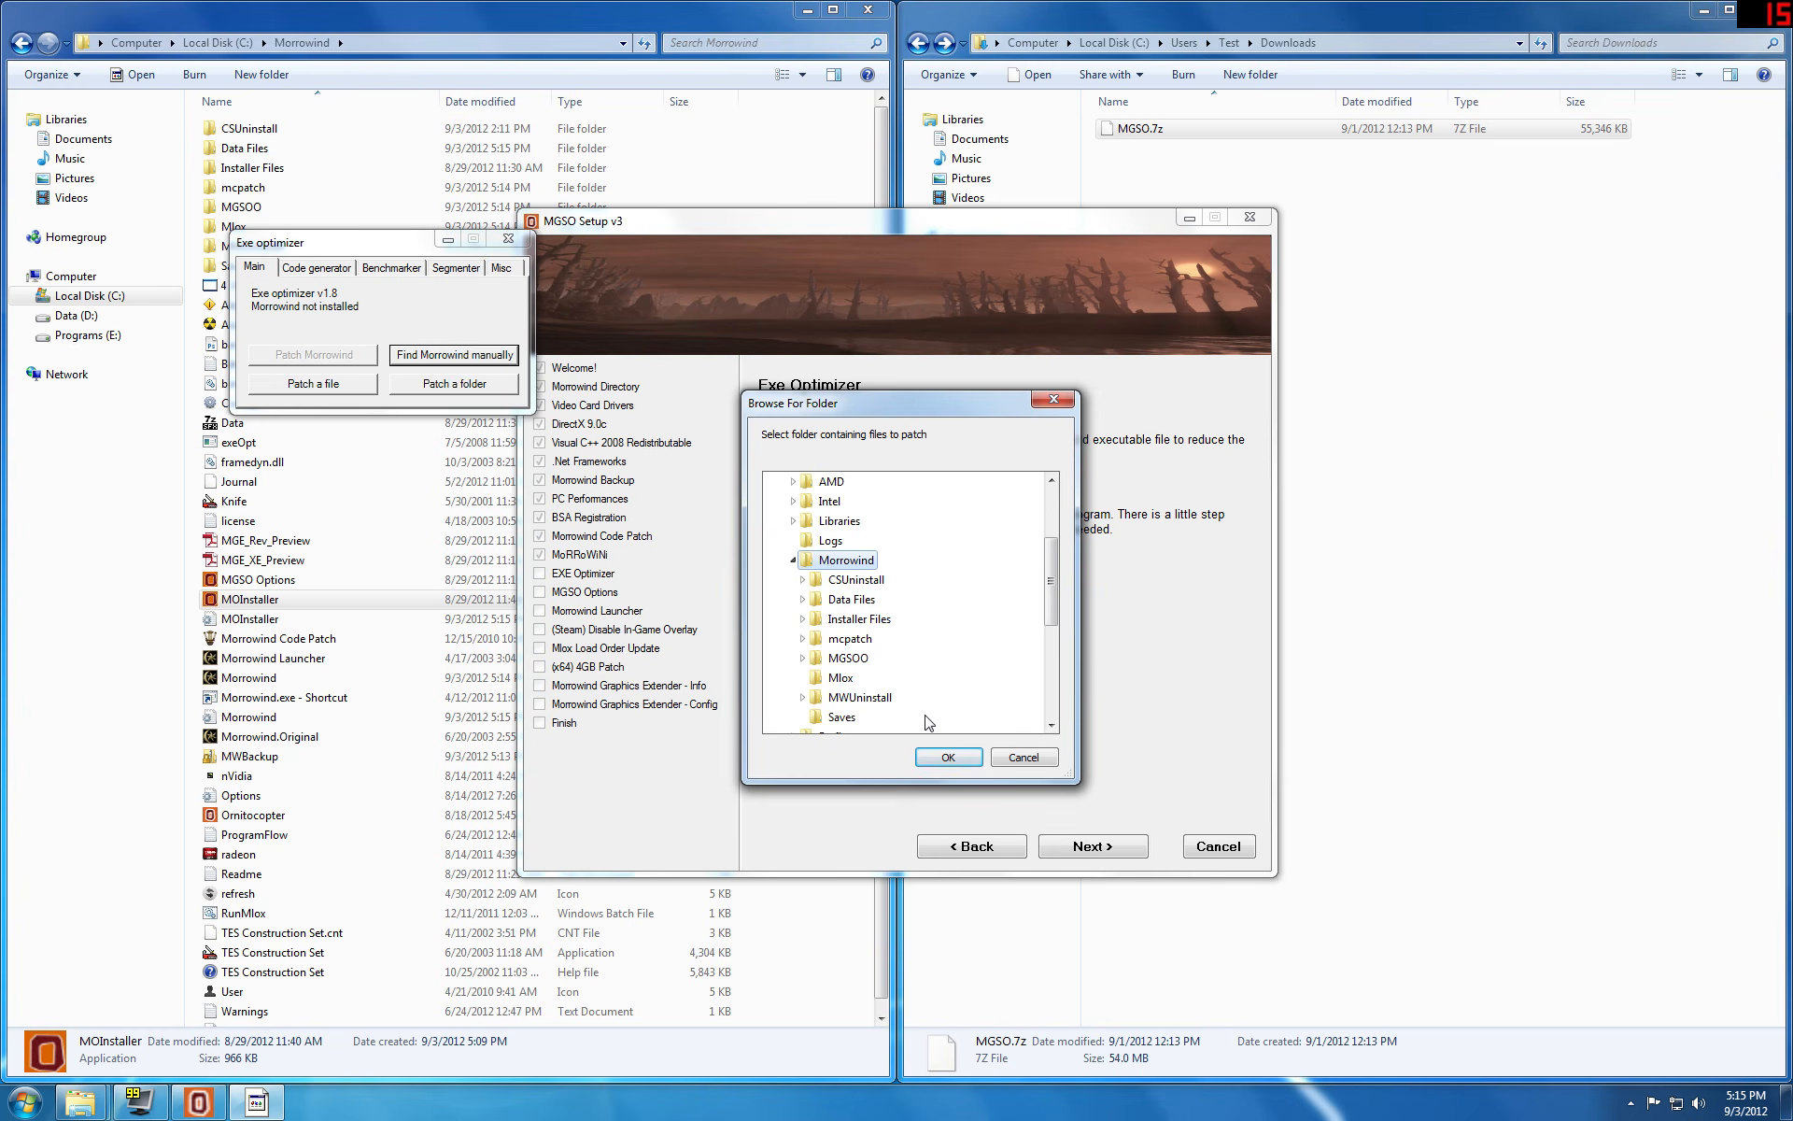
{"action": "left_click", "coordinate": [946, 759]}
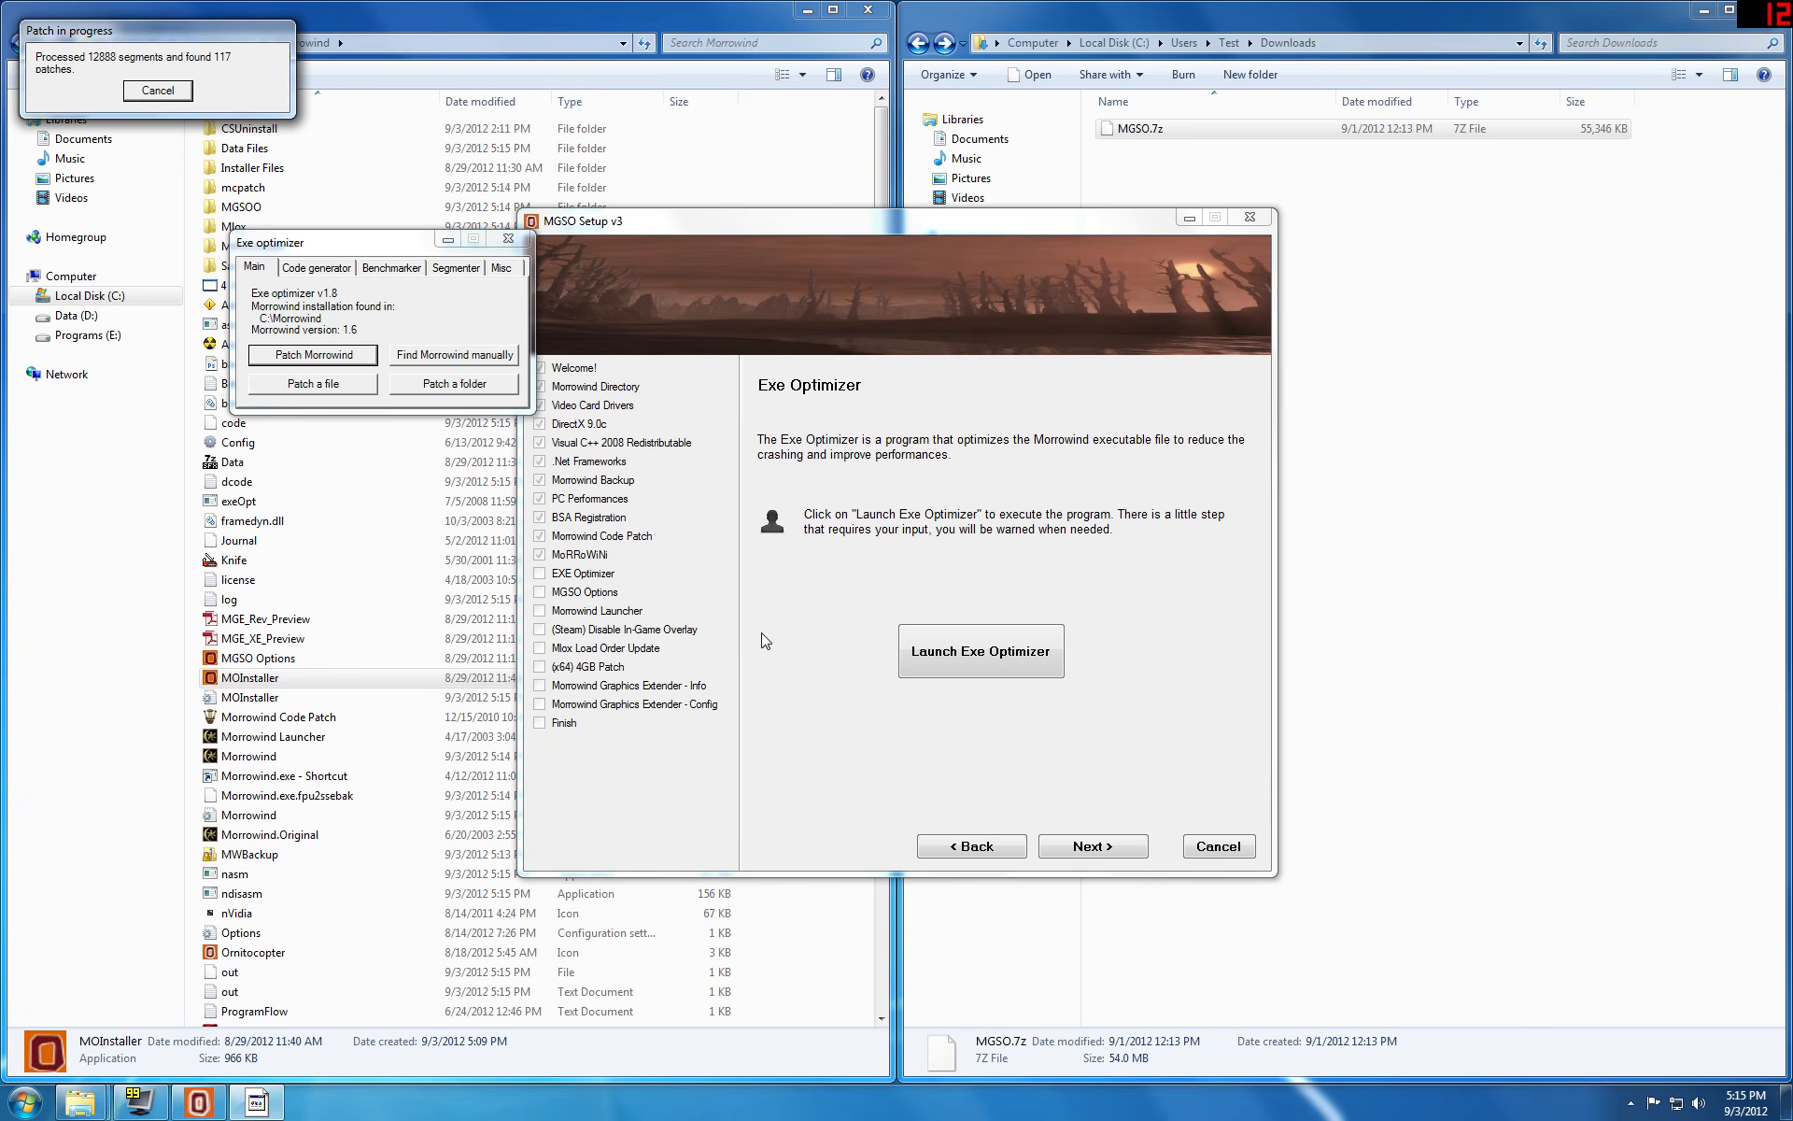
{"action": "key", "text": "Return"}
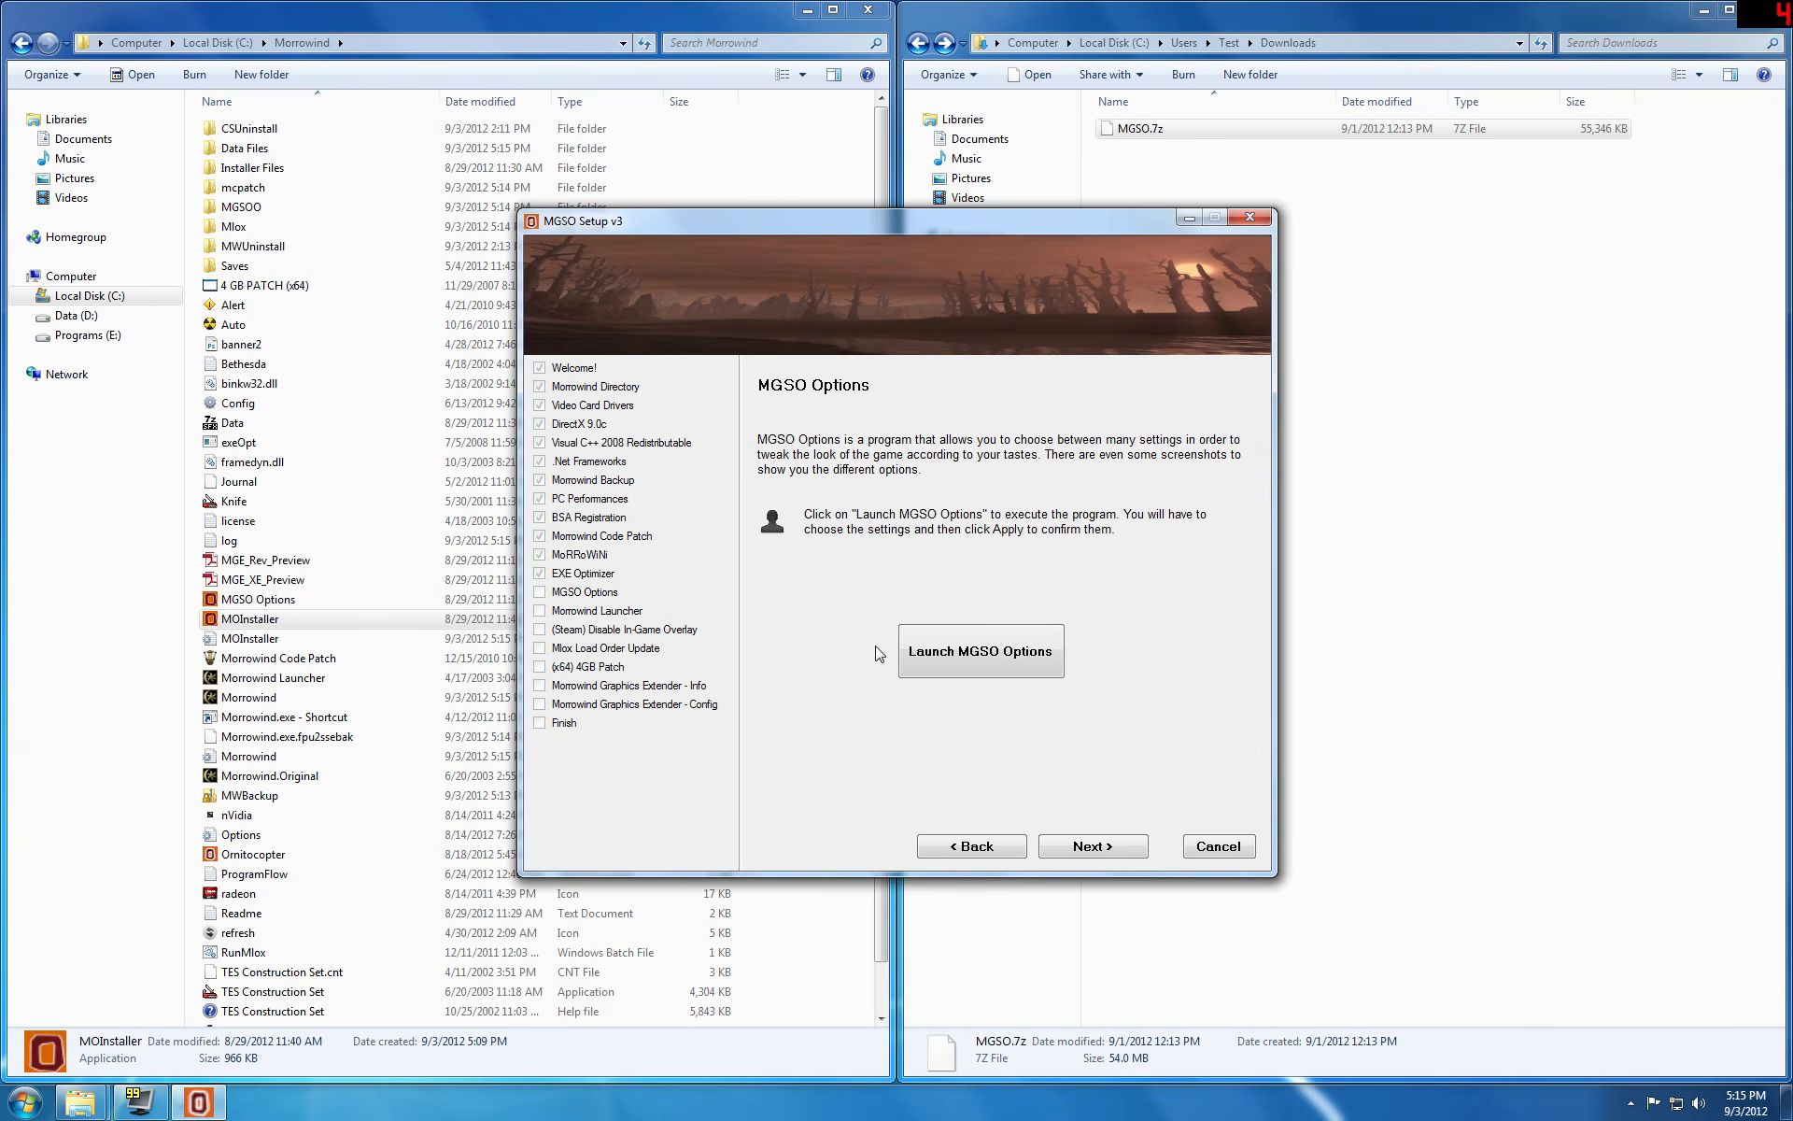
Step: Launch MGSO Options from the installer and dismiss its introductory notices to reach the settings
{"action": "left_click", "coordinate": [946, 660]}
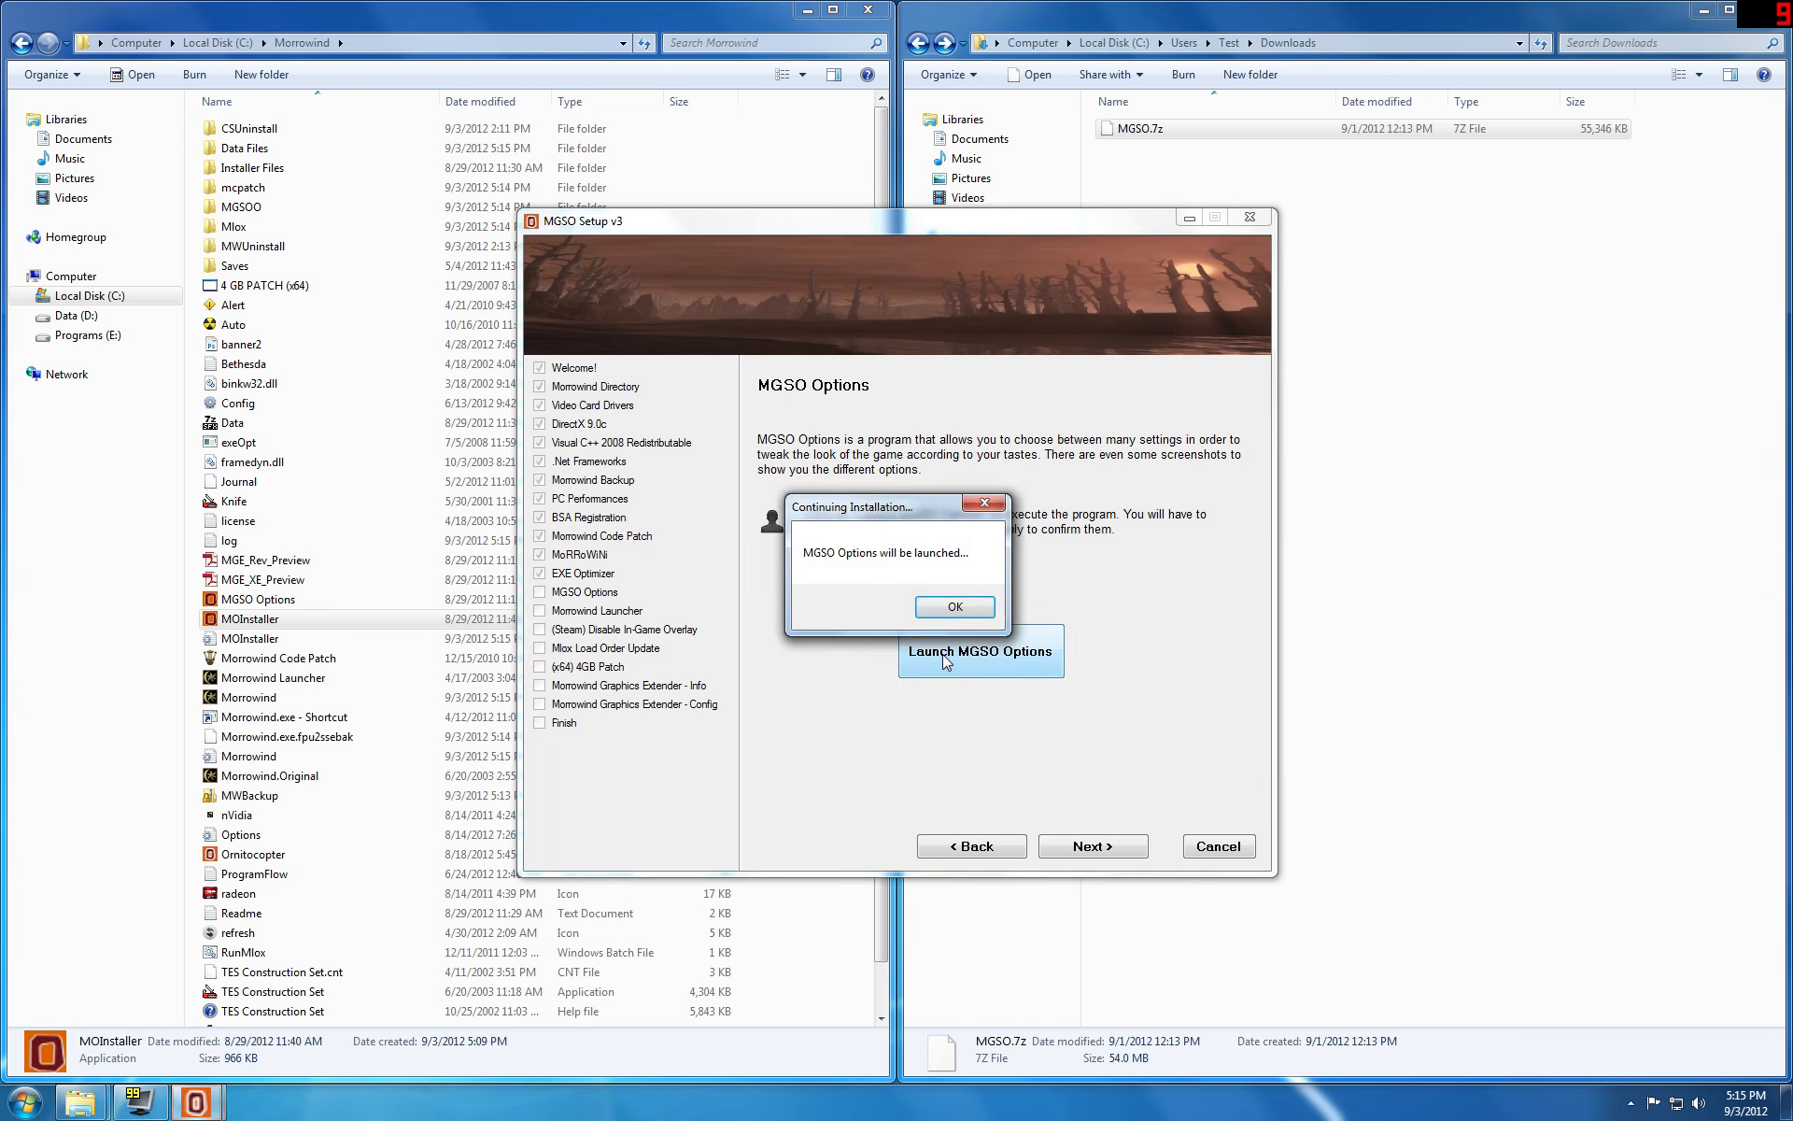
{"action": "left_click", "coordinate": [951, 620]}
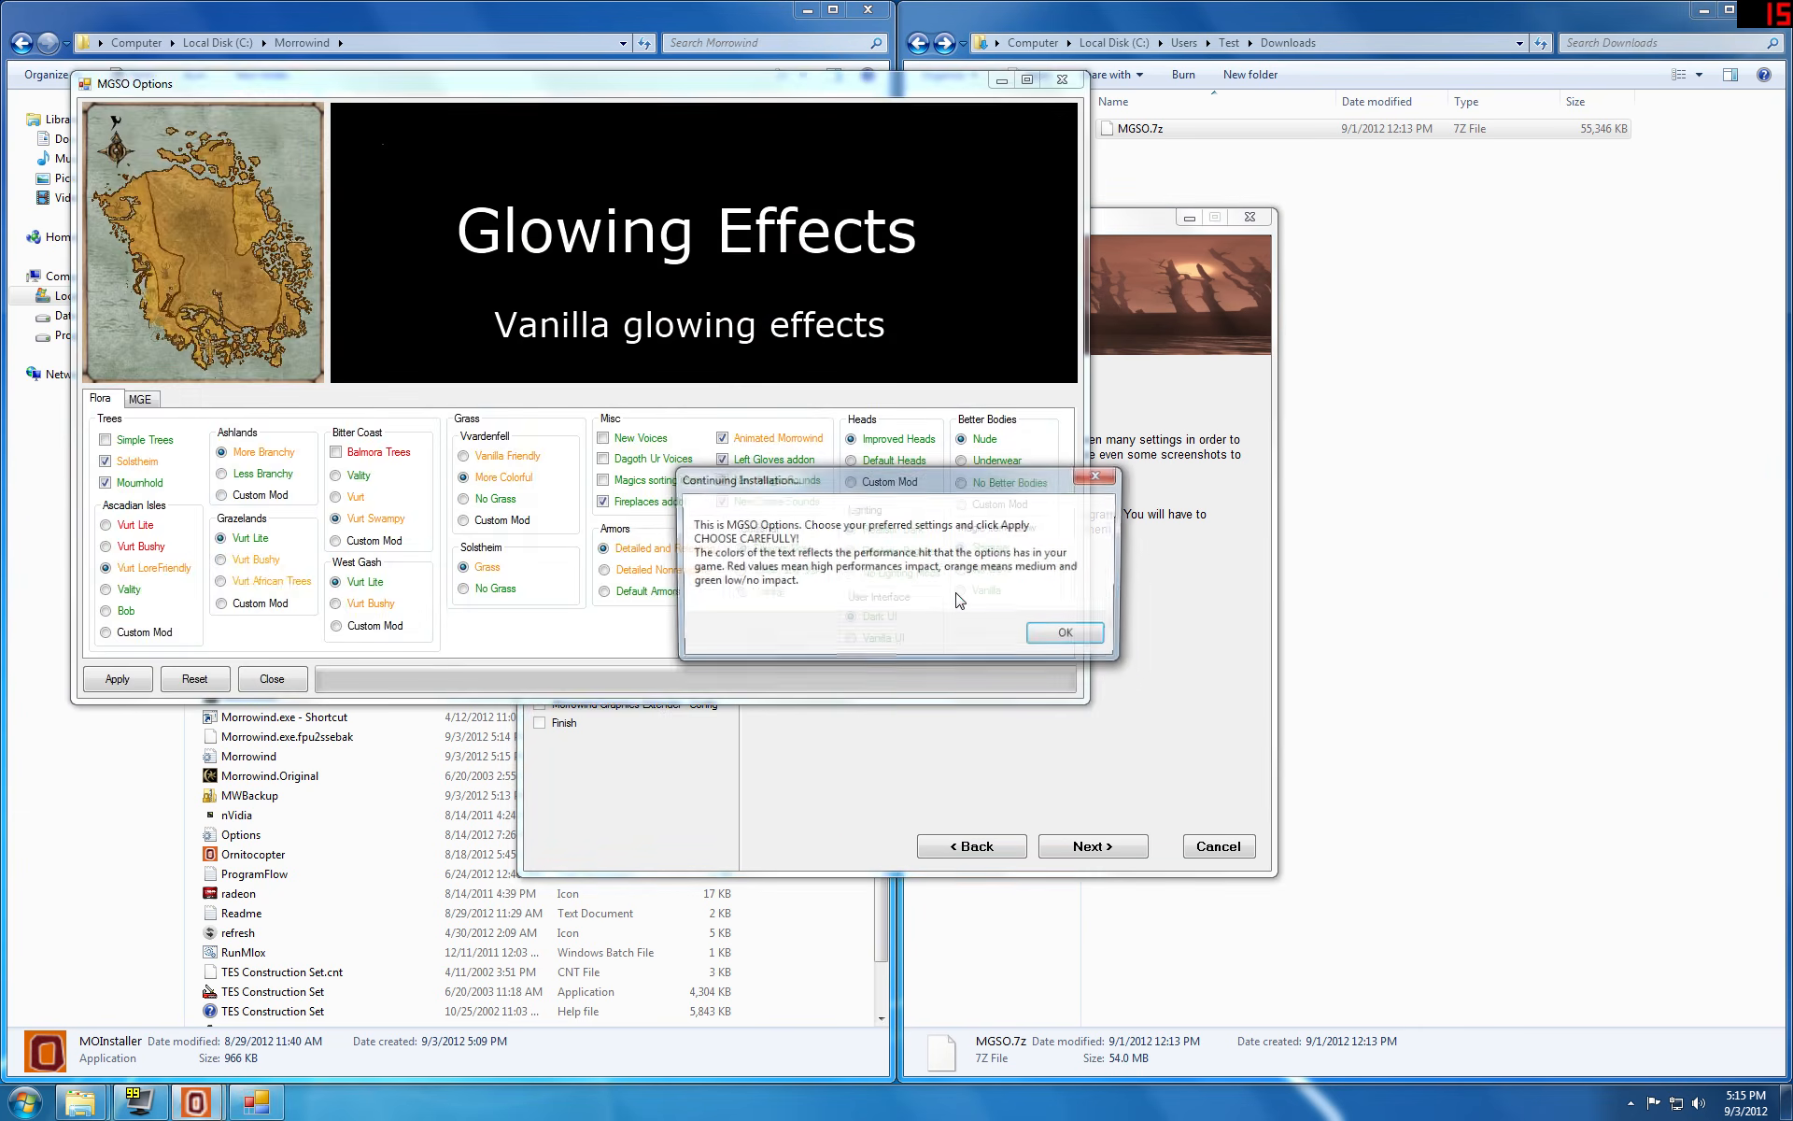
{"action": "left_click", "coordinate": [1051, 635]}
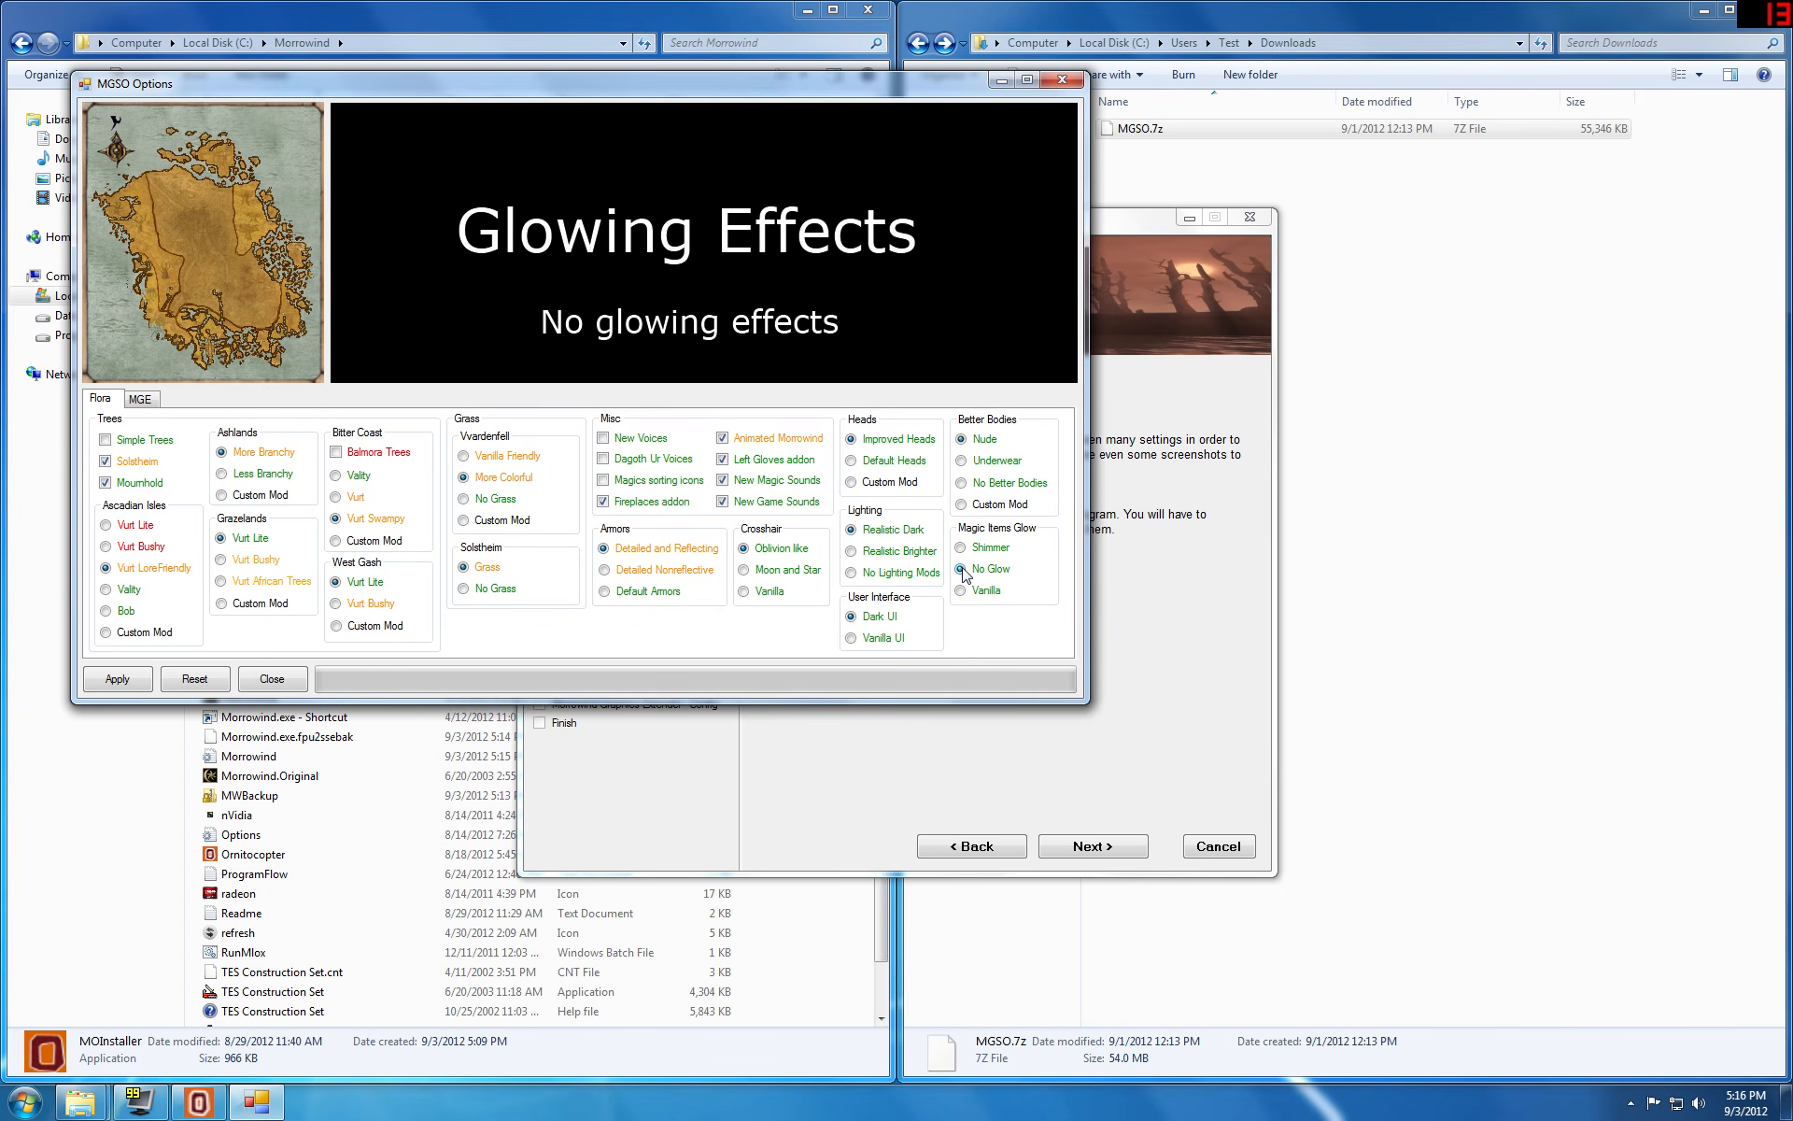
Step: Review the MGE version choices, keep MGE XE selected and apply the MGSO options, dismissing the completion notice
{"action": "left_click", "coordinate": [141, 400]}
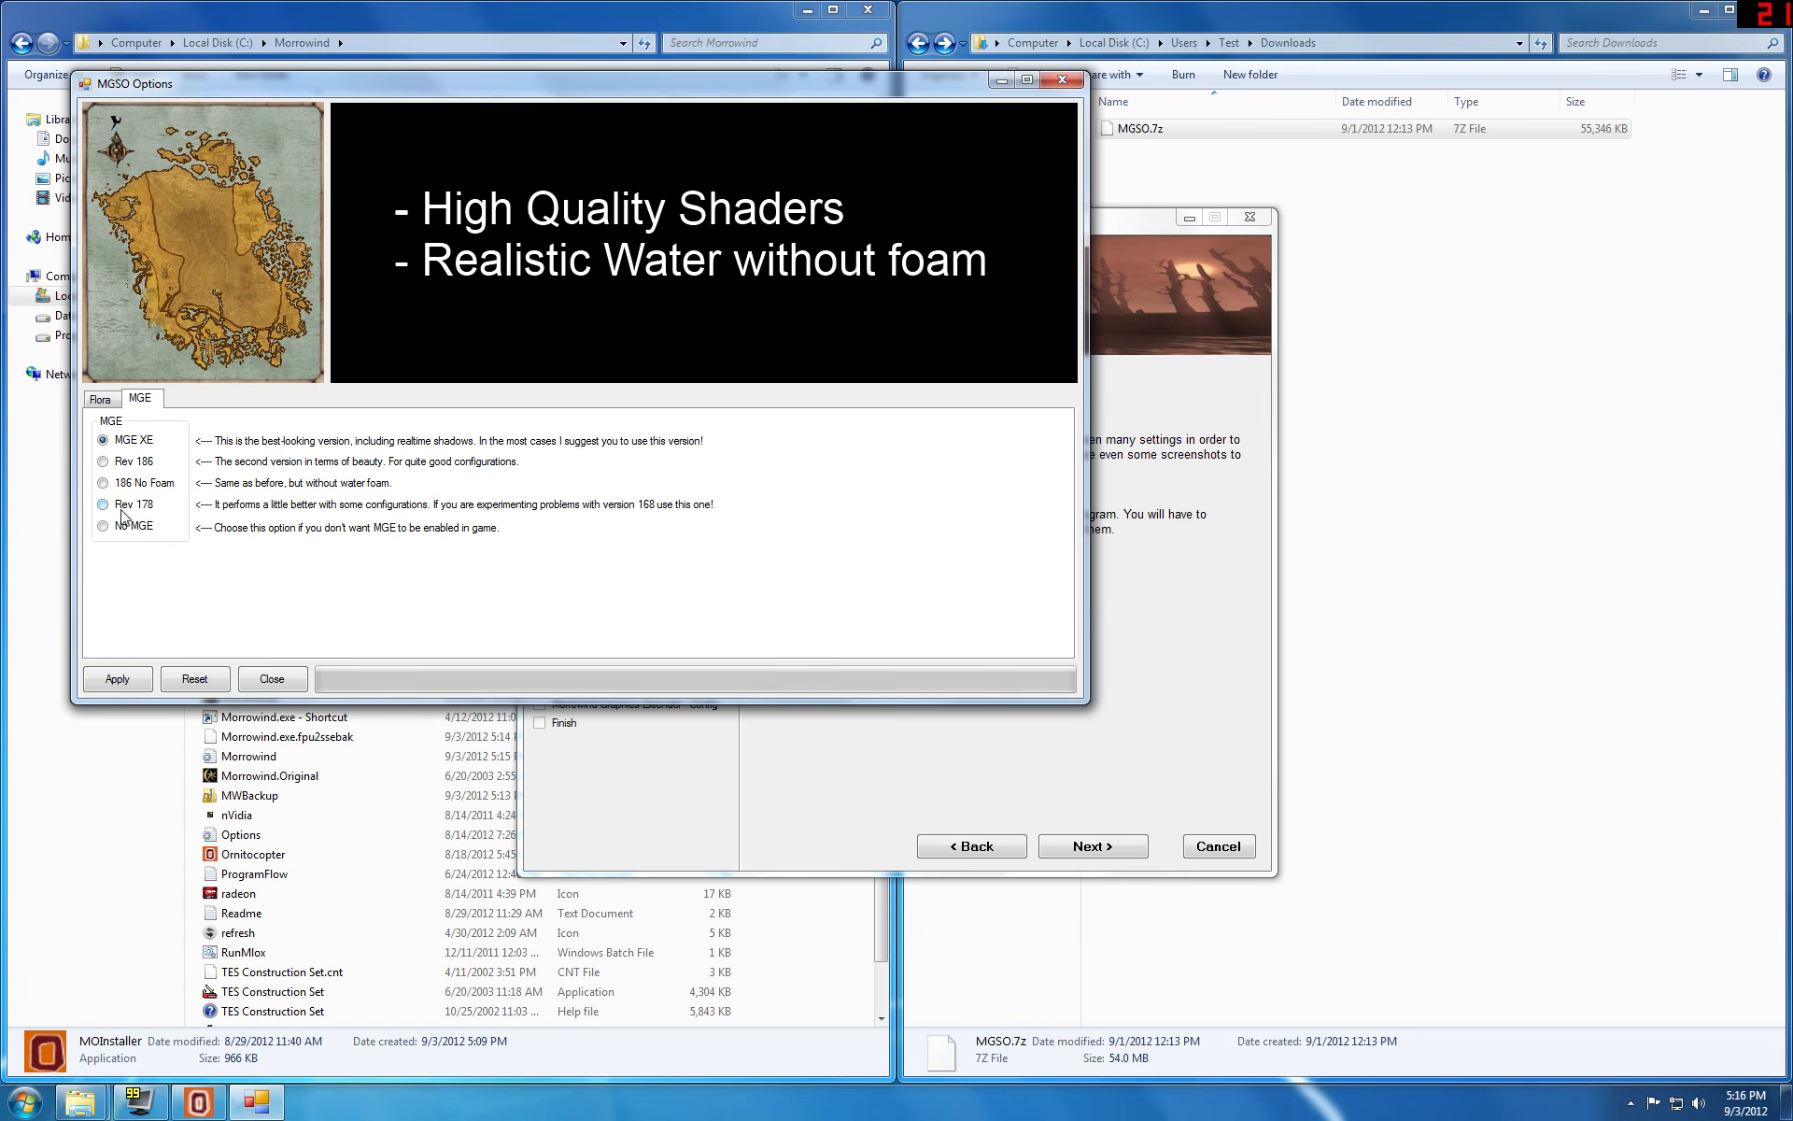
{"action": "left_click", "coordinate": [128, 682]}
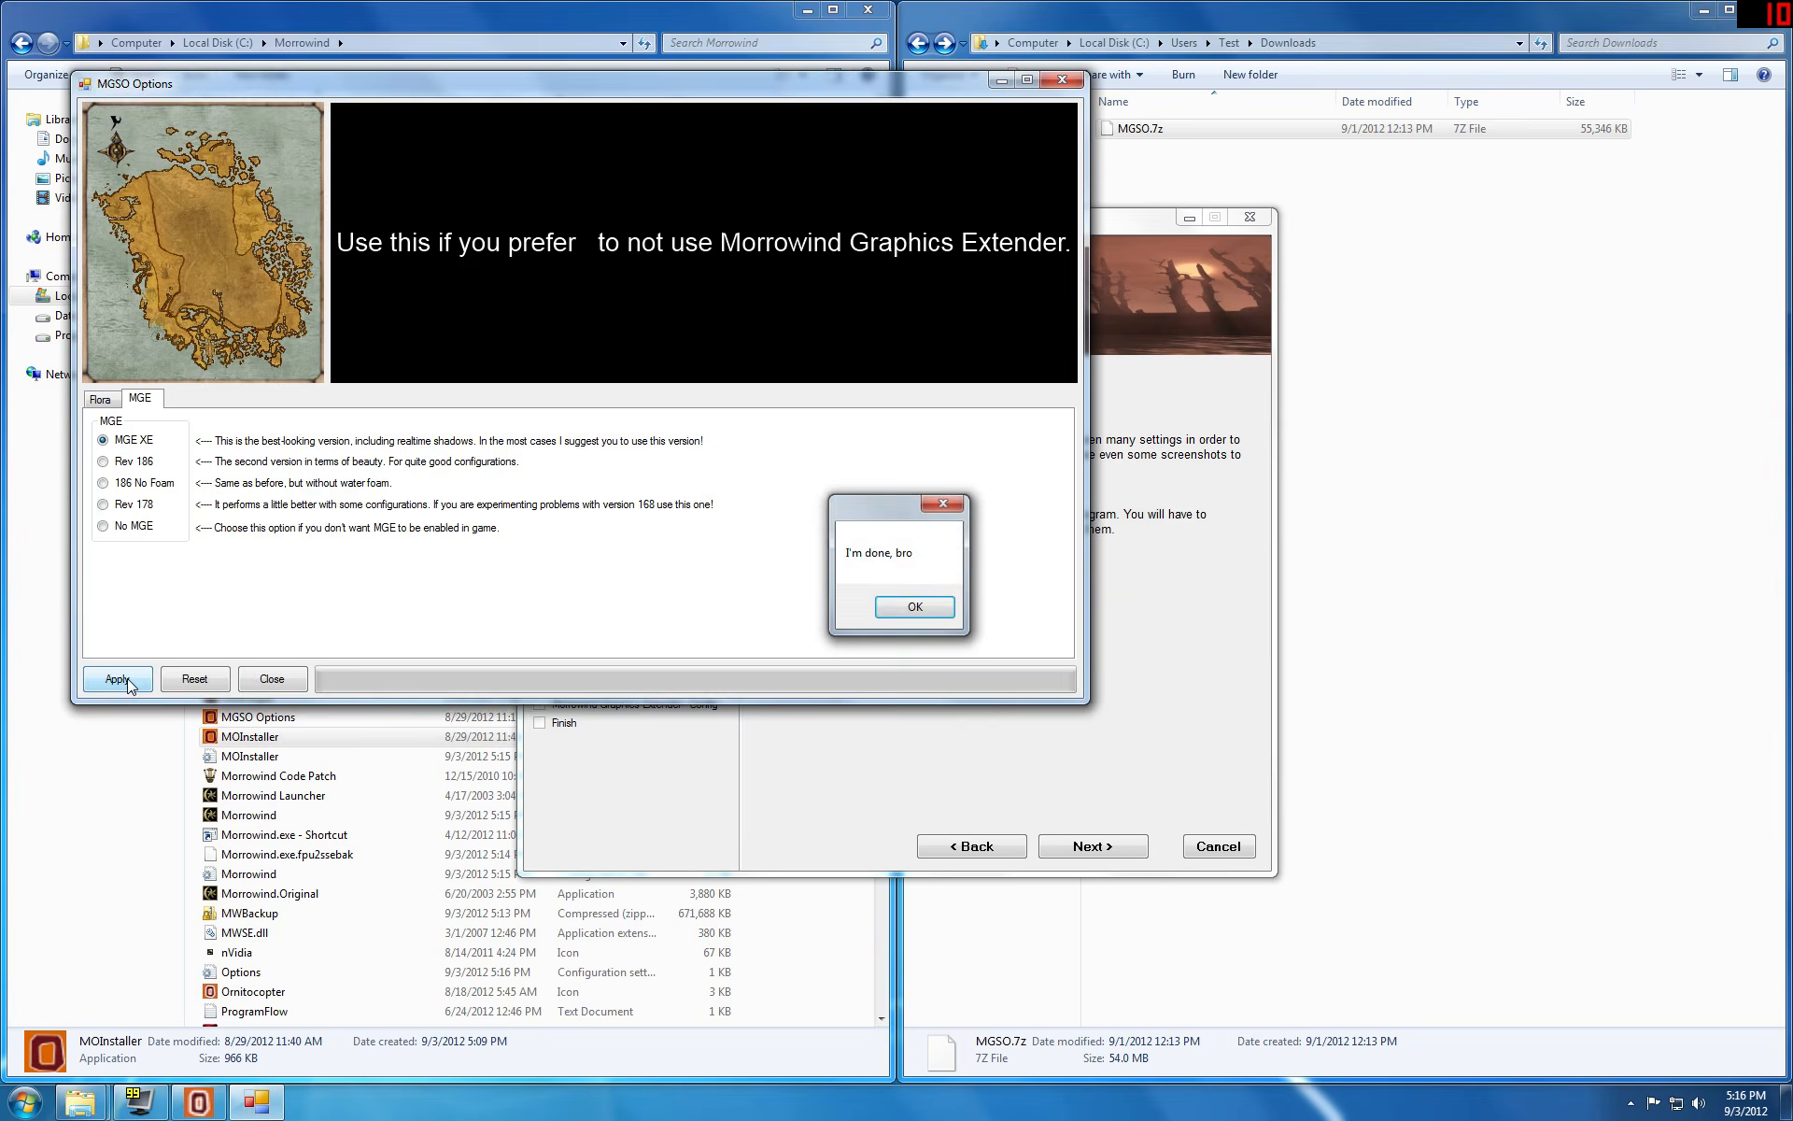
{"action": "key", "text": "Return"}
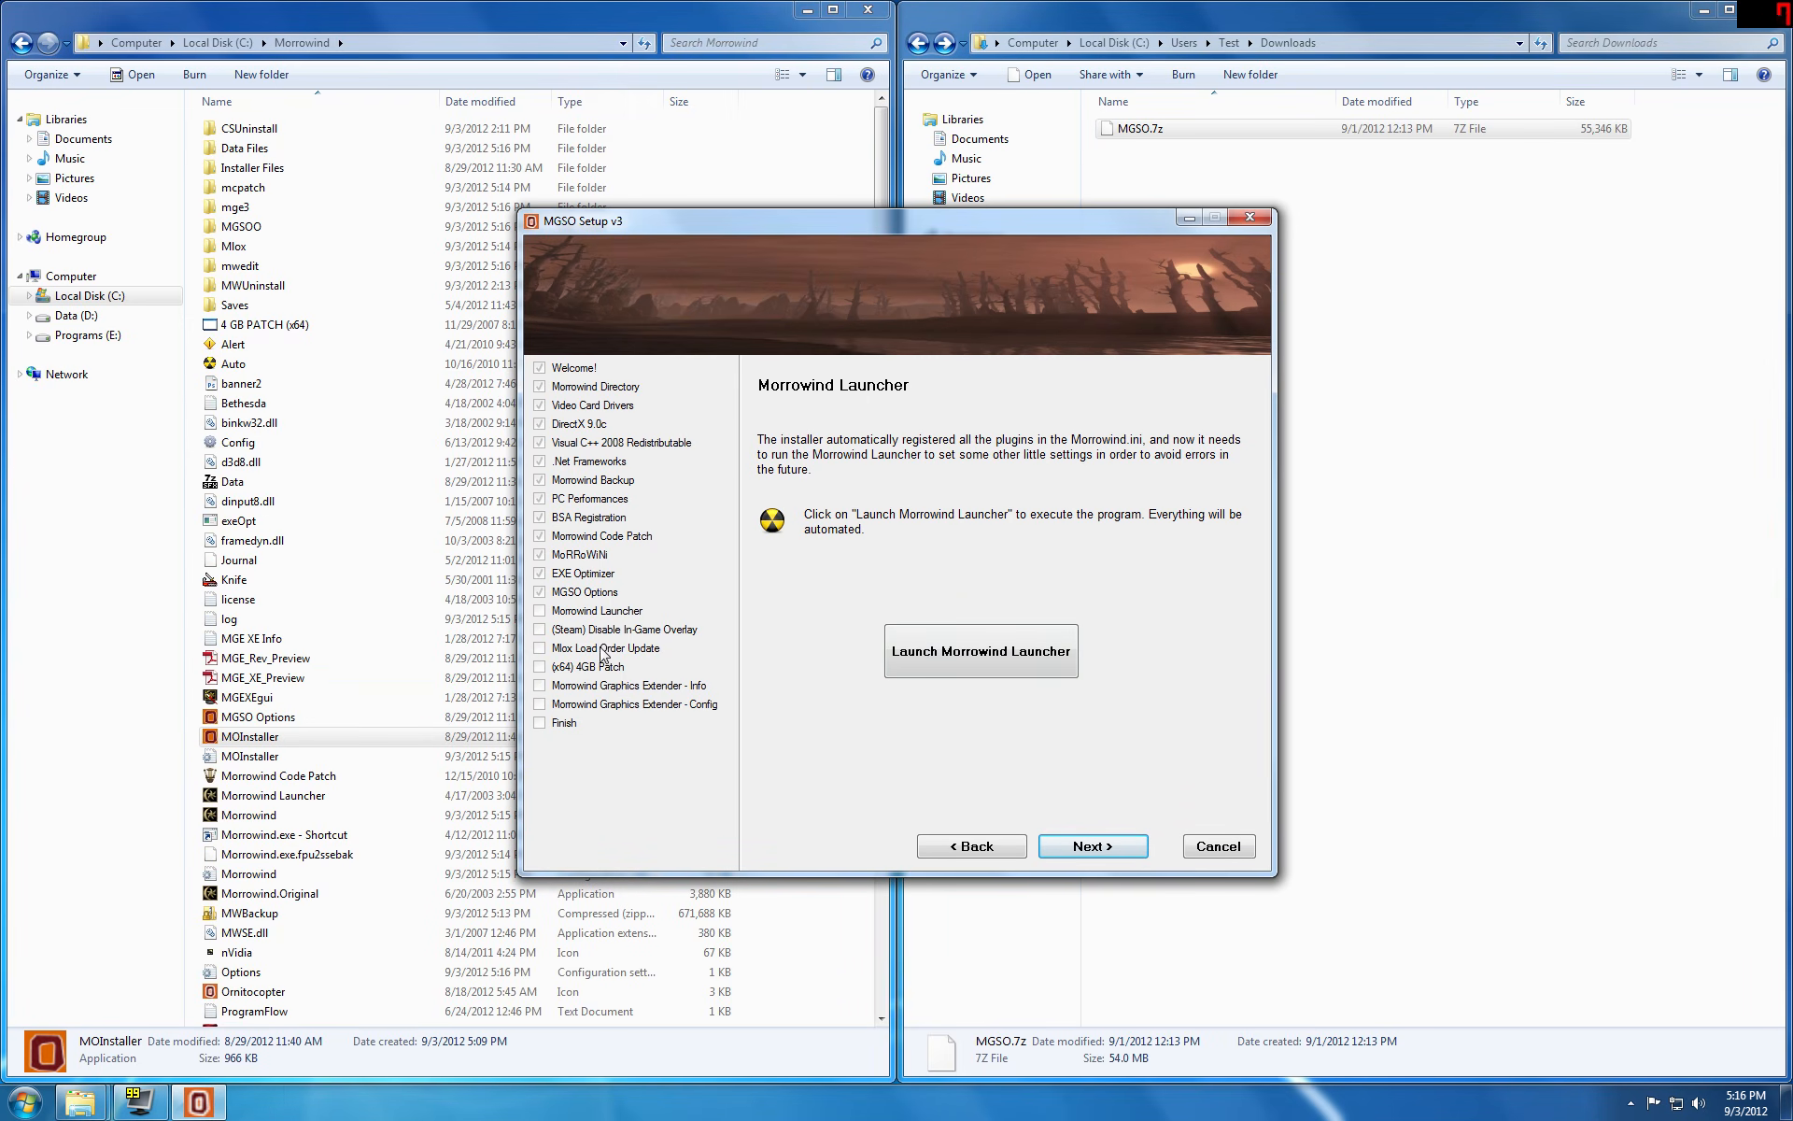
Step: Launch the Morrowind Launcher from the installer and set the game's display resolution to 800 x 600
{"action": "left_click", "coordinate": [950, 639]}
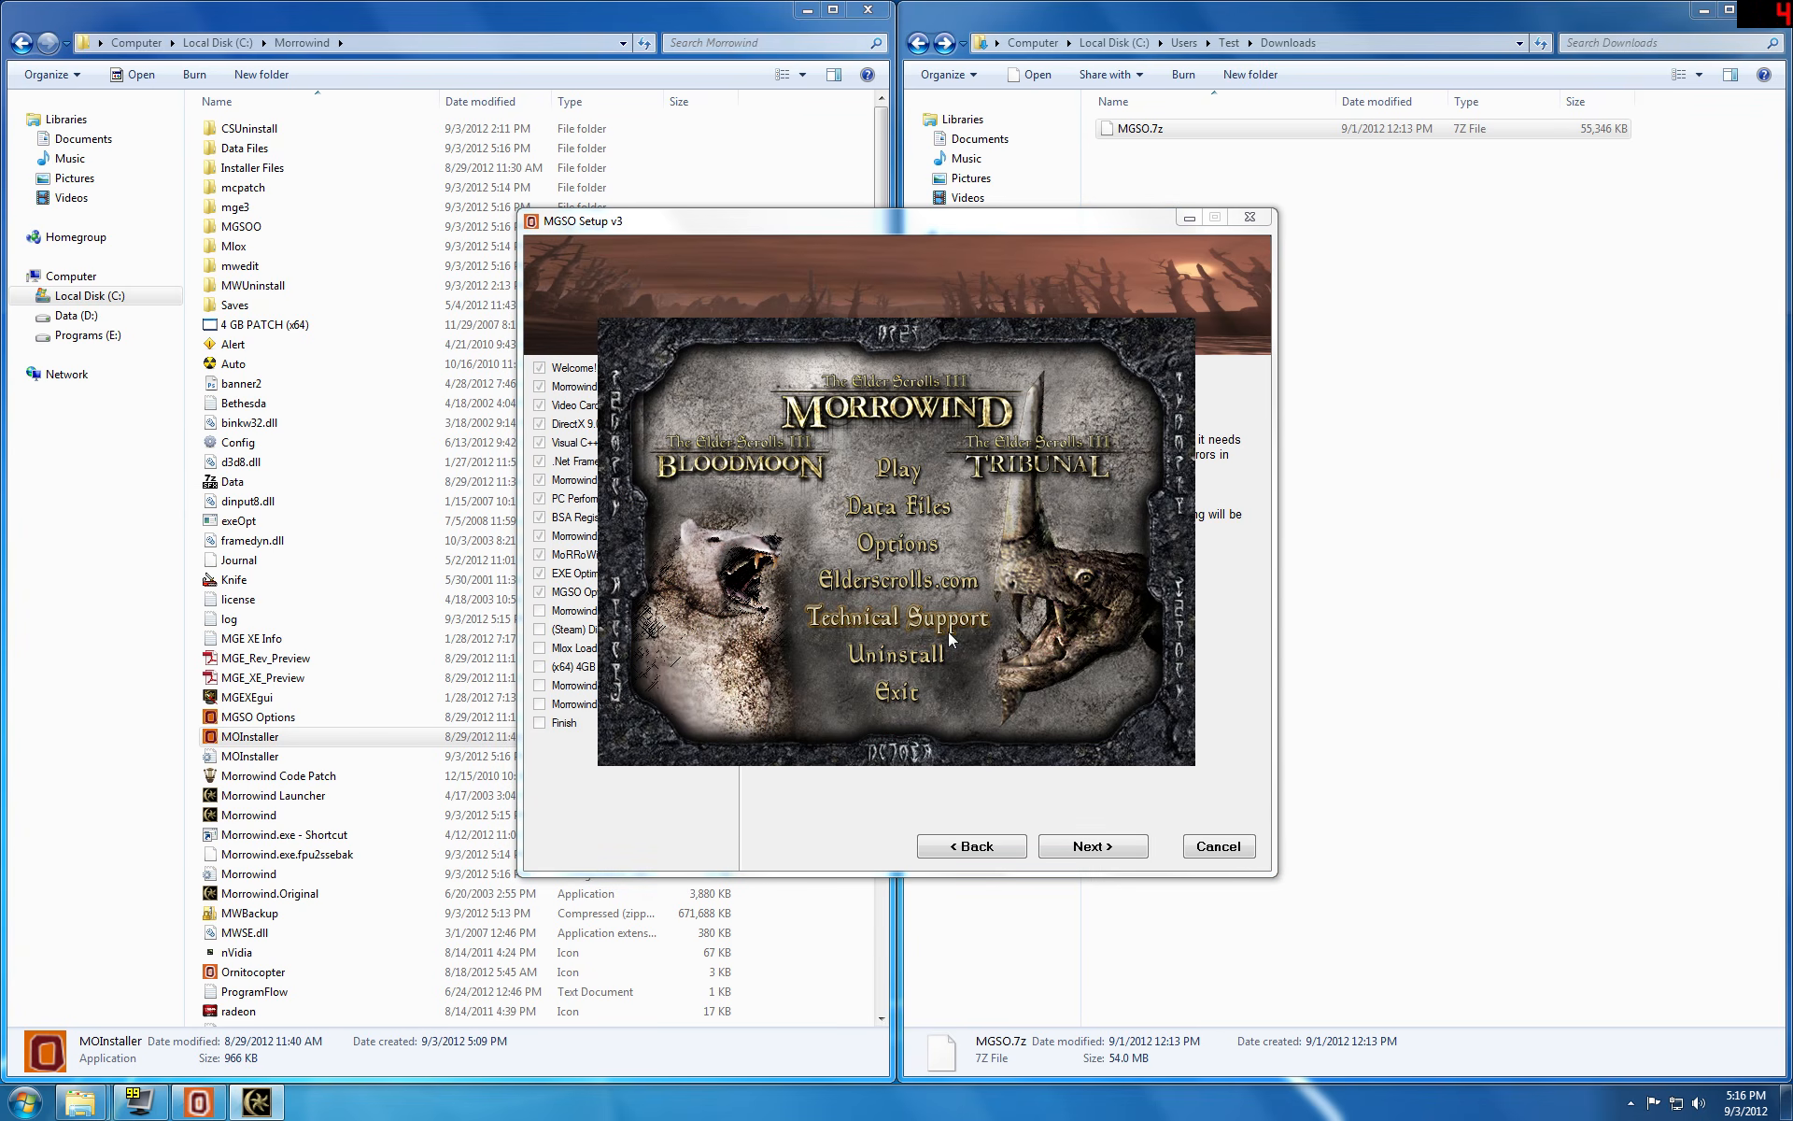
{"action": "left_click", "coordinate": [895, 536]}
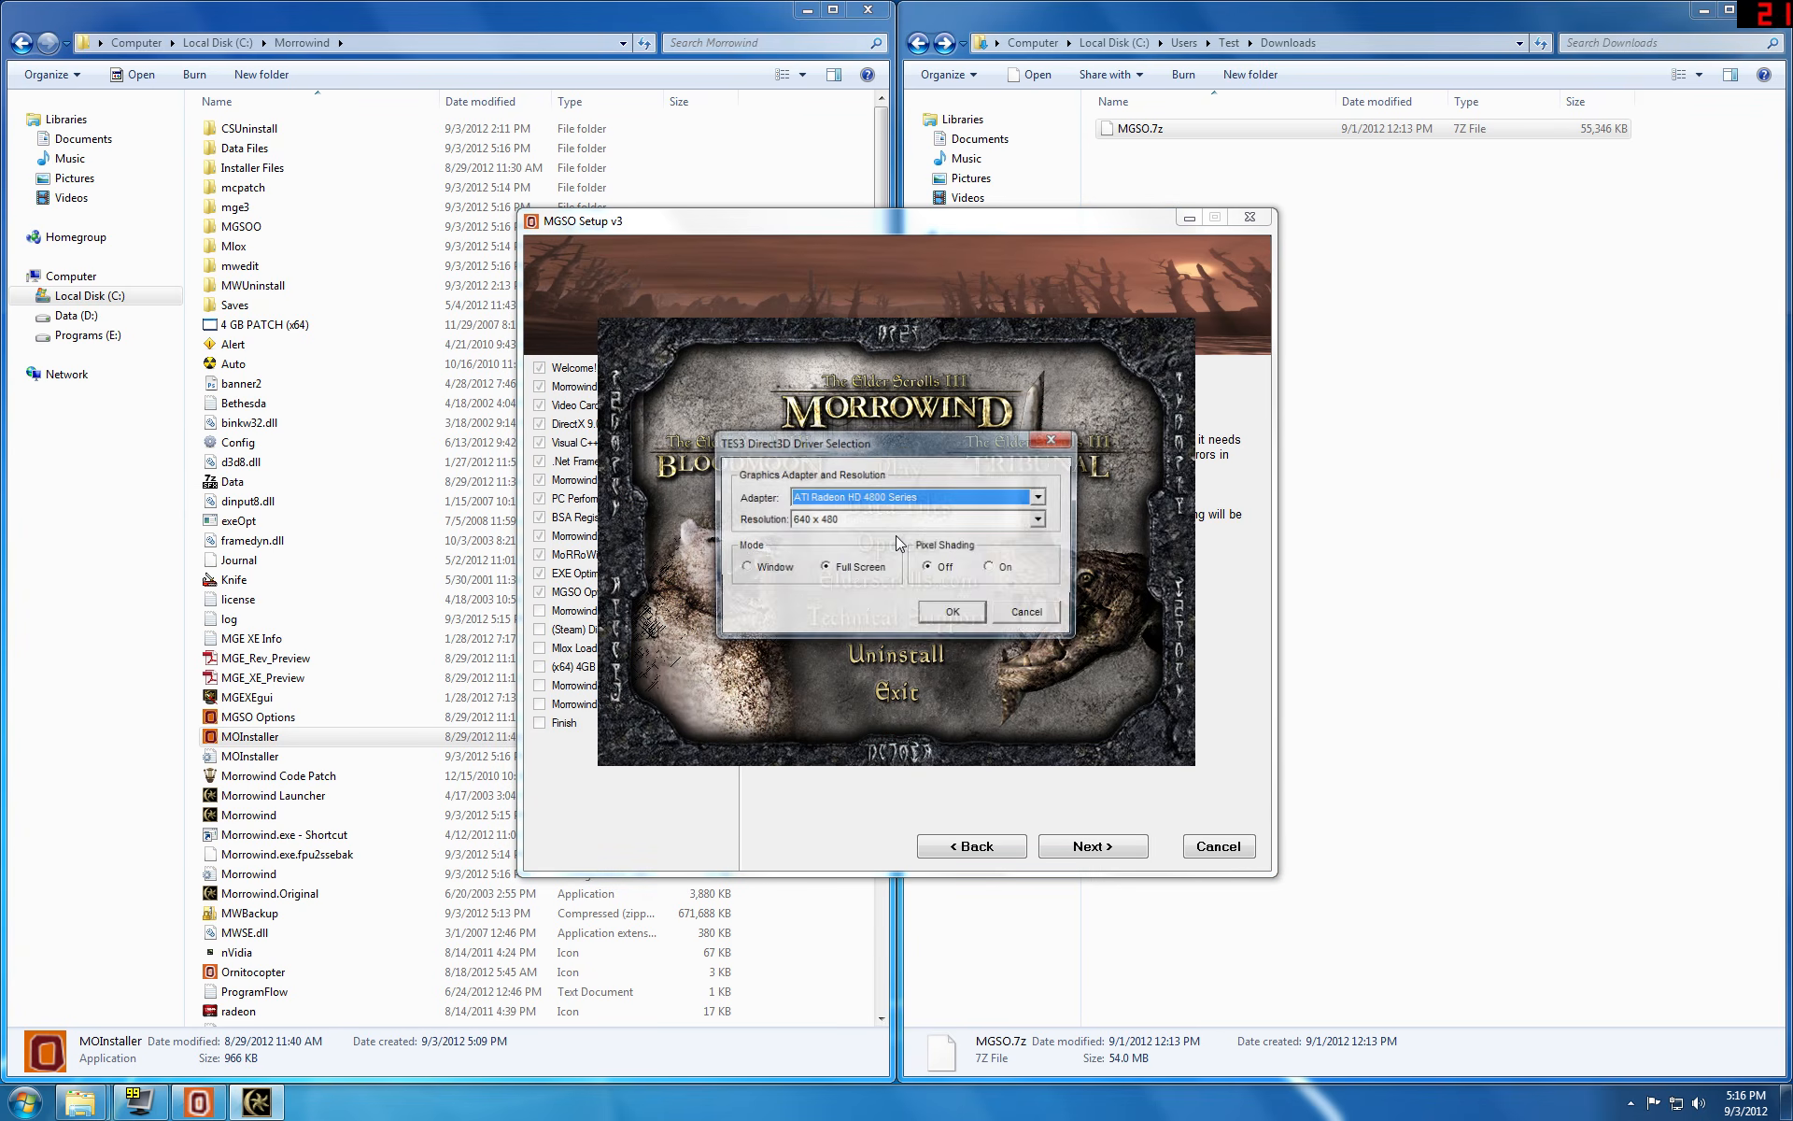
{"action": "key", "text": "Tab"}
{"action": "key", "text": "alt+Down"}
{"action": "key", "text": "Down"}
{"action": "key", "text": "Return"}
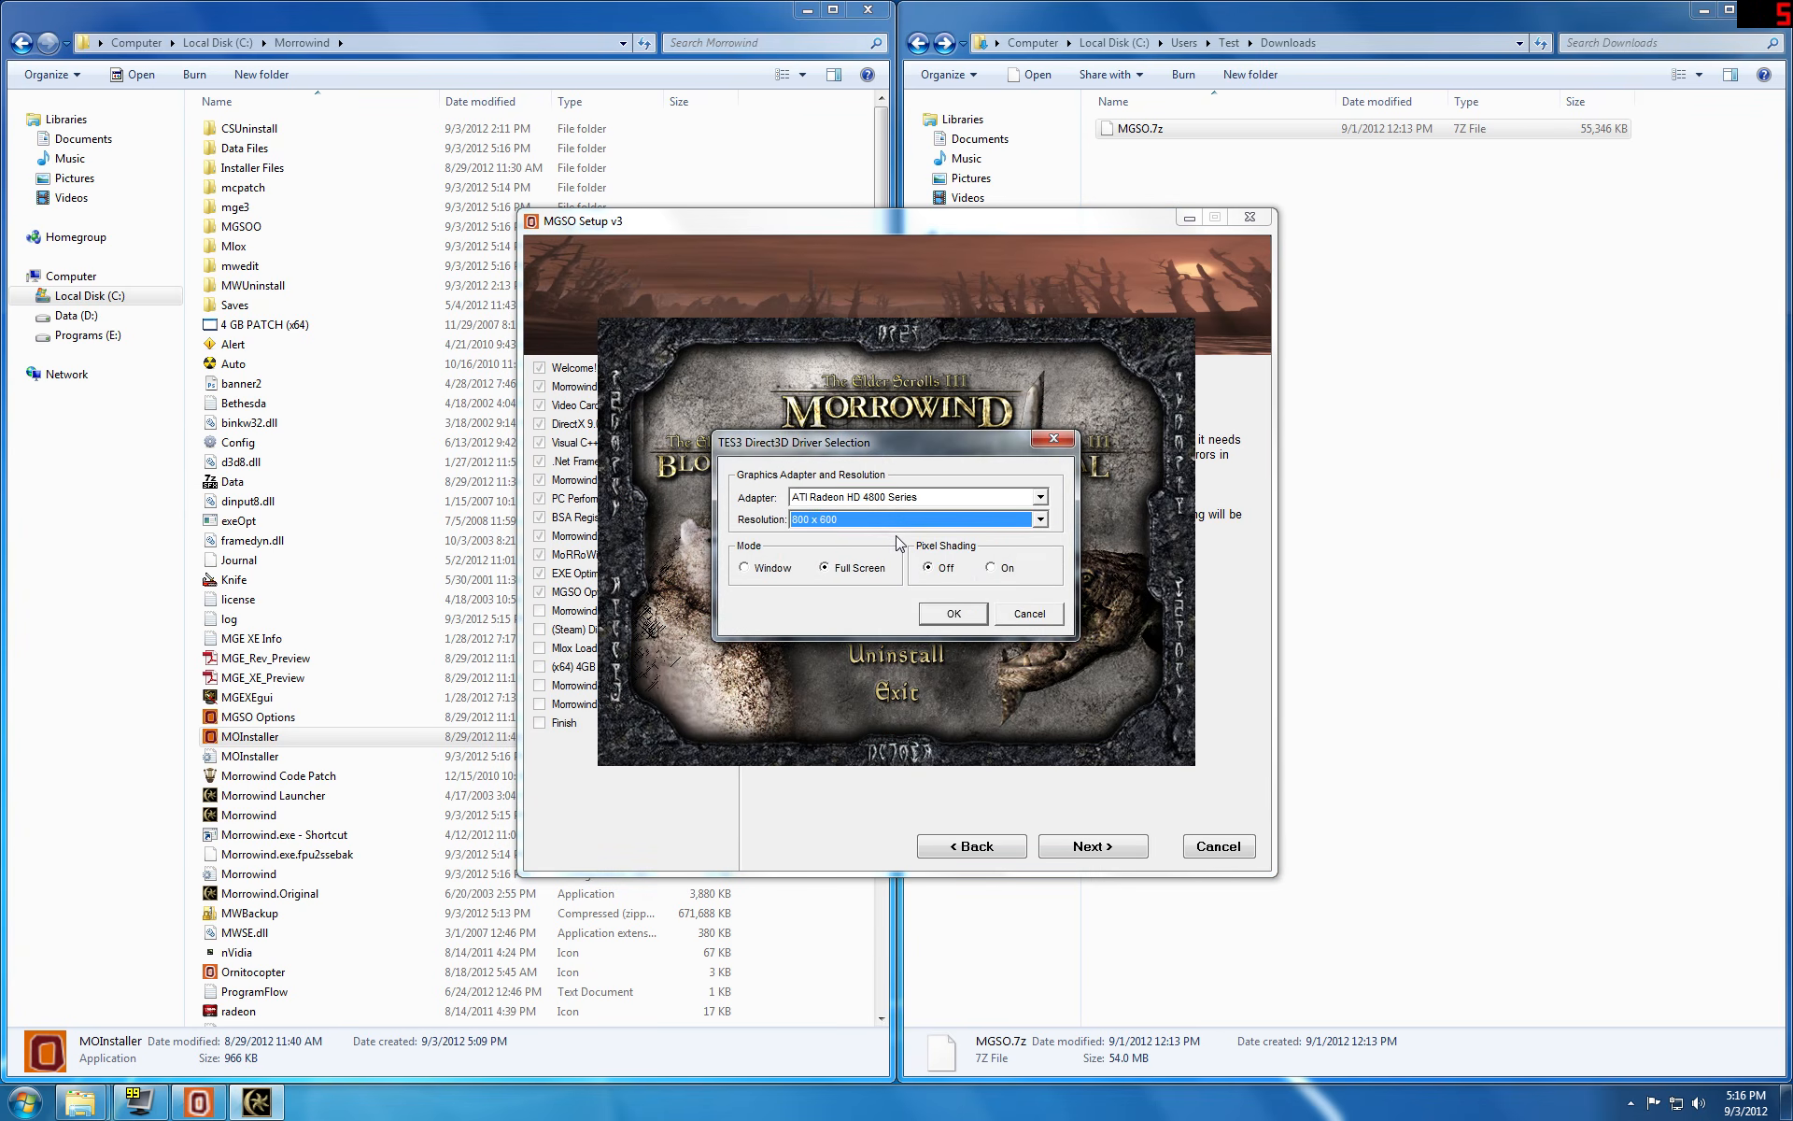
{"action": "key", "text": "Return"}
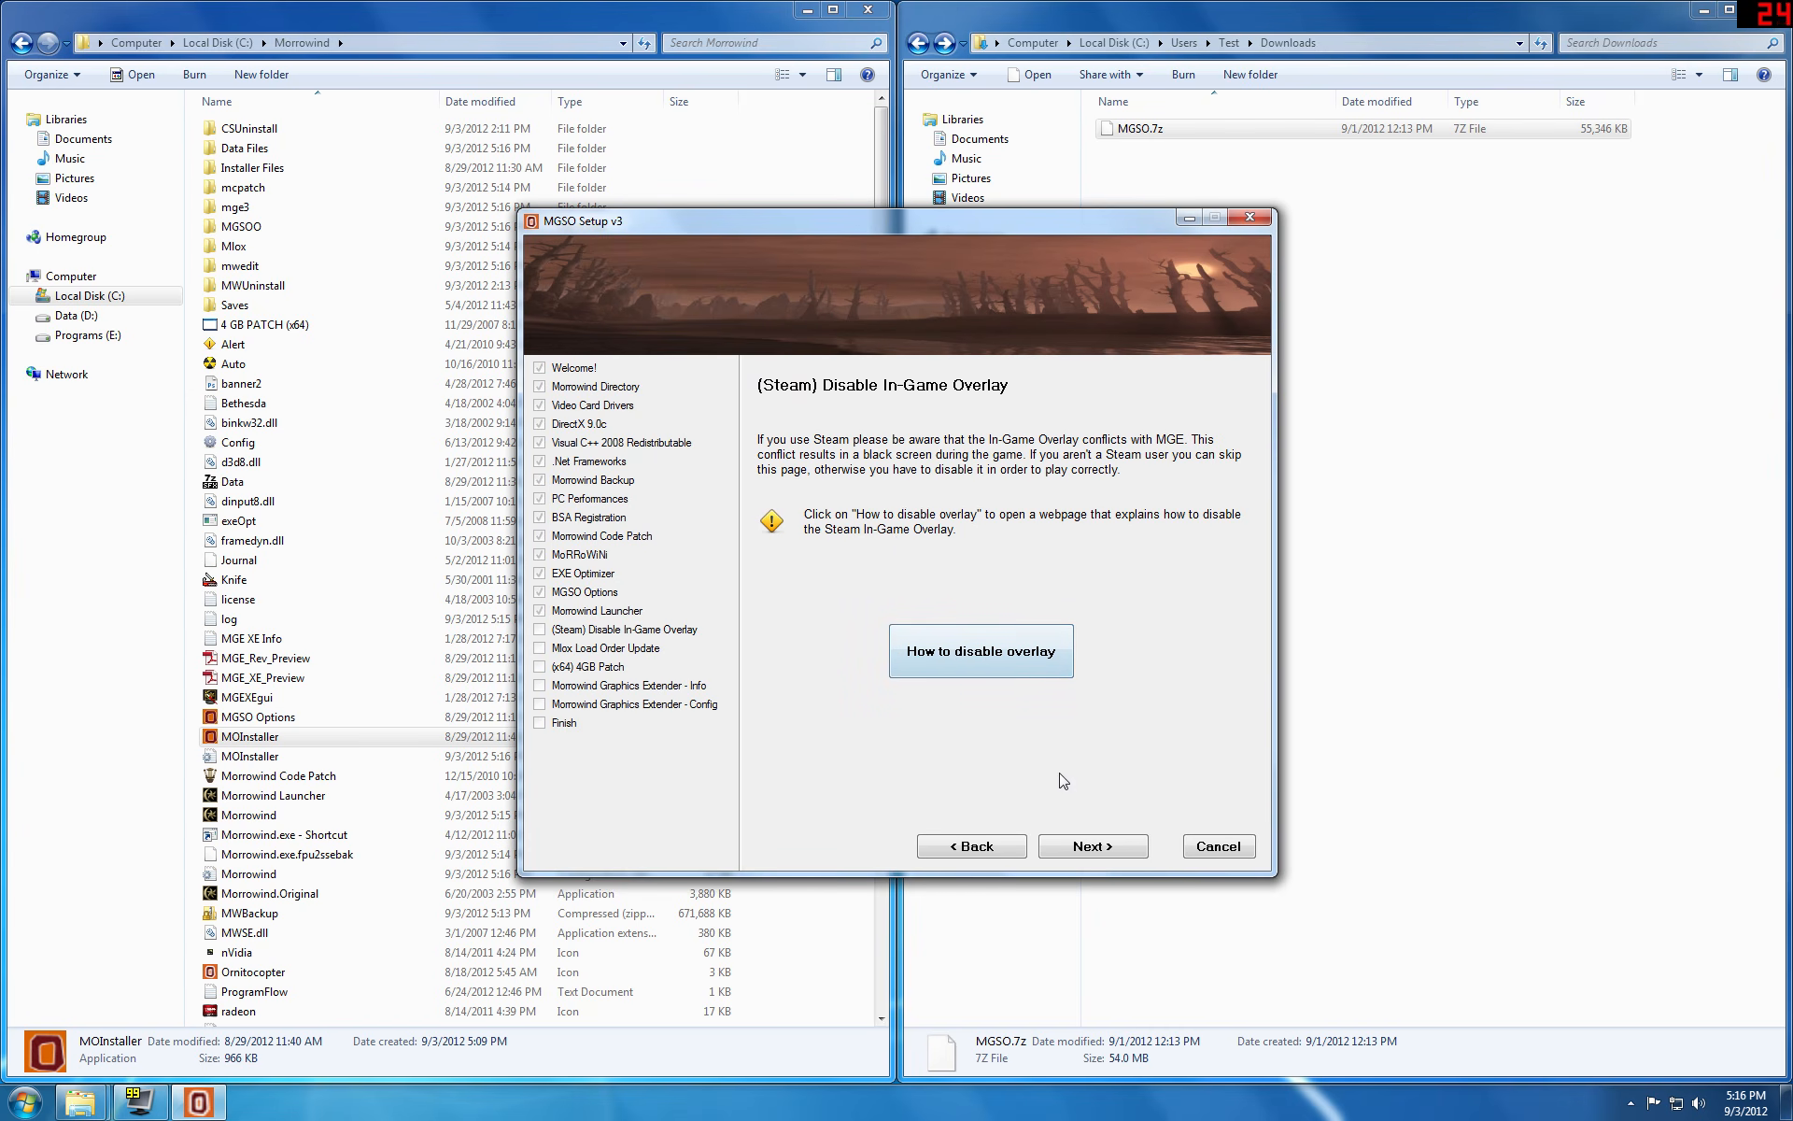
Step: Switch to Steam and disable the in-game overlay in its settings
{"action": "left_click", "coordinate": [1069, 847]}
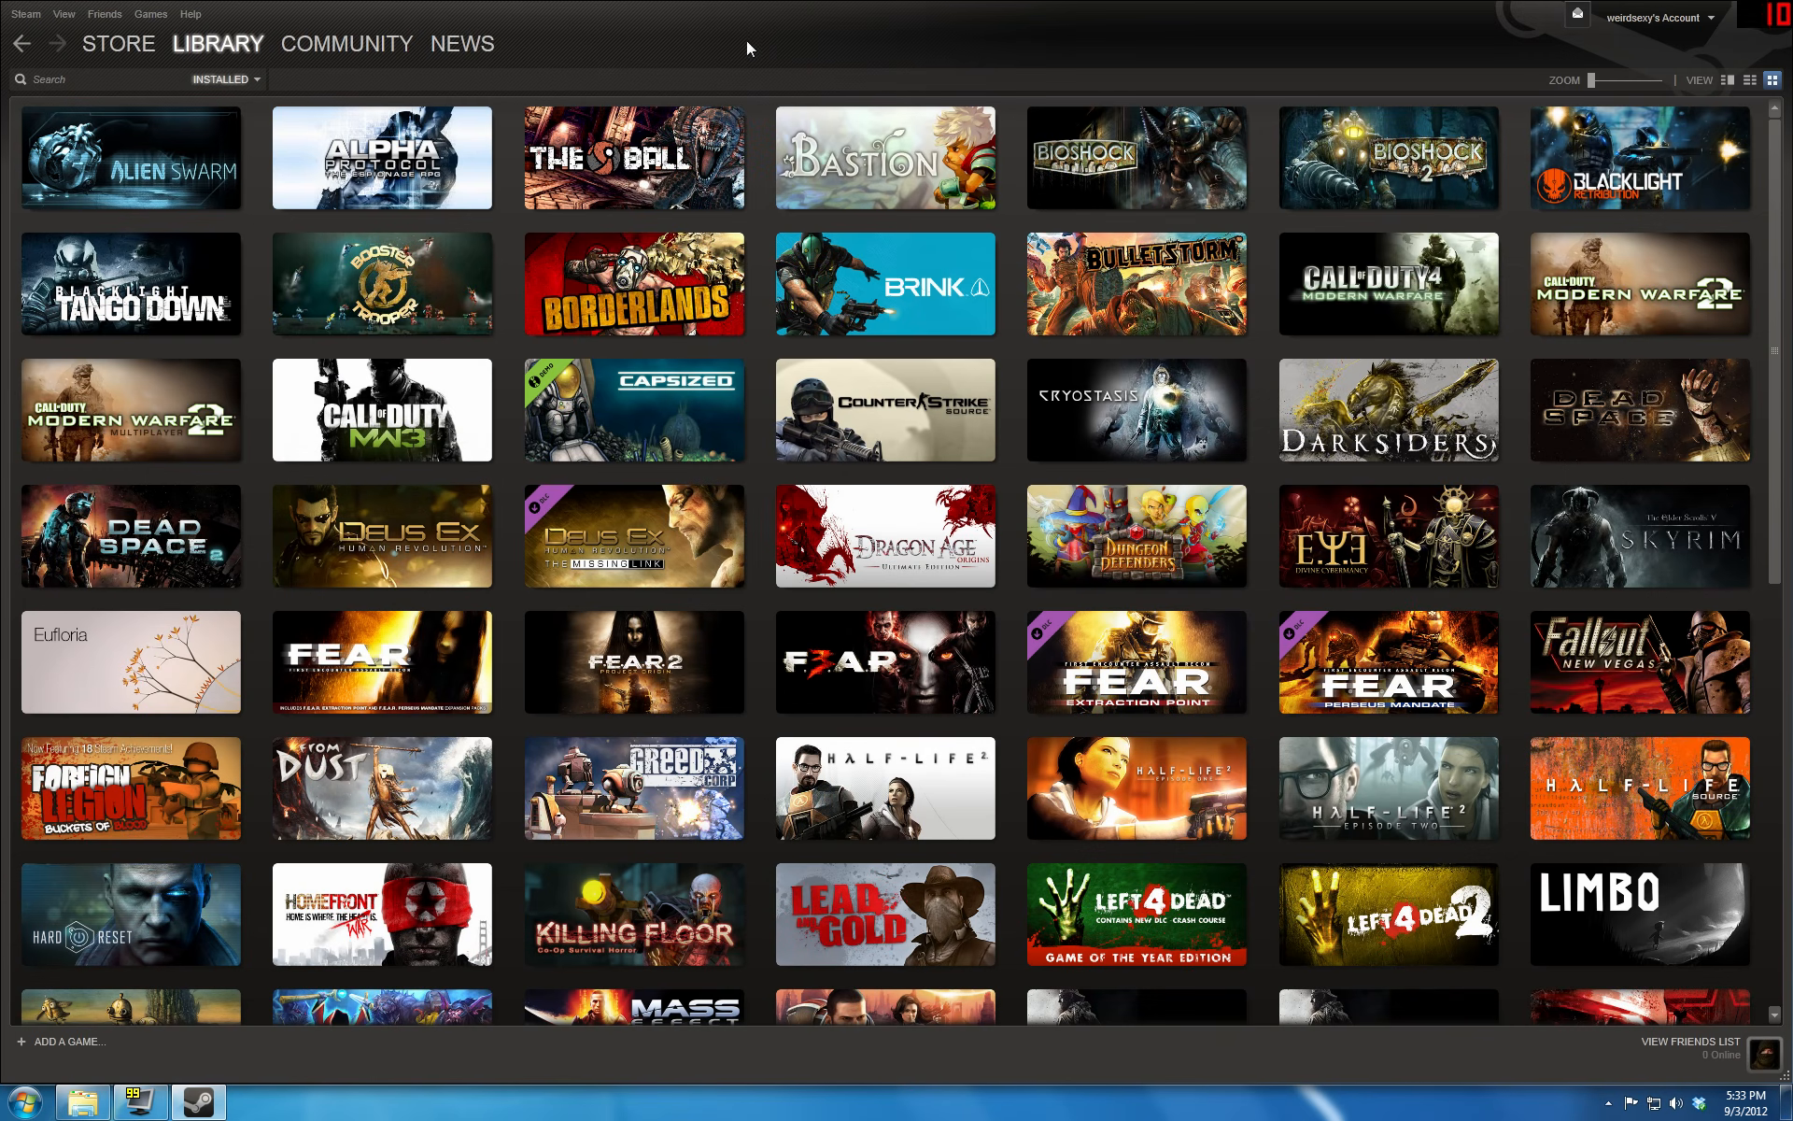
{"action": "left_click", "coordinate": [22, 15]}
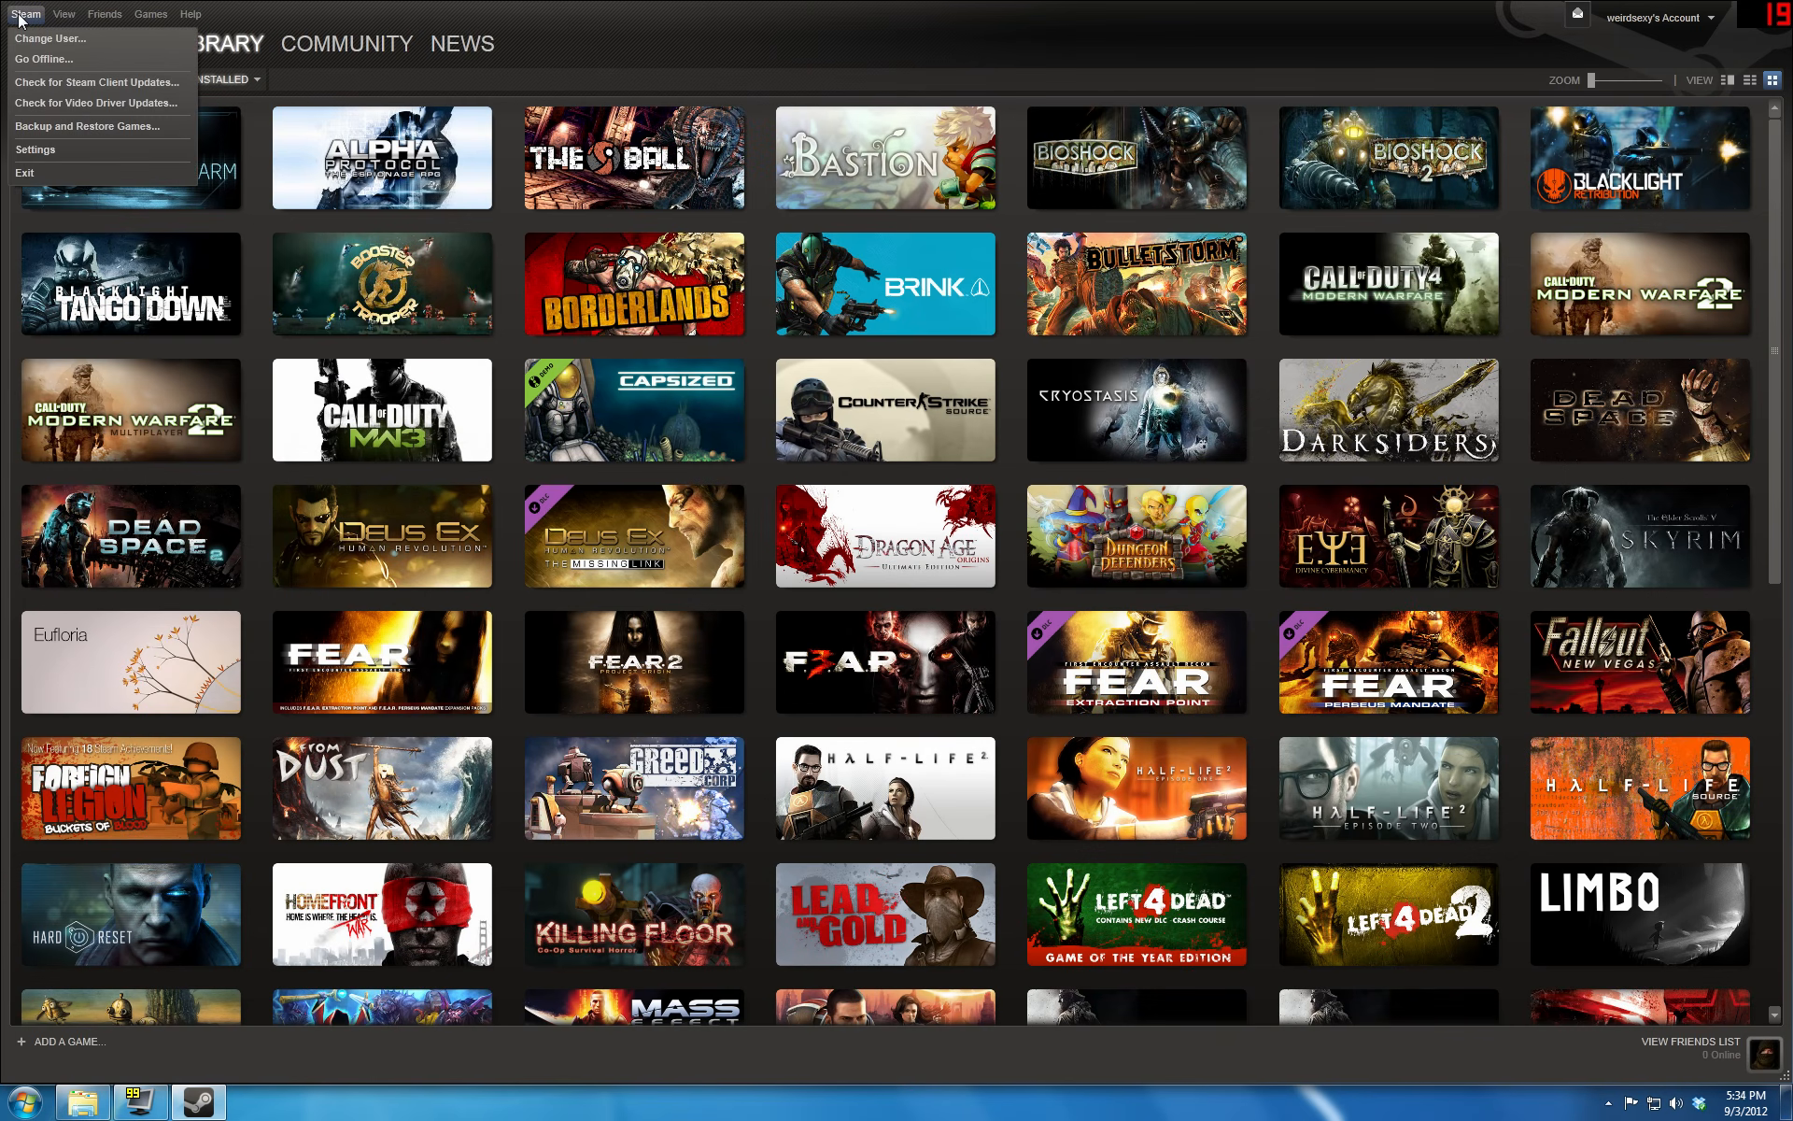
{"action": "left_click", "coordinate": [52, 151]}
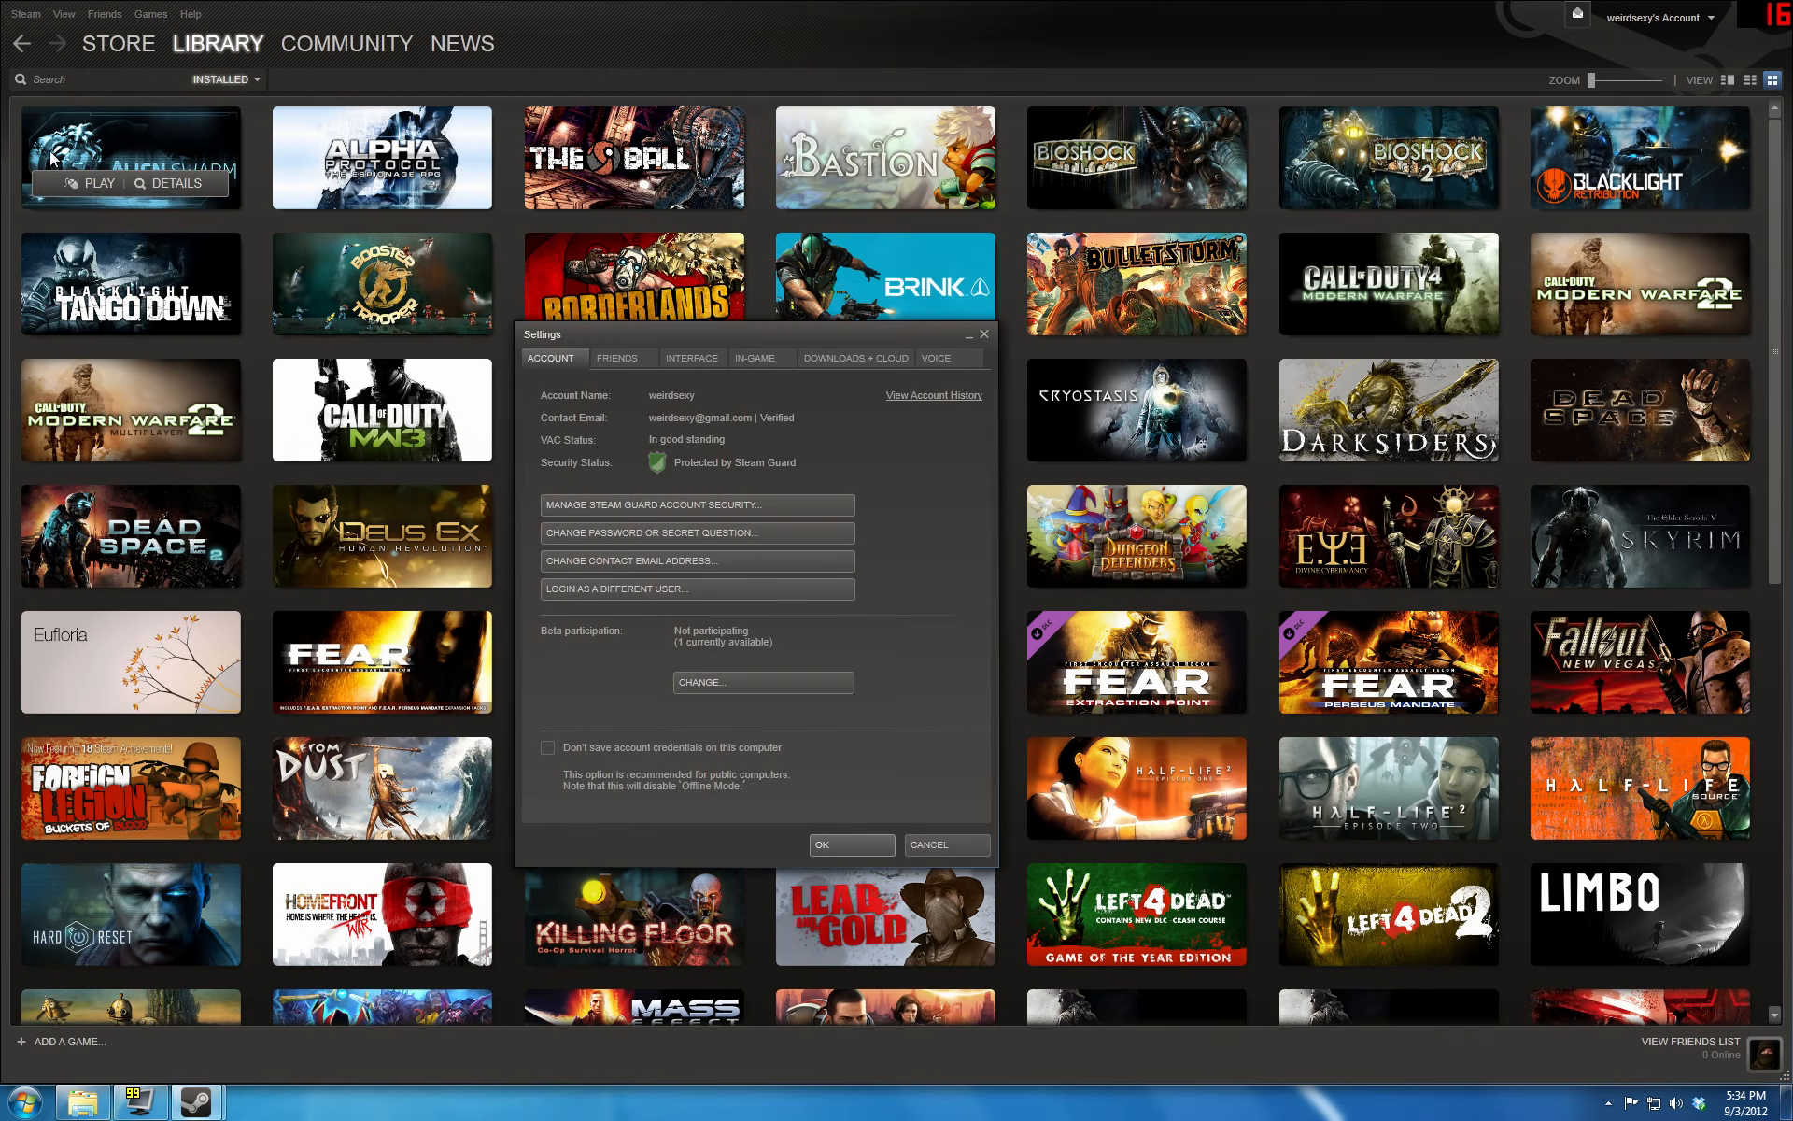
{"action": "left_click", "coordinate": [762, 359]}
{"action": "left_click", "coordinate": [547, 462]}
{"action": "left_click", "coordinate": [848, 844]}
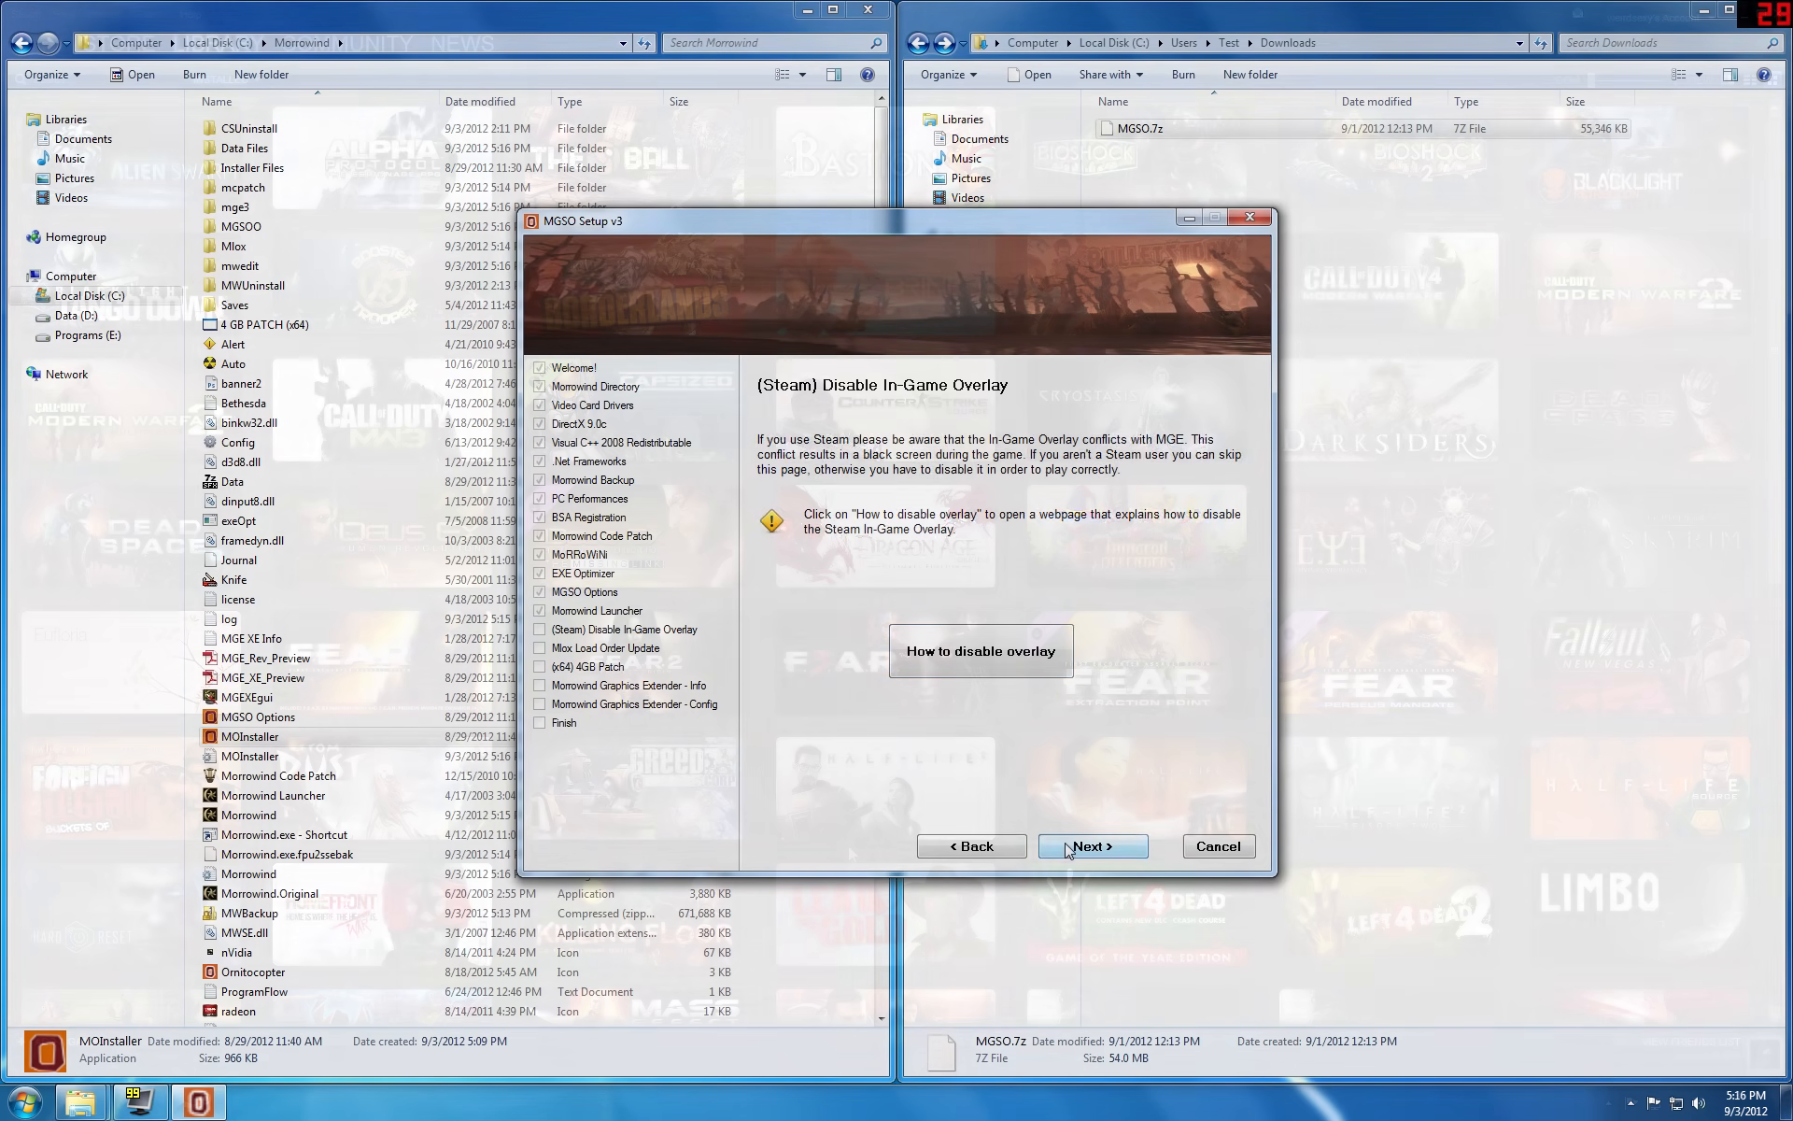
Step: Return to MGSO Setup, update the load order with Mlox and apply the 4GB Patch to Morrowind.exe
{"action": "left_click", "coordinate": [1067, 848]}
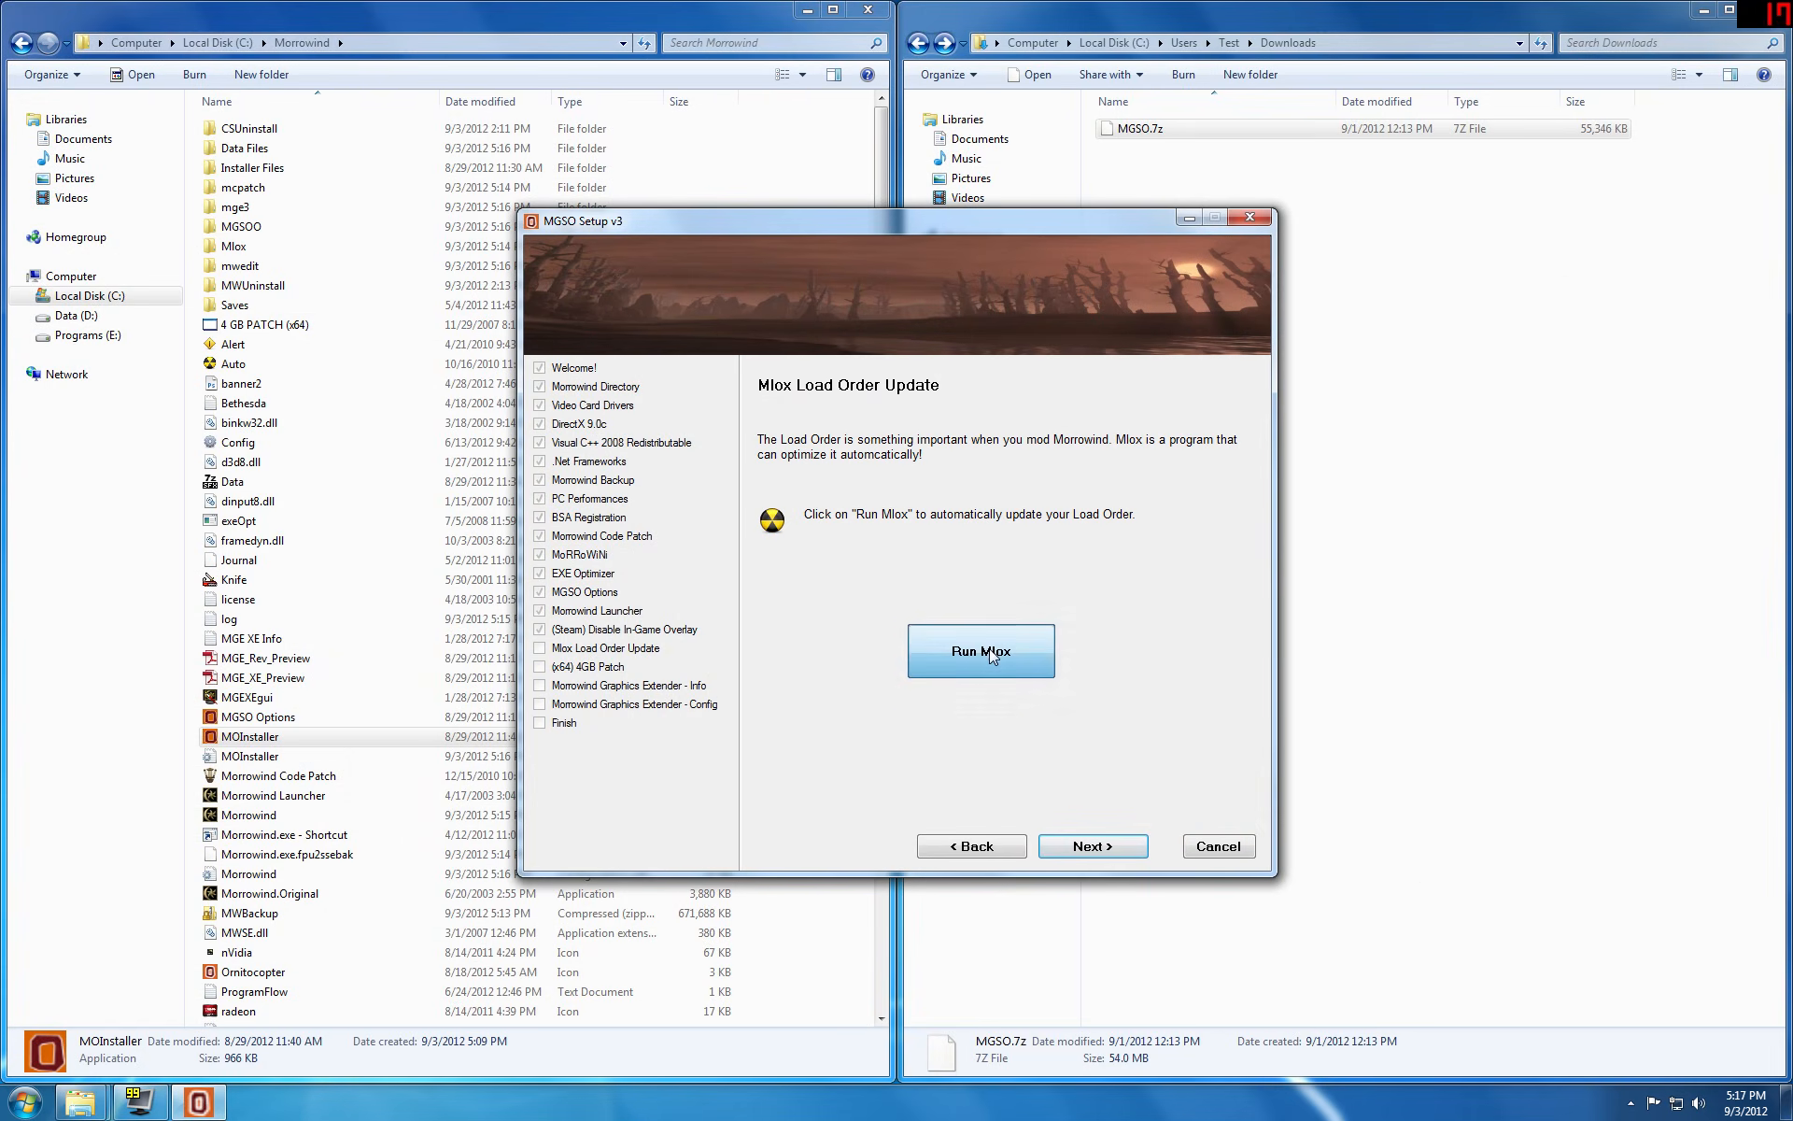
{"action": "left_click", "coordinate": [993, 653]}
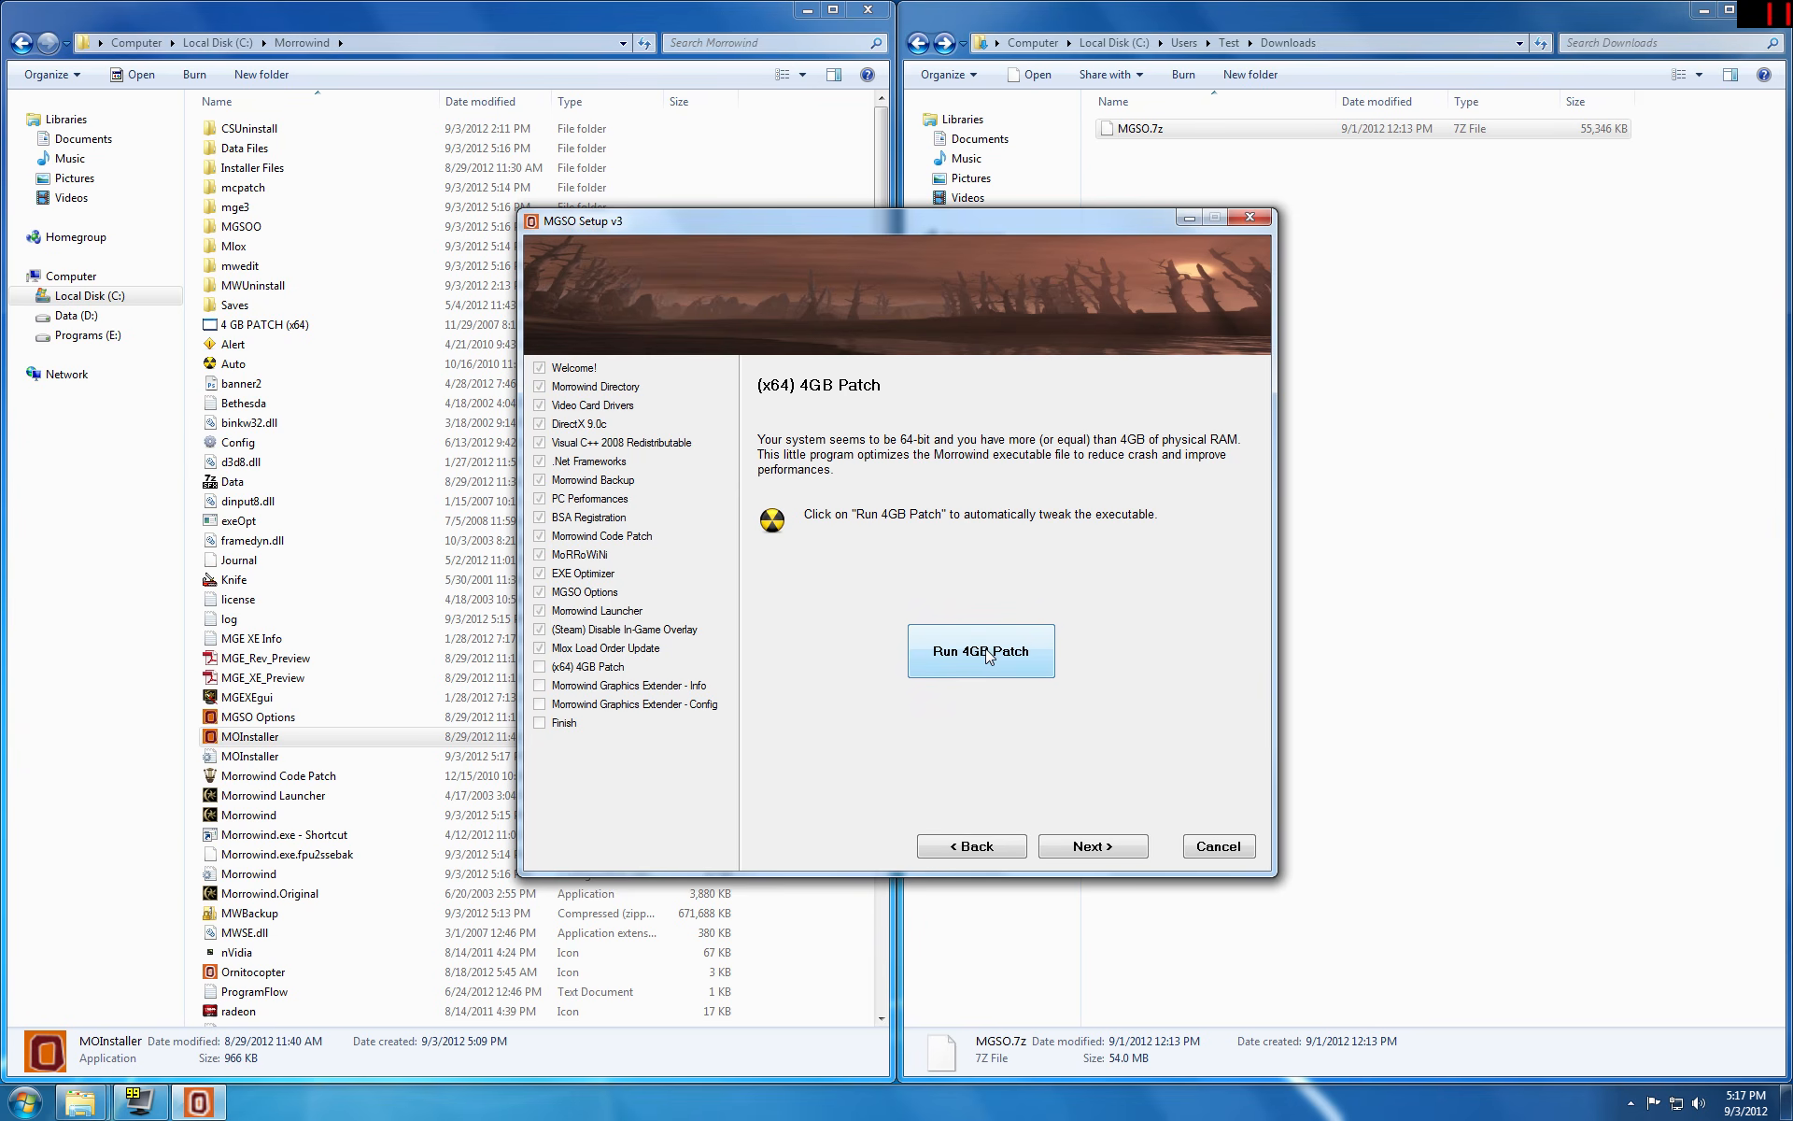
{"action": "left_click", "coordinate": [988, 657]}
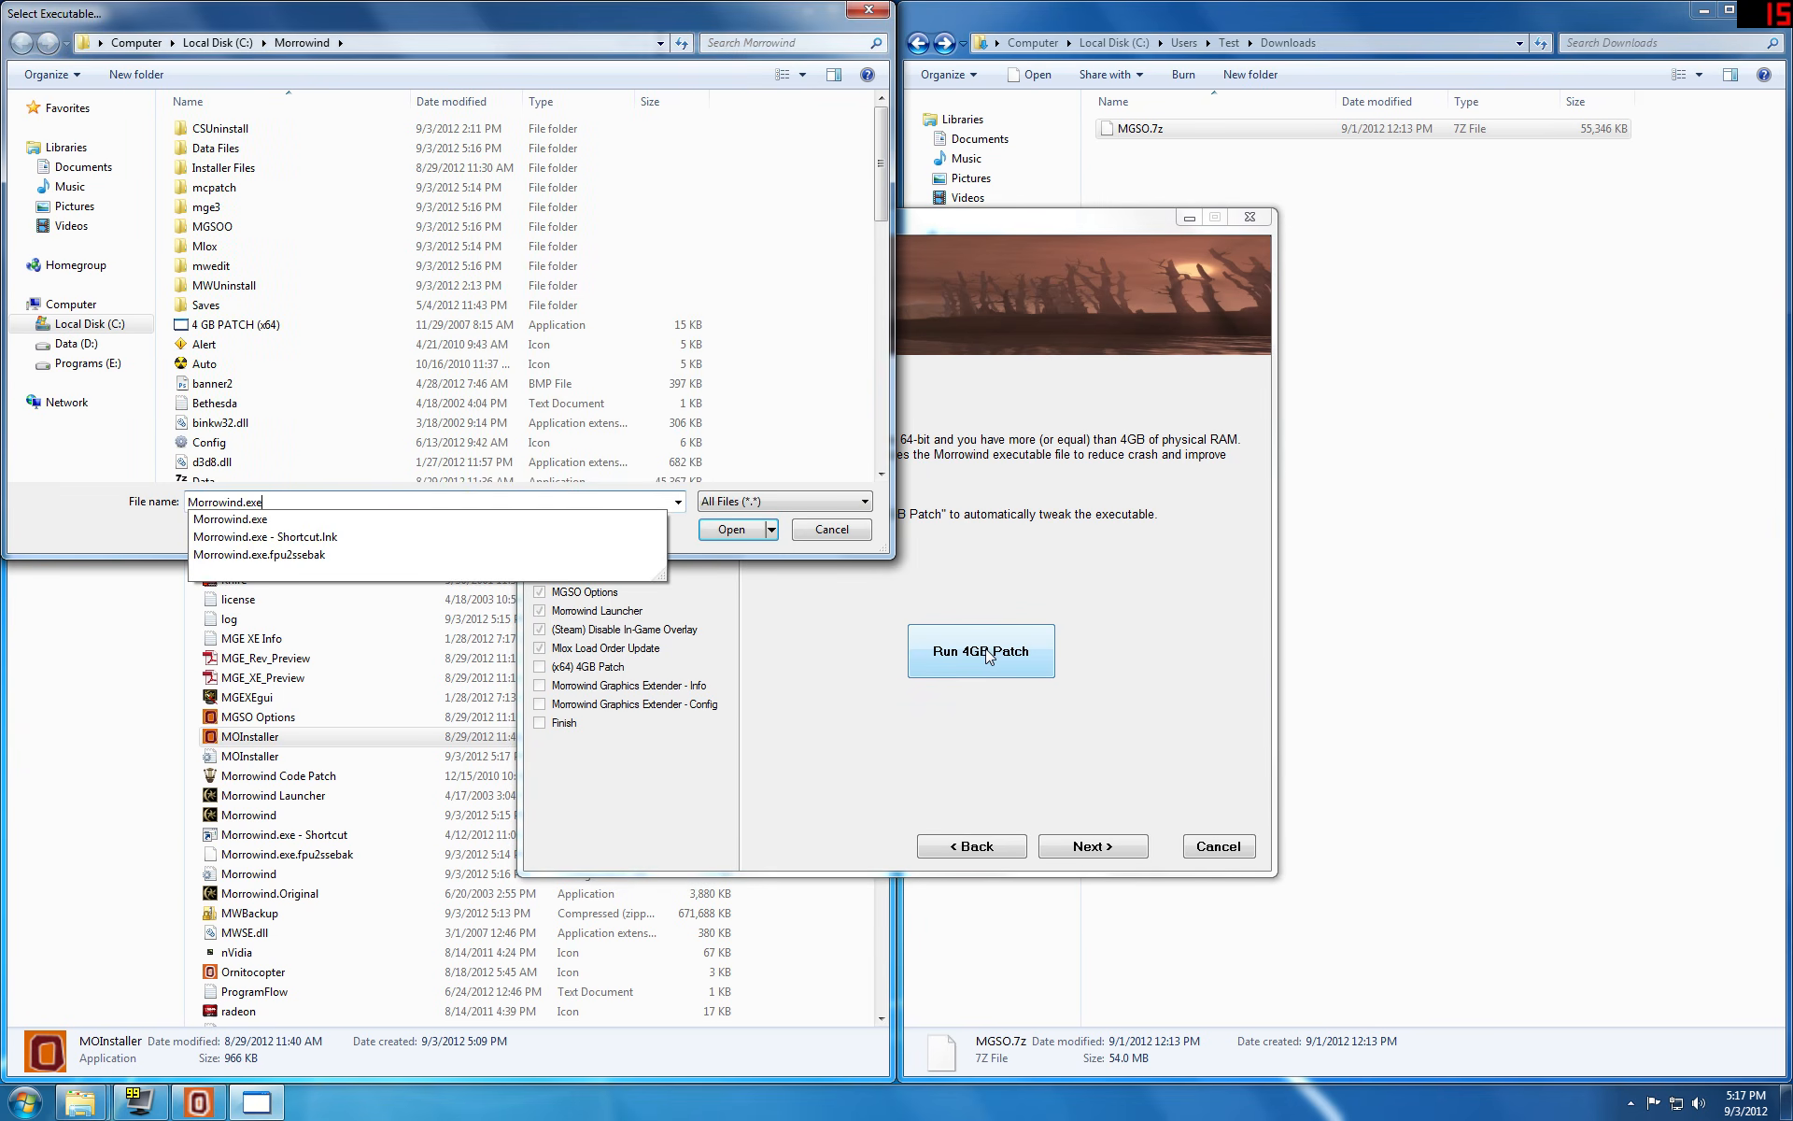
{"action": "key", "text": "Return"}
{"action": "key", "text": "Return"}
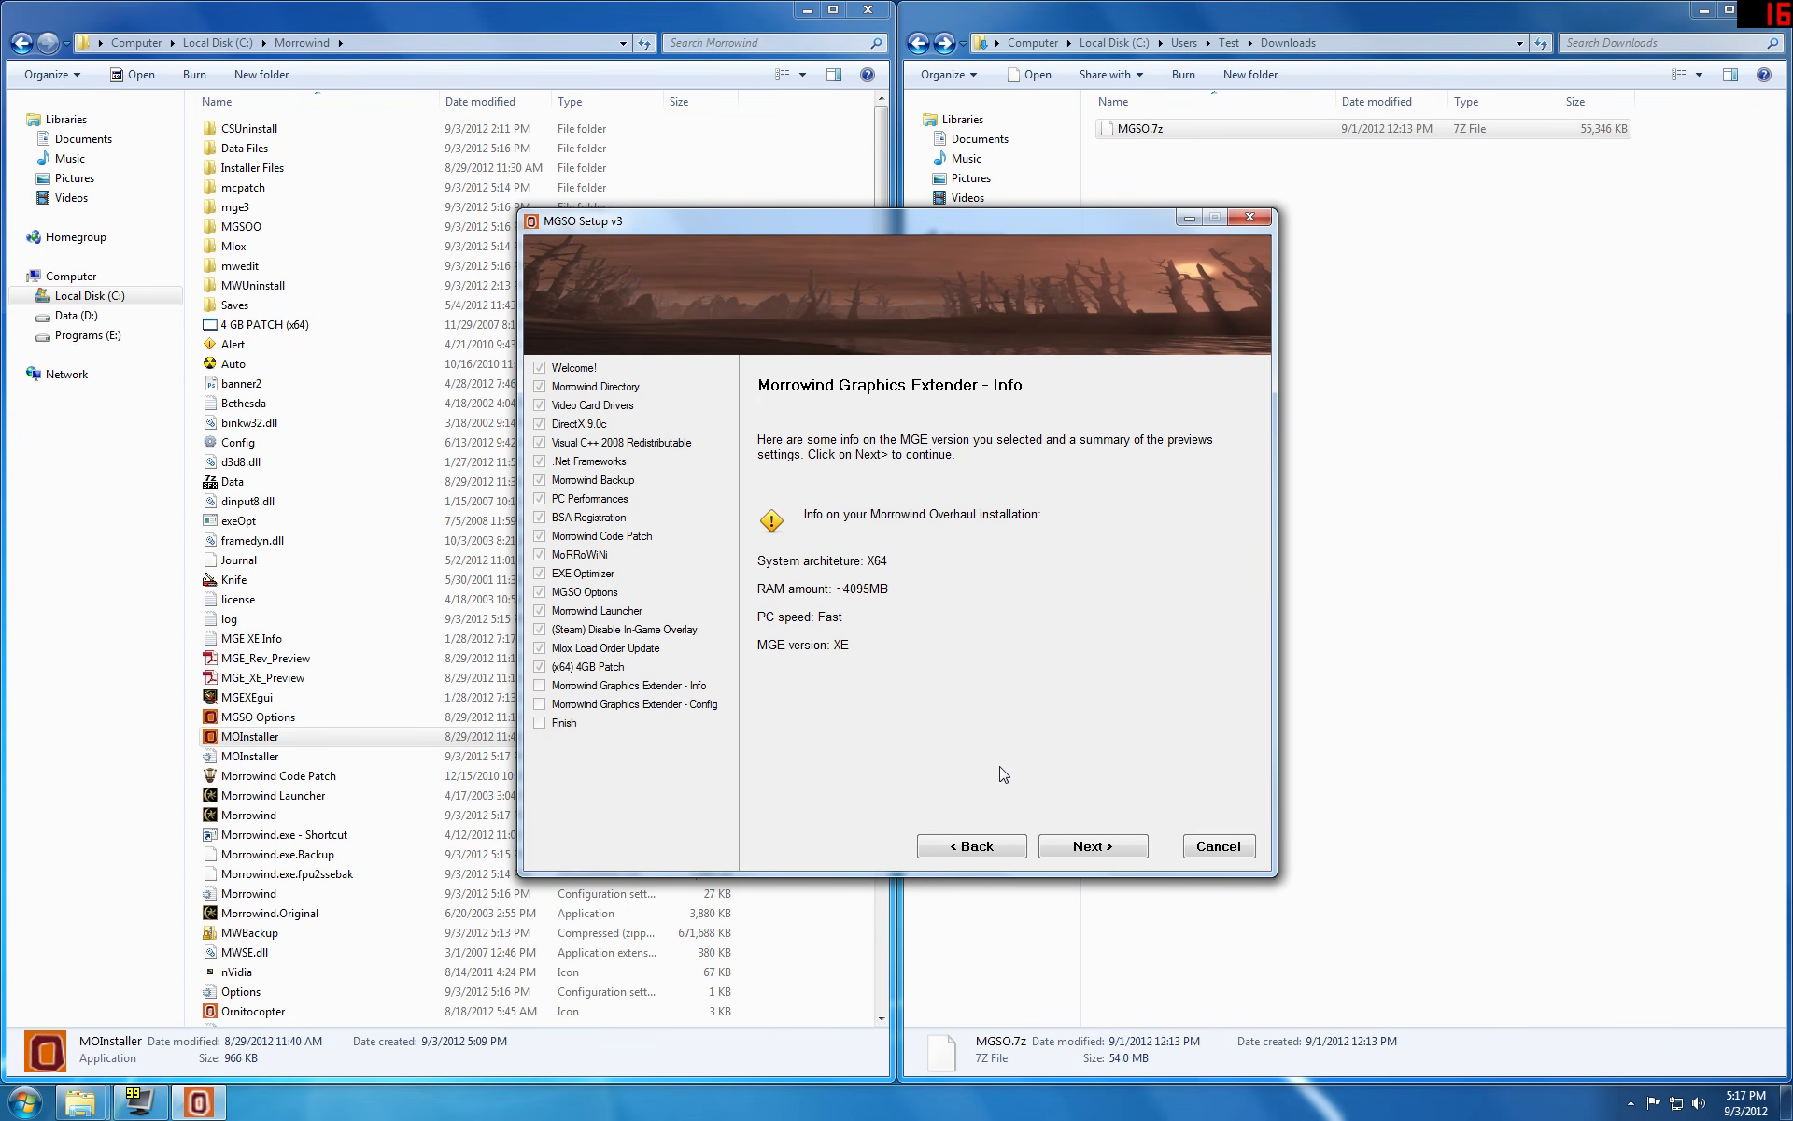
Step: Keep the automatic Morrowind Graphics Extender configuration and run MGE from the installer's final page
{"action": "left_click", "coordinate": [1087, 847]}
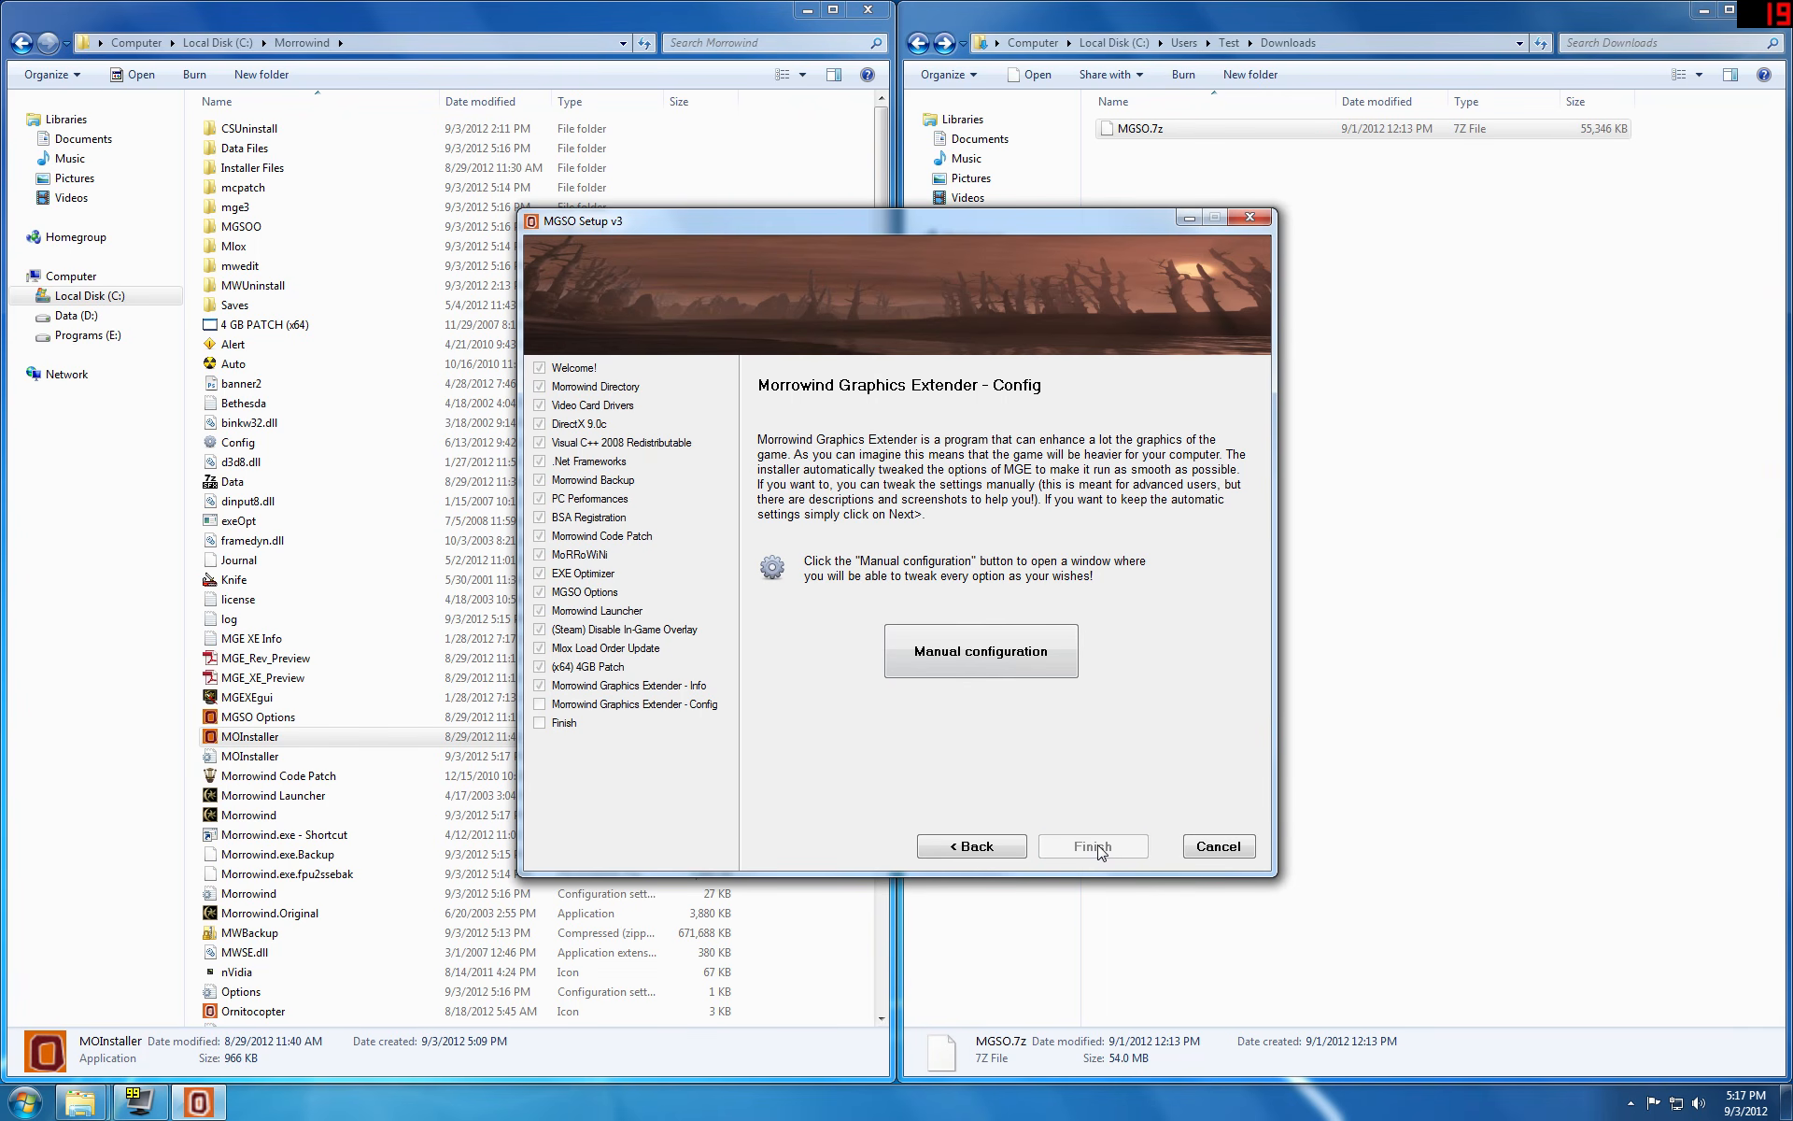
{"action": "left_click", "coordinate": [1093, 846]}
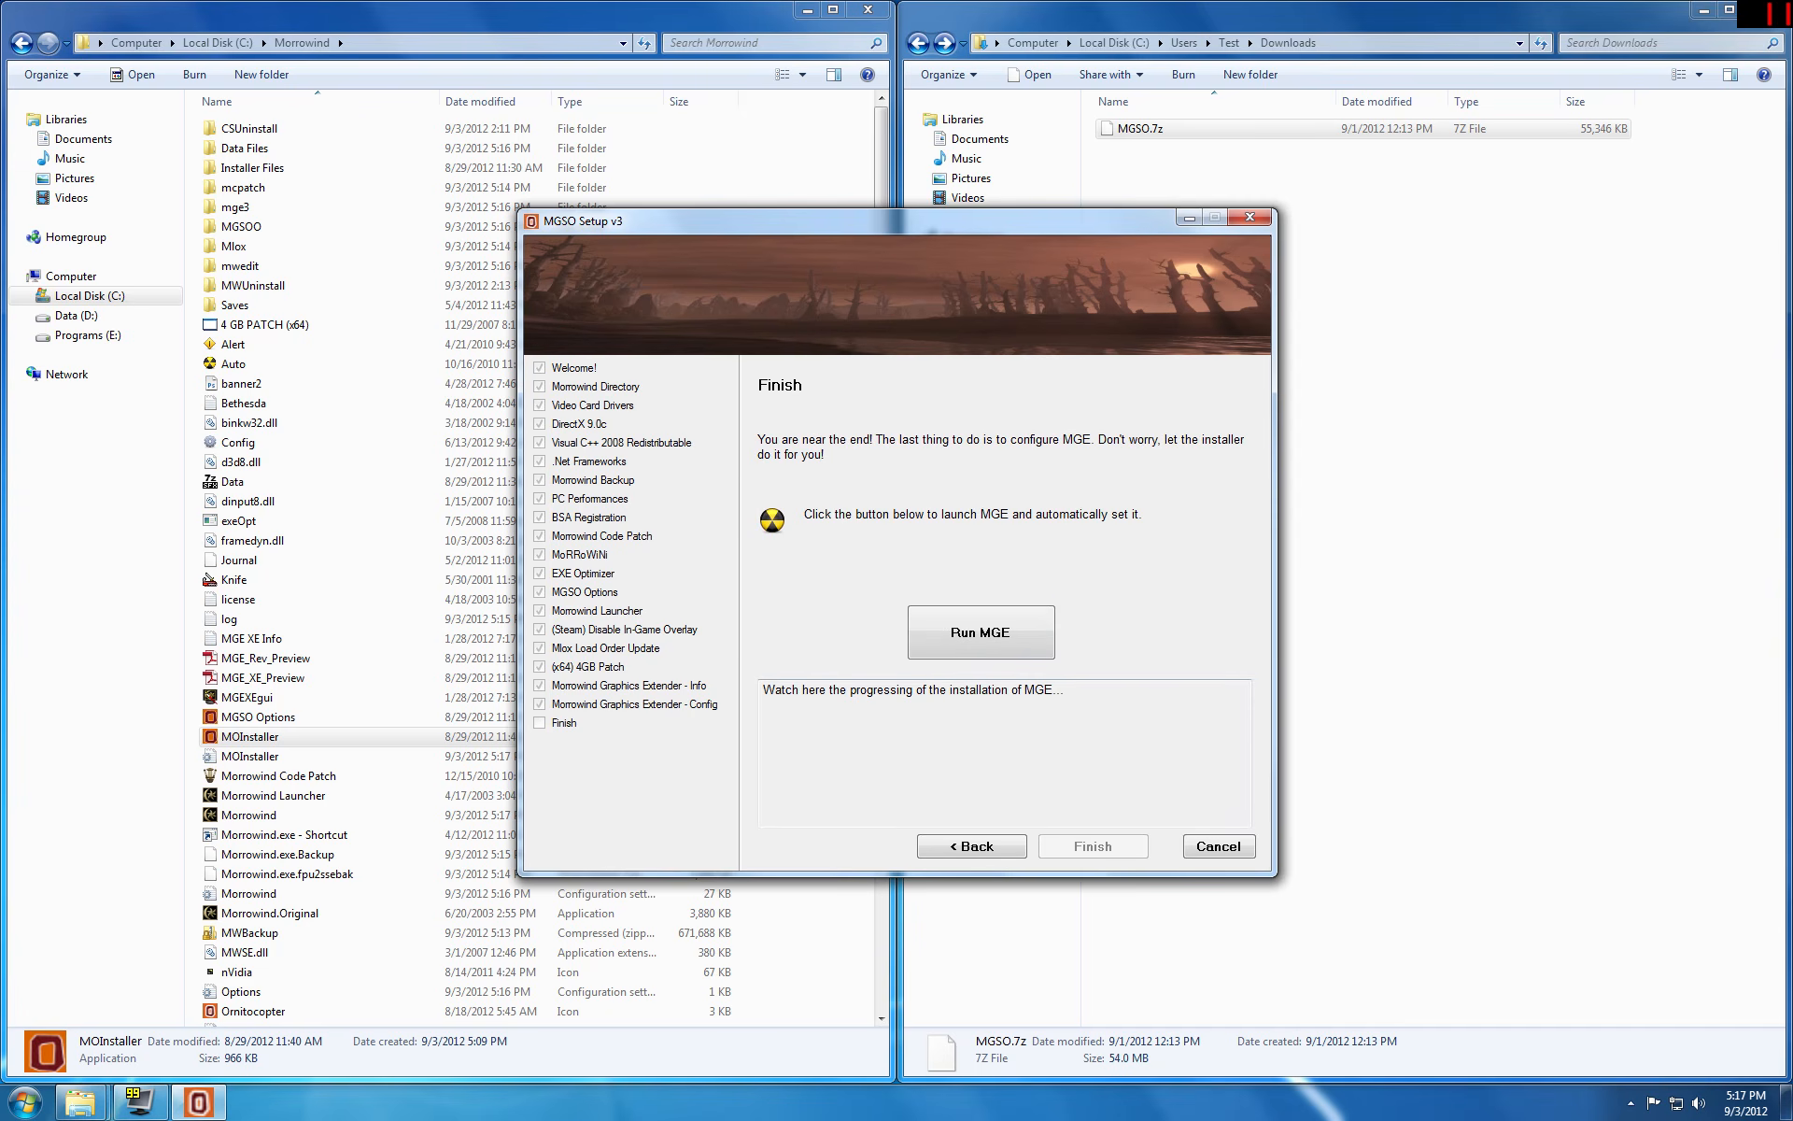
{"action": "left_click", "coordinate": [980, 631]}
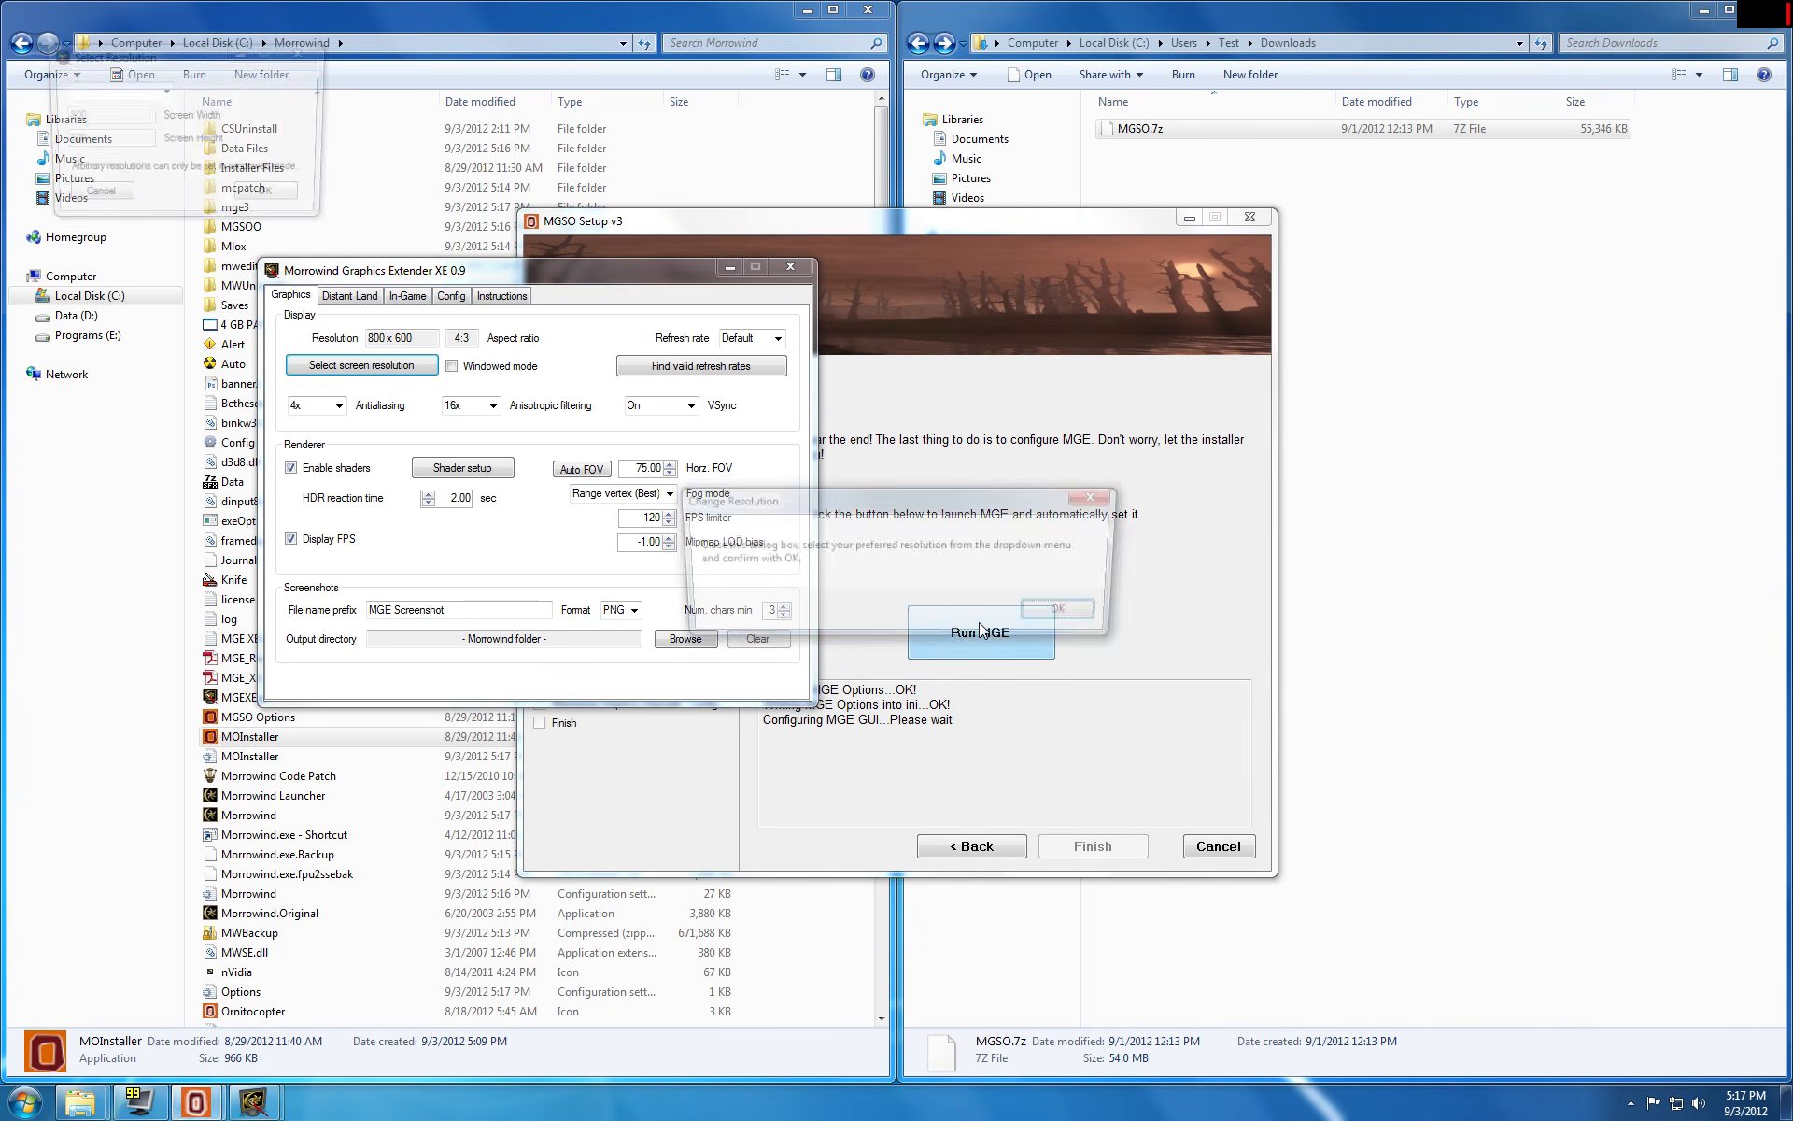
Step: Set the Morrowind Graphics Extender screen resolution to 1920 x 1080
{"action": "left_click", "coordinate": [1065, 618]}
{"action": "left_click", "coordinate": [165, 91]}
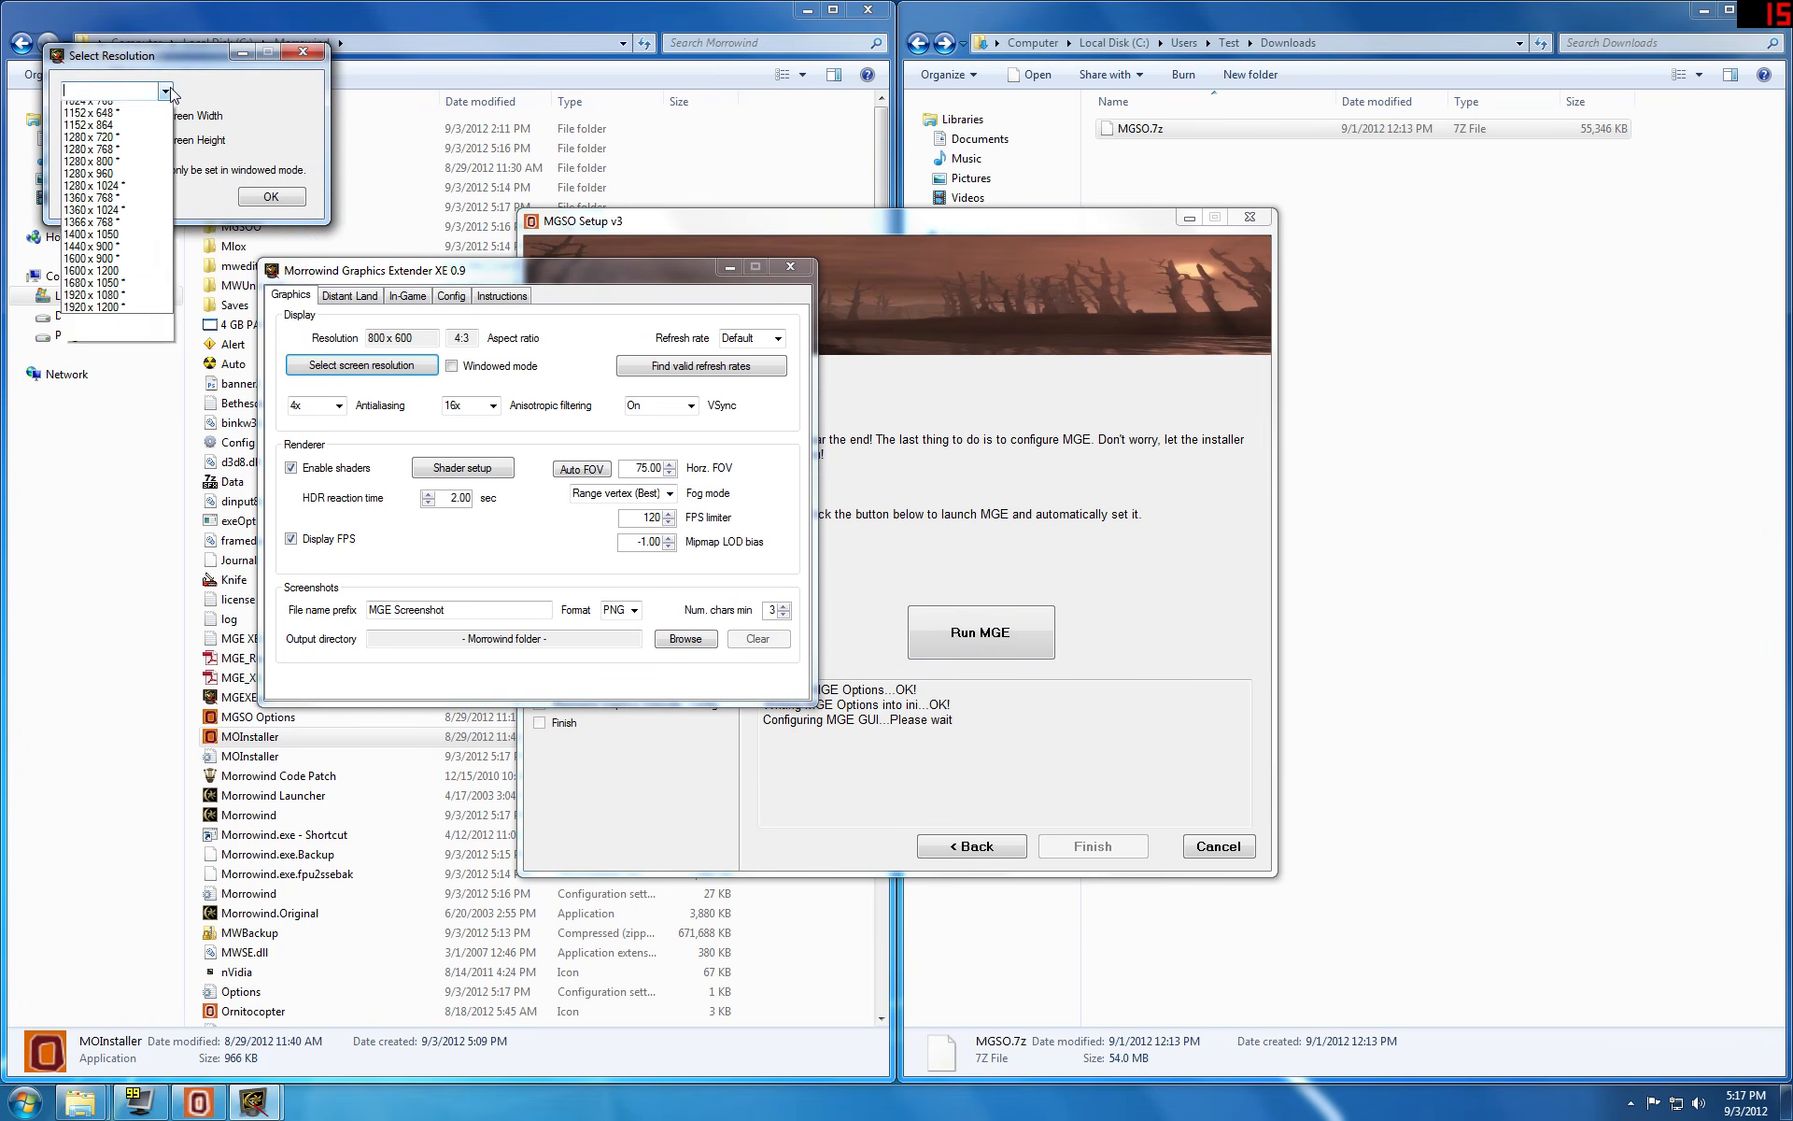
{"action": "left_click", "coordinate": [112, 363]}
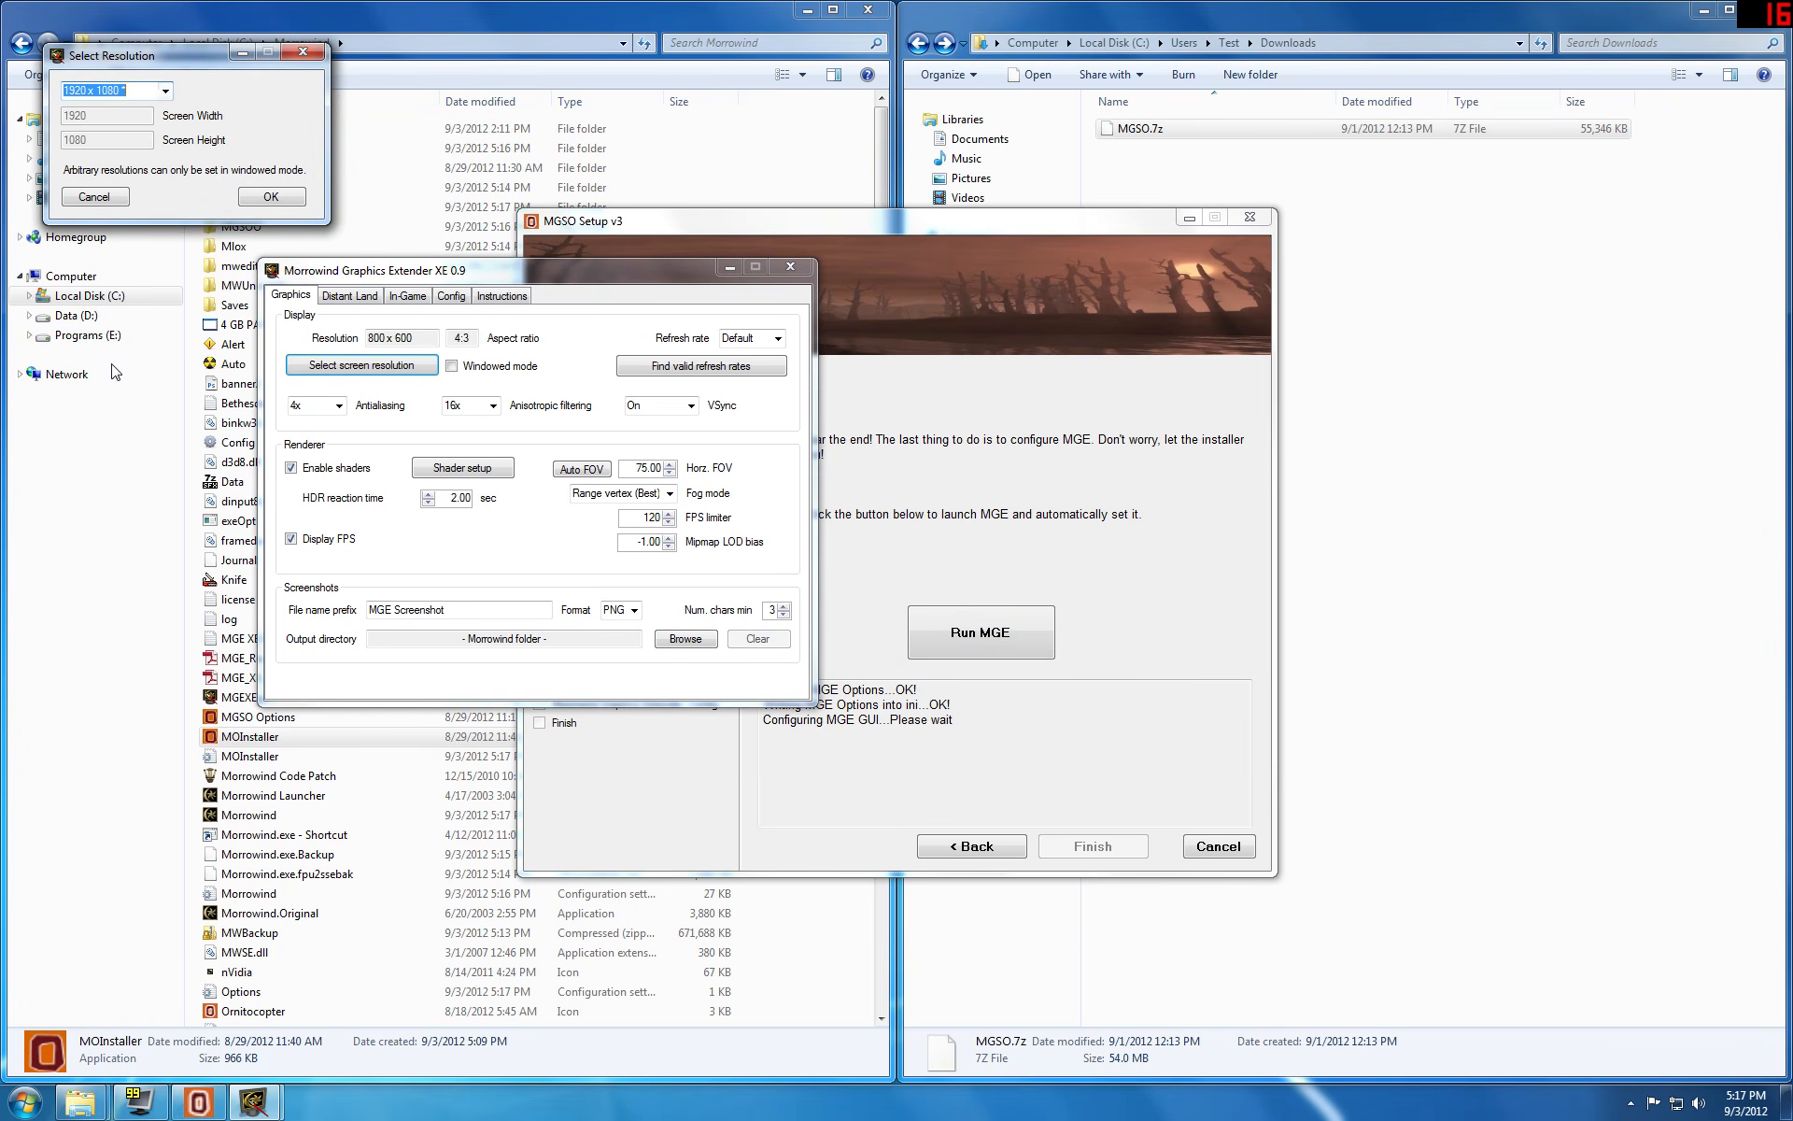
{"action": "left_click", "coordinate": [271, 196]}
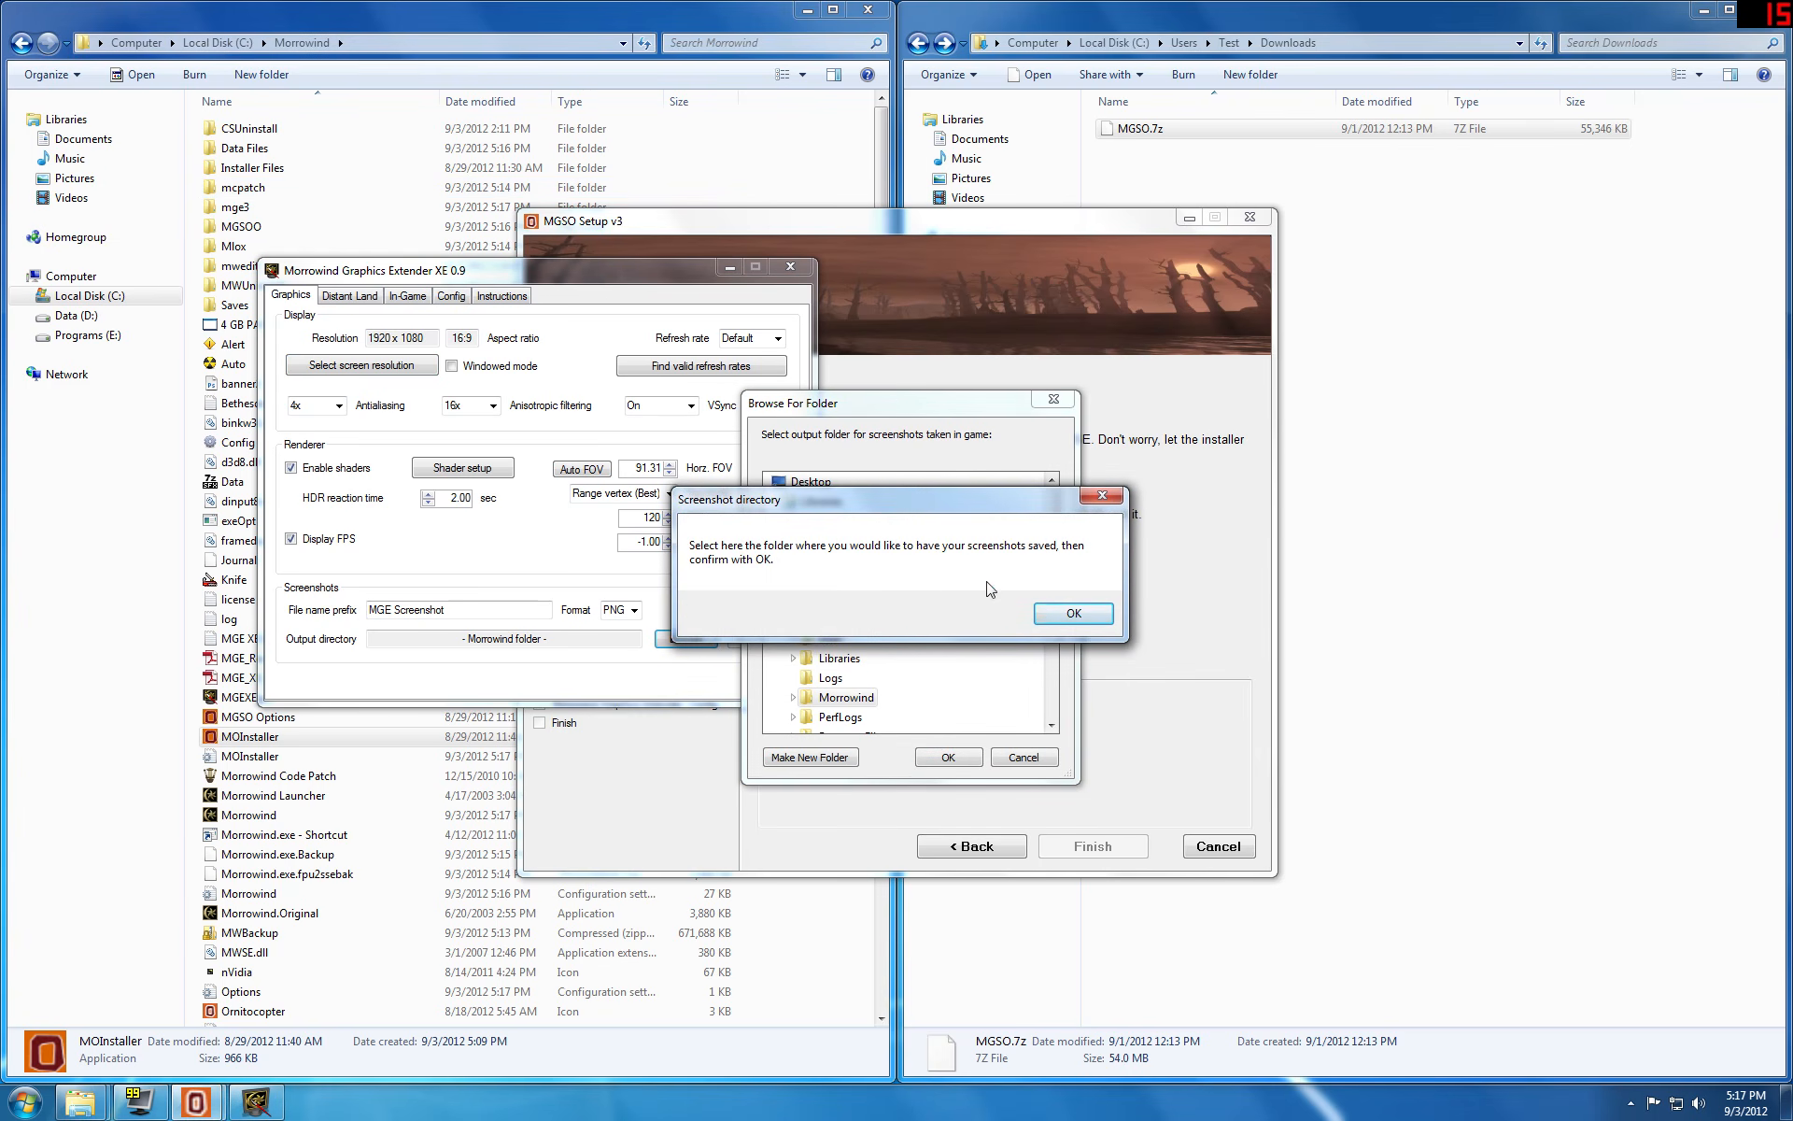
Step: Create a folder named Screenshots inside C:\Morrowind and set it as the output directory for in-game screenshots
{"action": "left_click", "coordinate": [1063, 616]}
{"action": "double_click", "coordinate": [840, 702]}
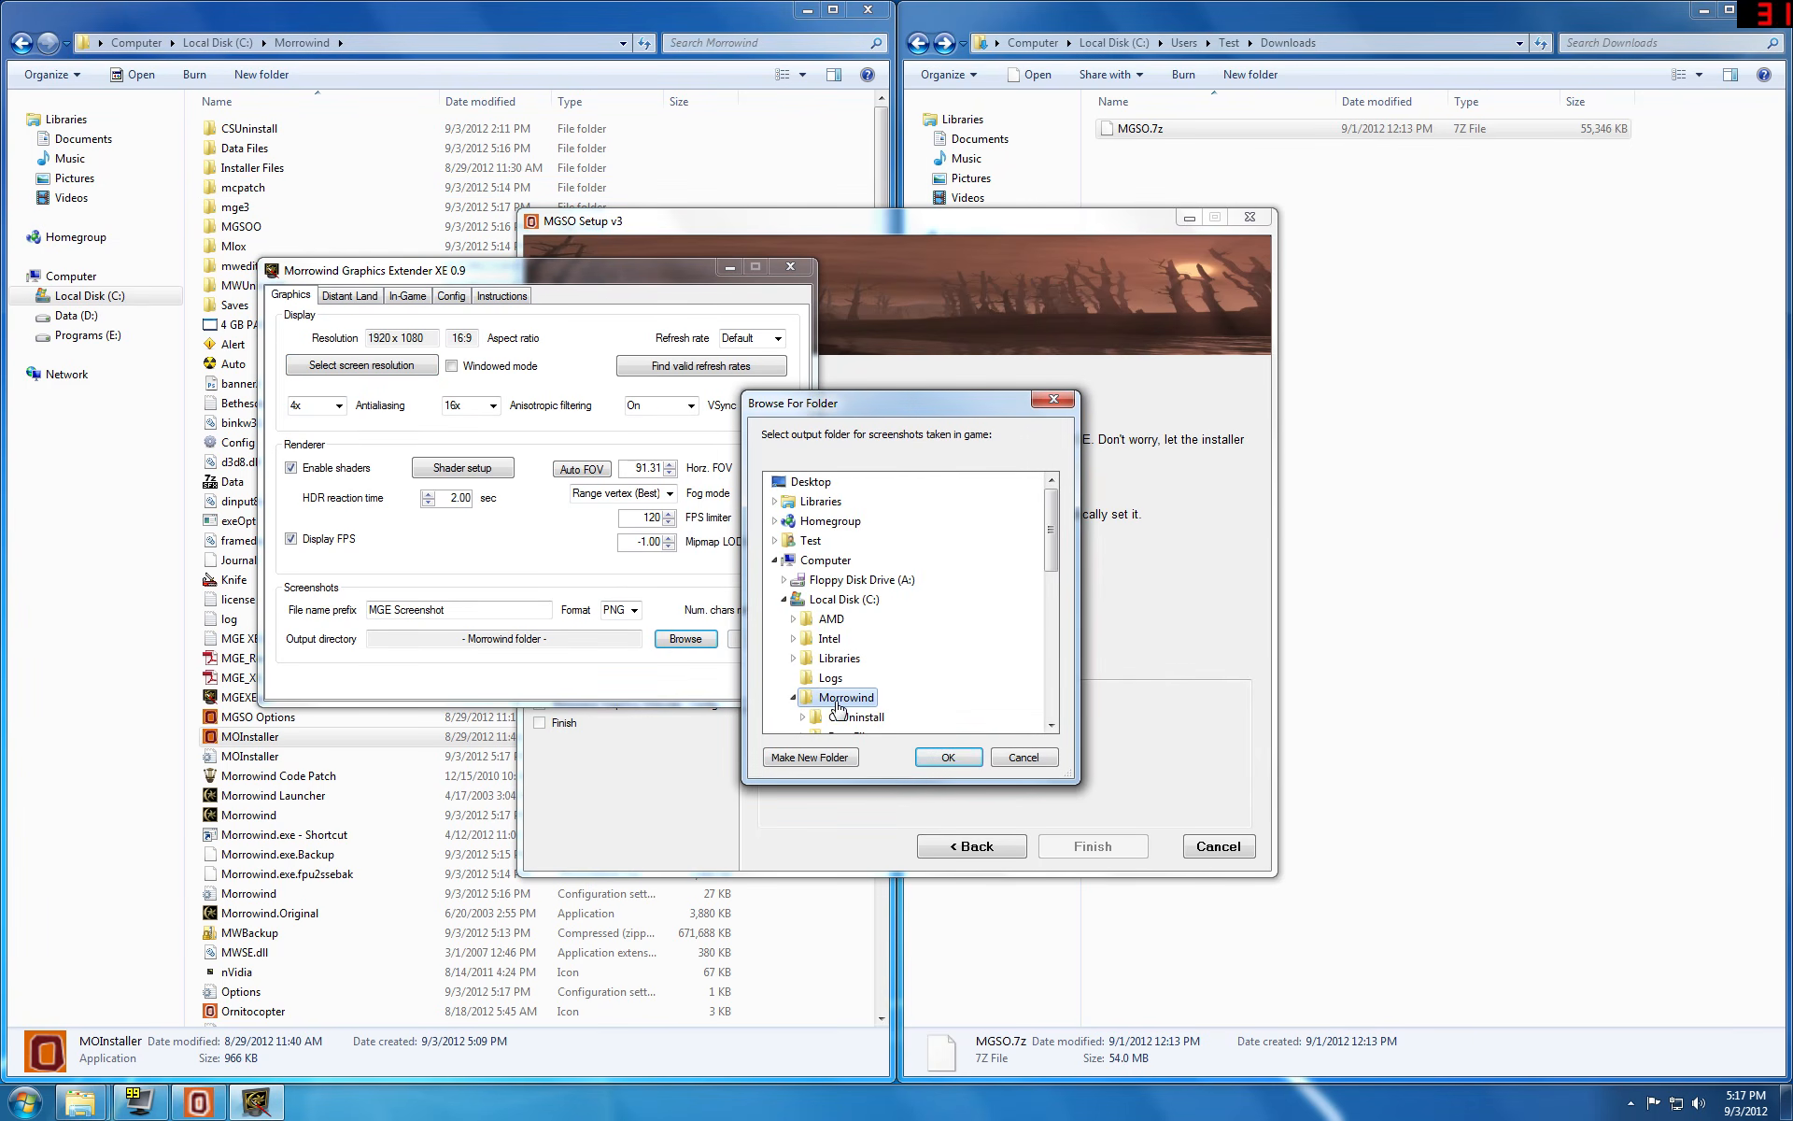
{"action": "scroll", "coordinate": [897, 691], "scroll_direction": "down", "scroll_amount": 2}
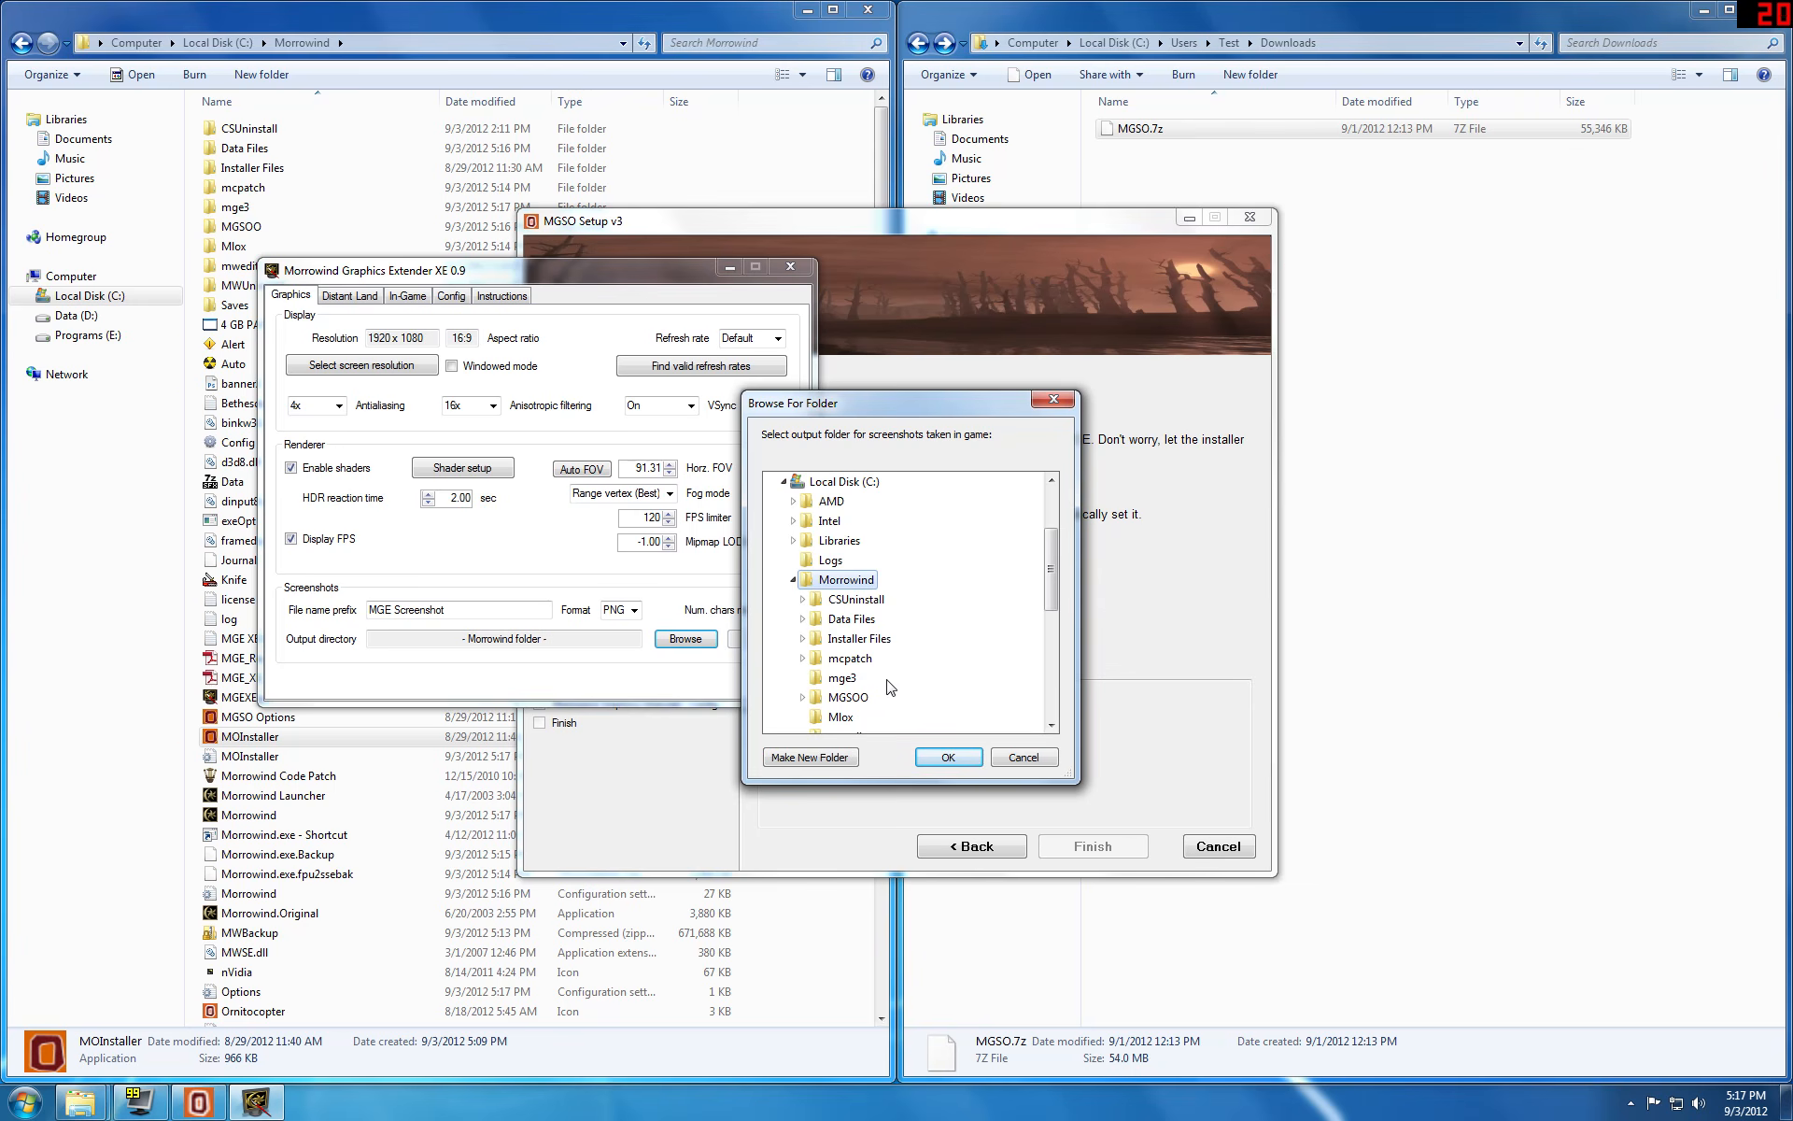
{"action": "left_click", "coordinate": [840, 757]}
{"action": "type", "text": "Screenshots"}
{"action": "left_click", "coordinate": [954, 759]}
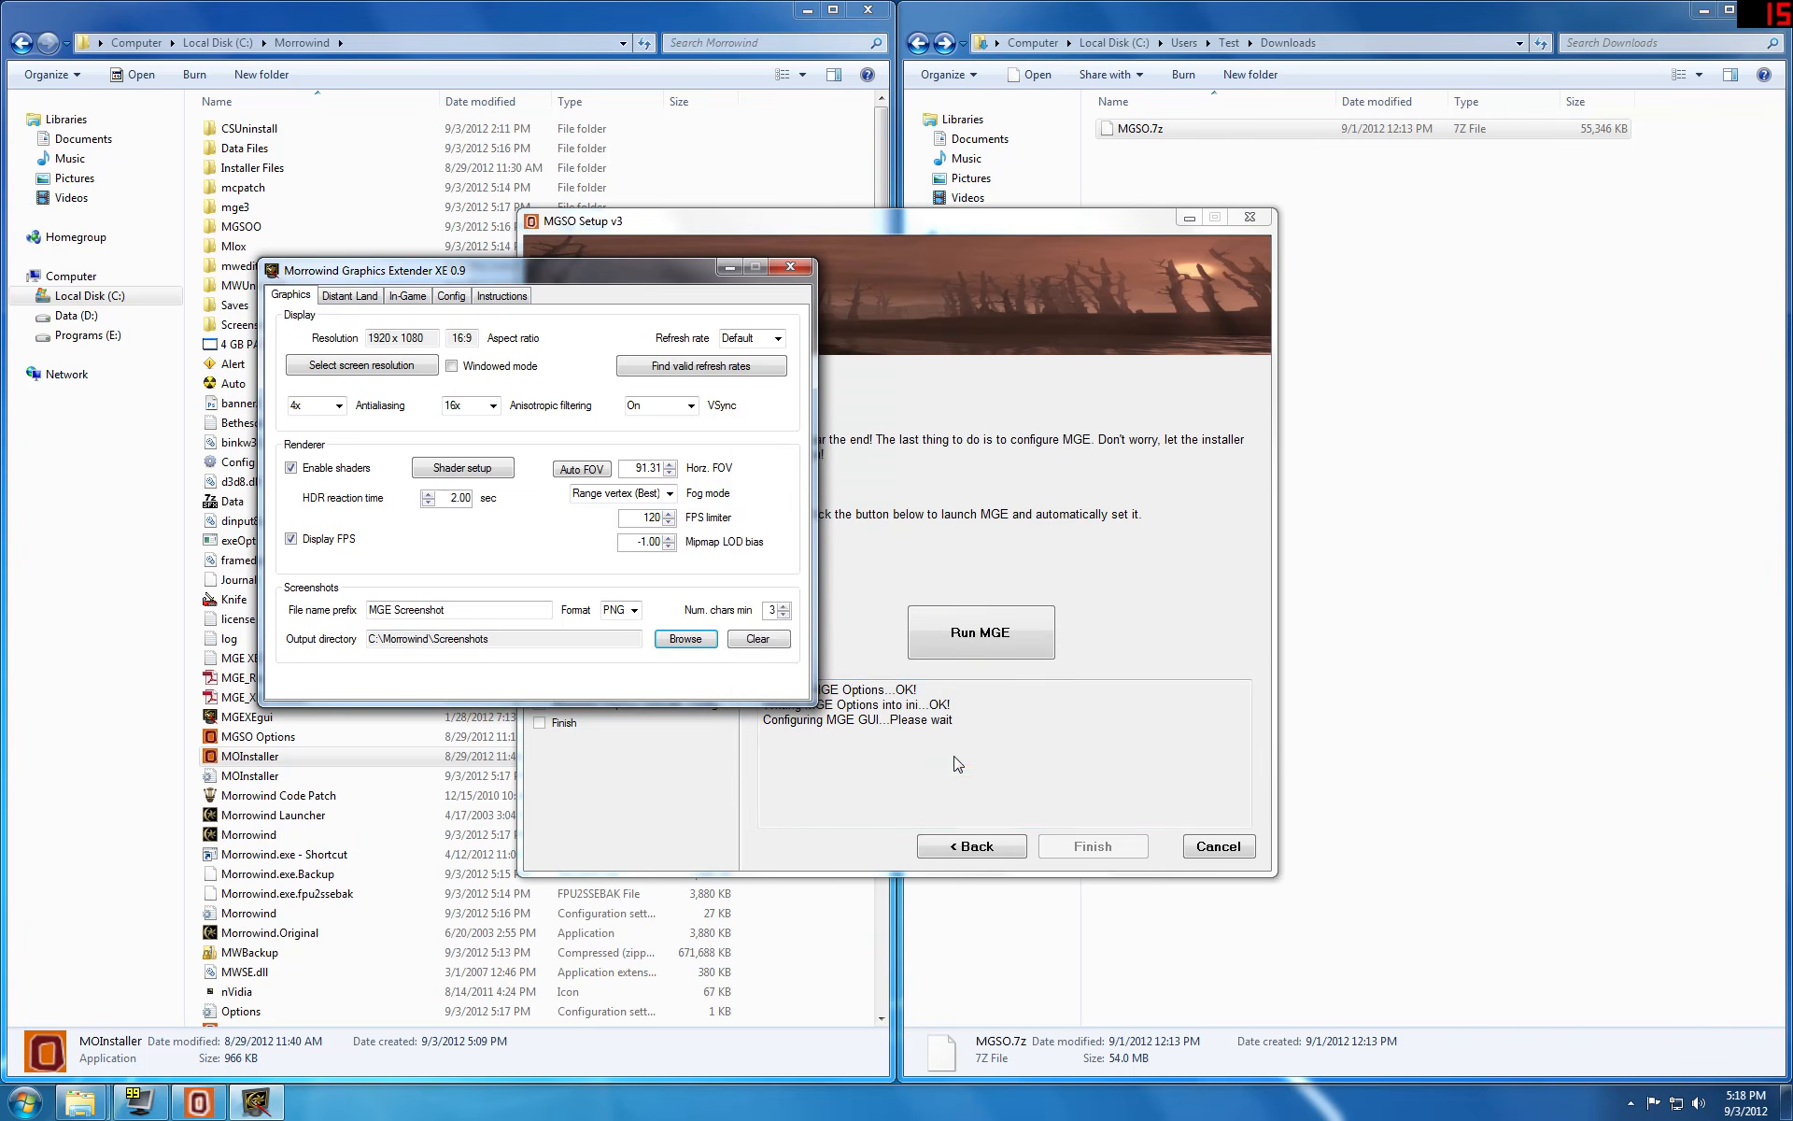